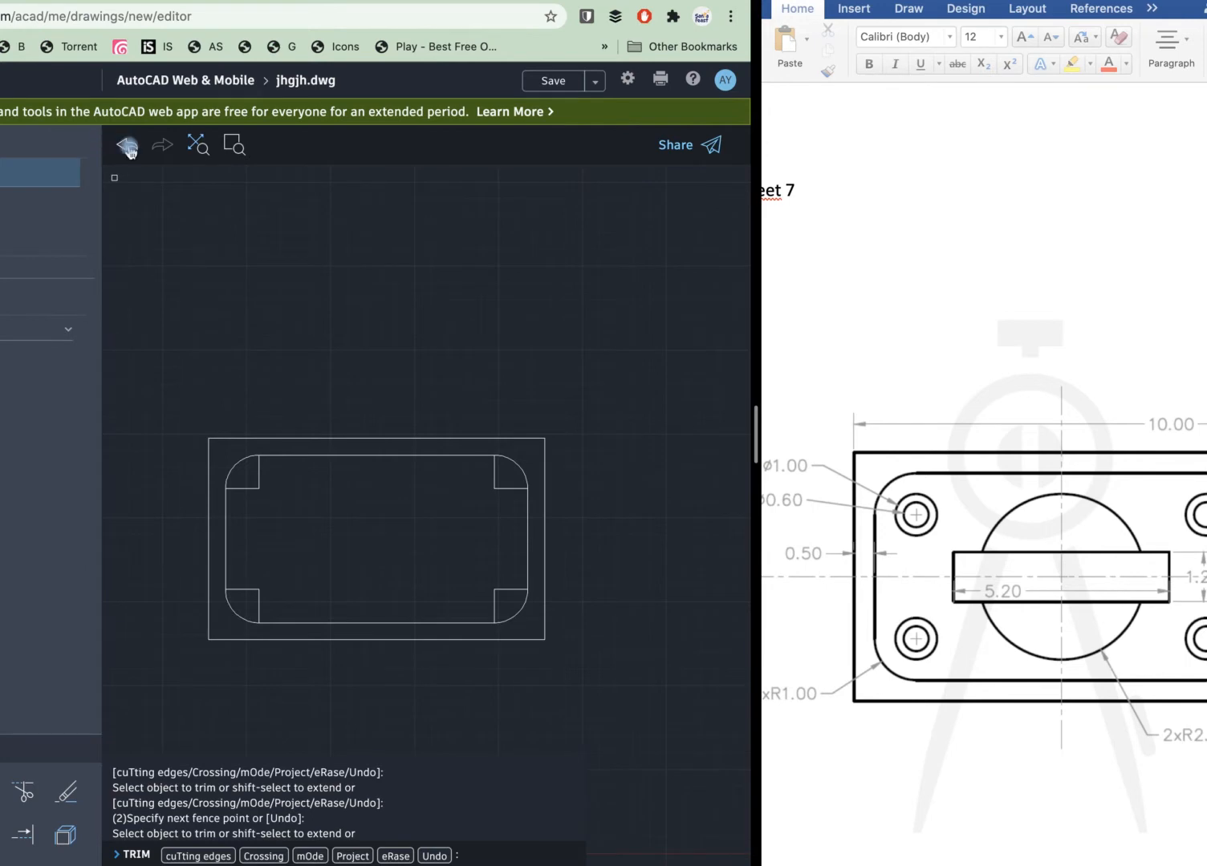
Undo all the previous drawing, moving and trimming operations until the drawing area is empty.
left_click(129, 146)
left_click(128, 145)
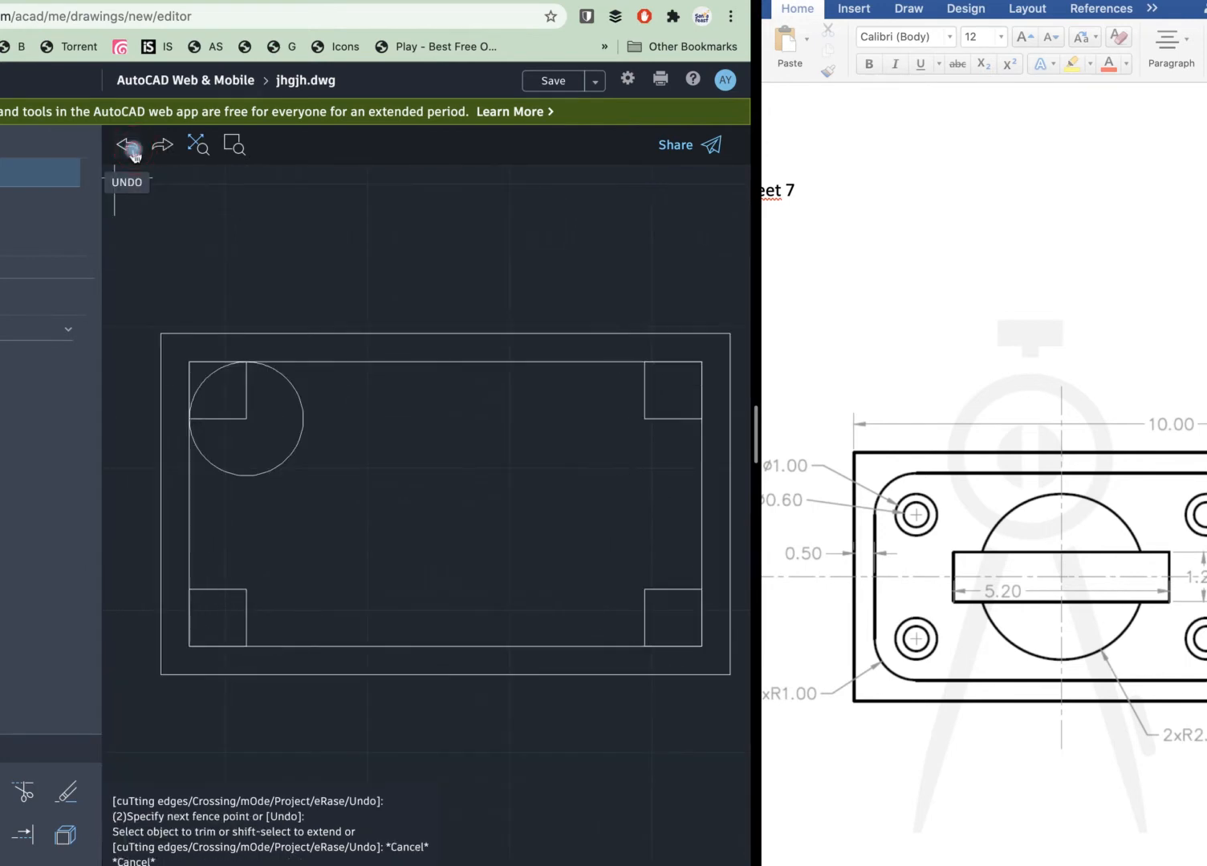
left_click(128, 146)
left_click(129, 145)
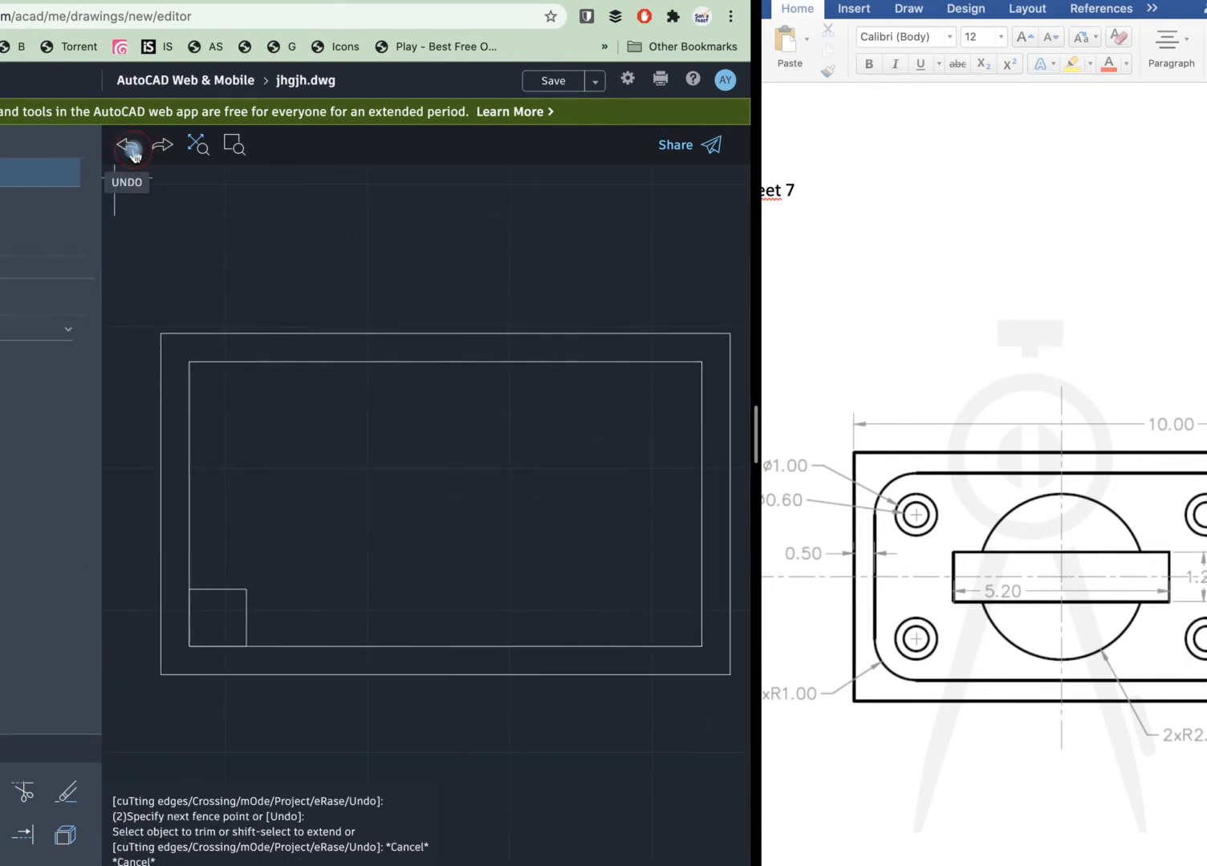
left_click(128, 145)
left_click(128, 145)
left_click(130, 147)
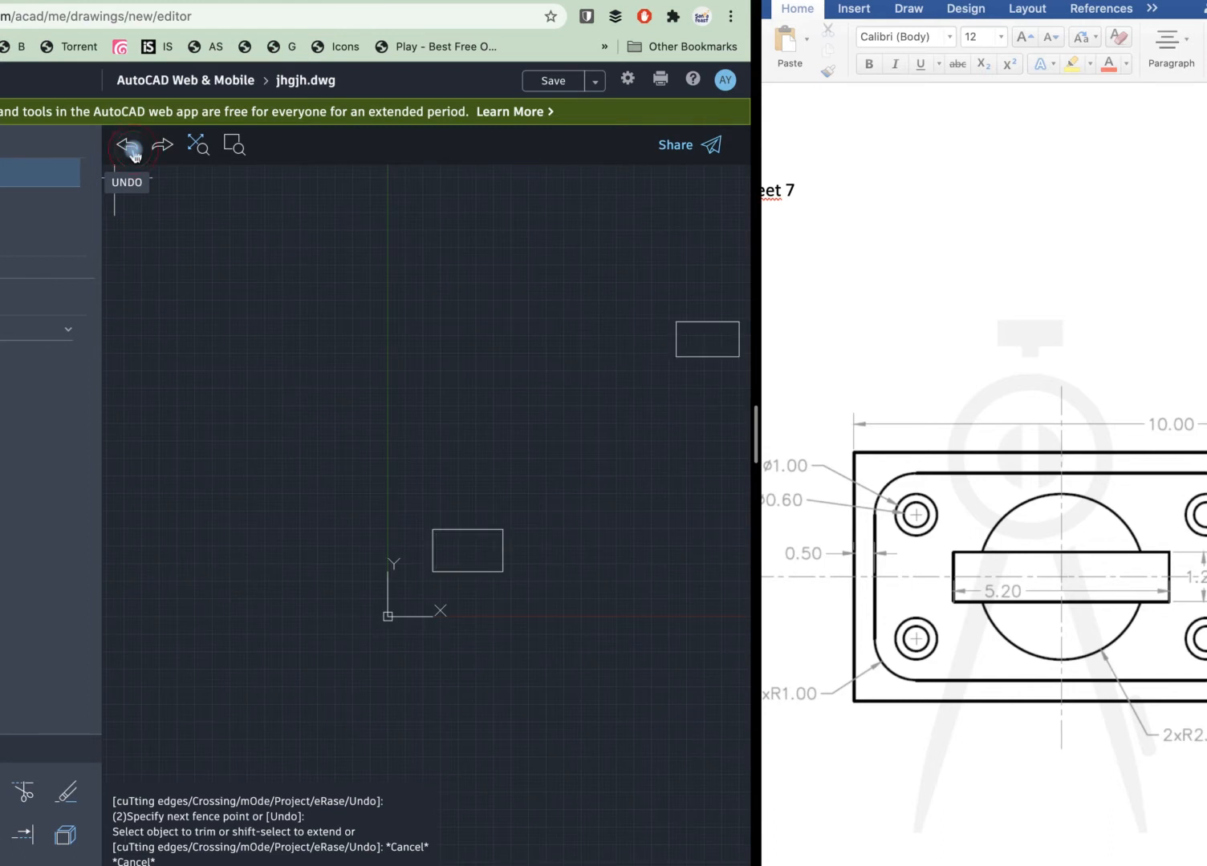
left_click(130, 147)
left_click(130, 146)
left_click(130, 147)
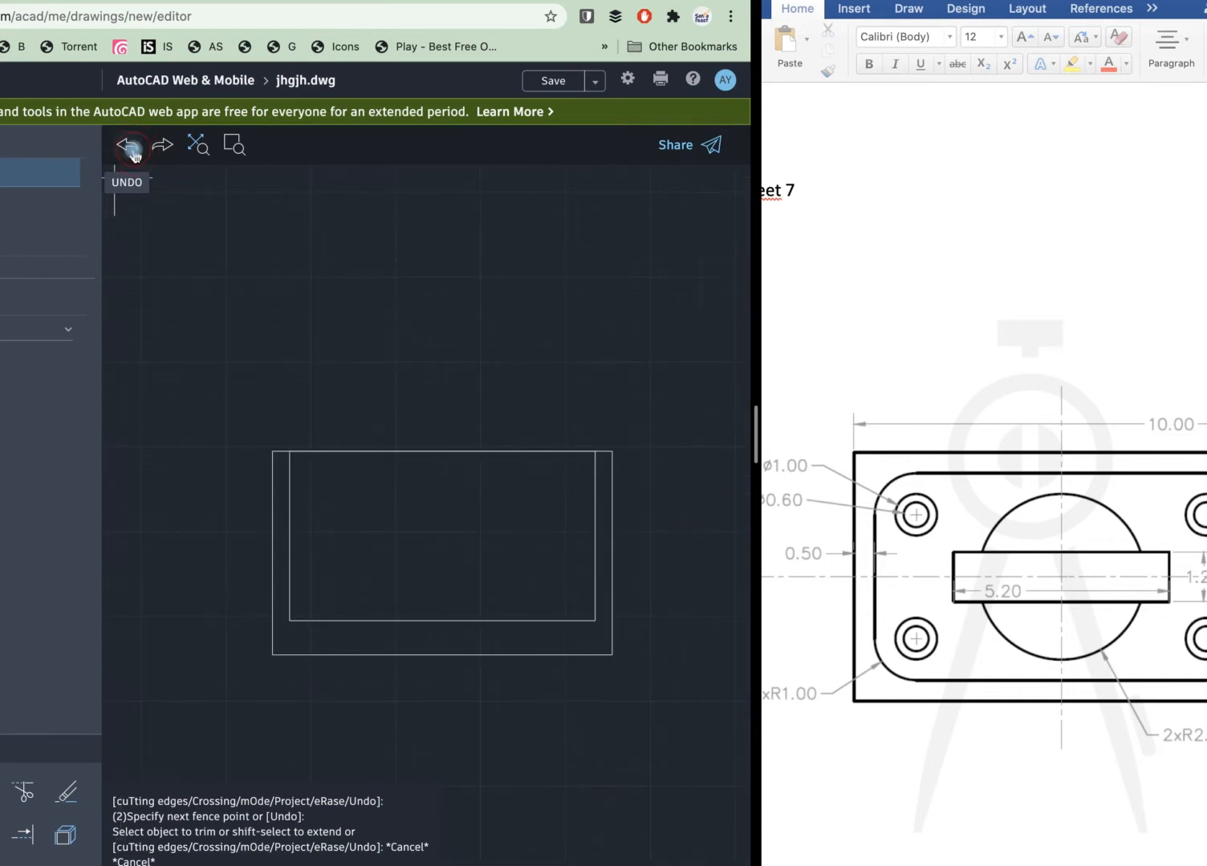
left_click(130, 147)
left_click(130, 147)
left_click(130, 146)
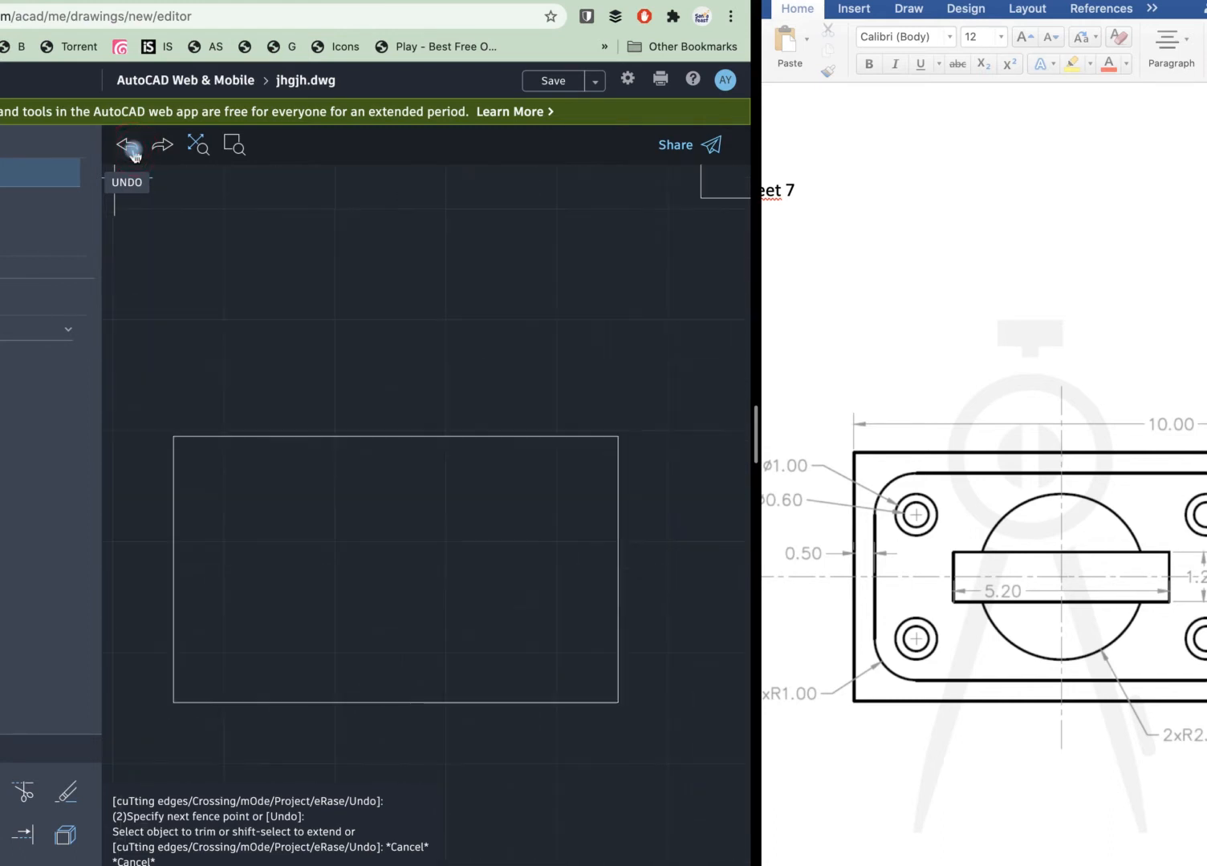
left_click(130, 147)
left_click(130, 147)
left_click(130, 147)
left_click(130, 147)
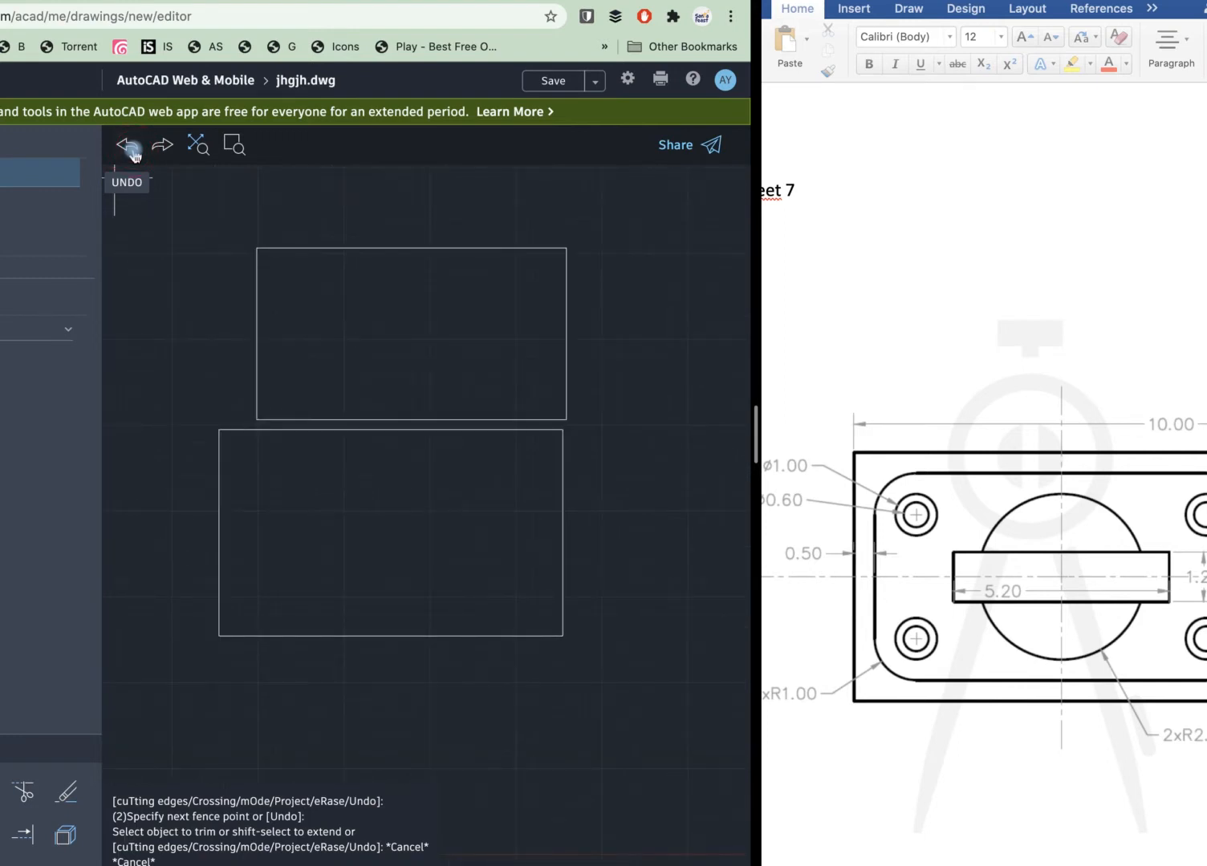
left_click(130, 147)
left_click(130, 147)
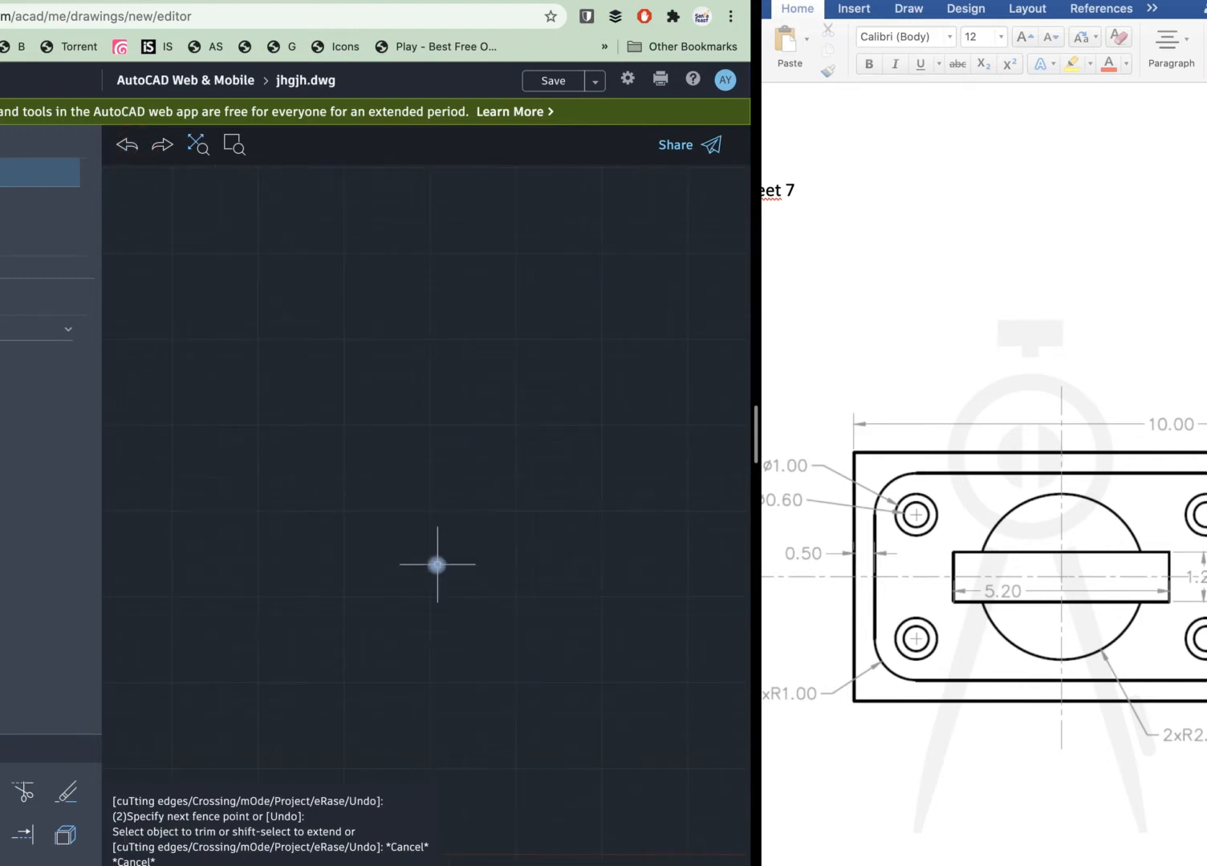
Draw the outer rectangle of the plate 10 wide and 6 high, up and to the right of the origin.
scroll(436, 564, "down", 2)
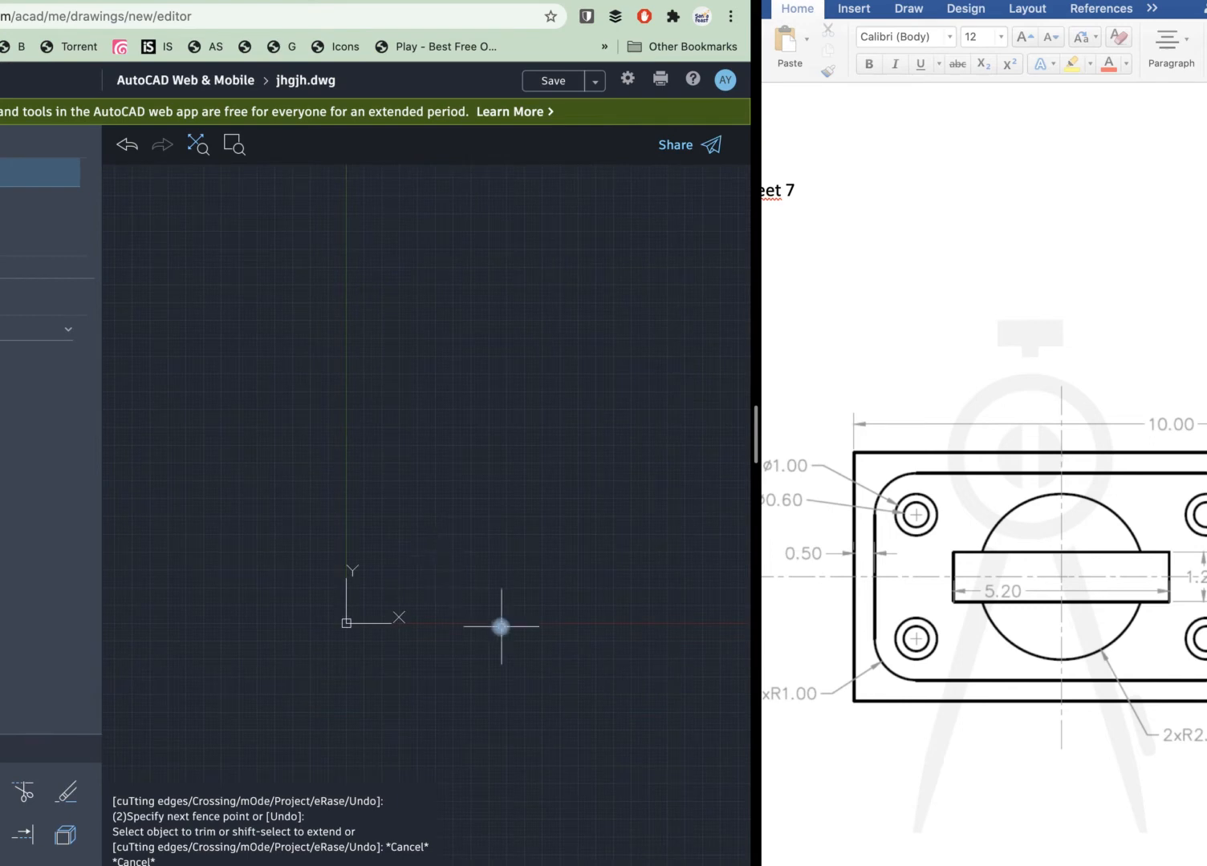
left_click(201, 148)
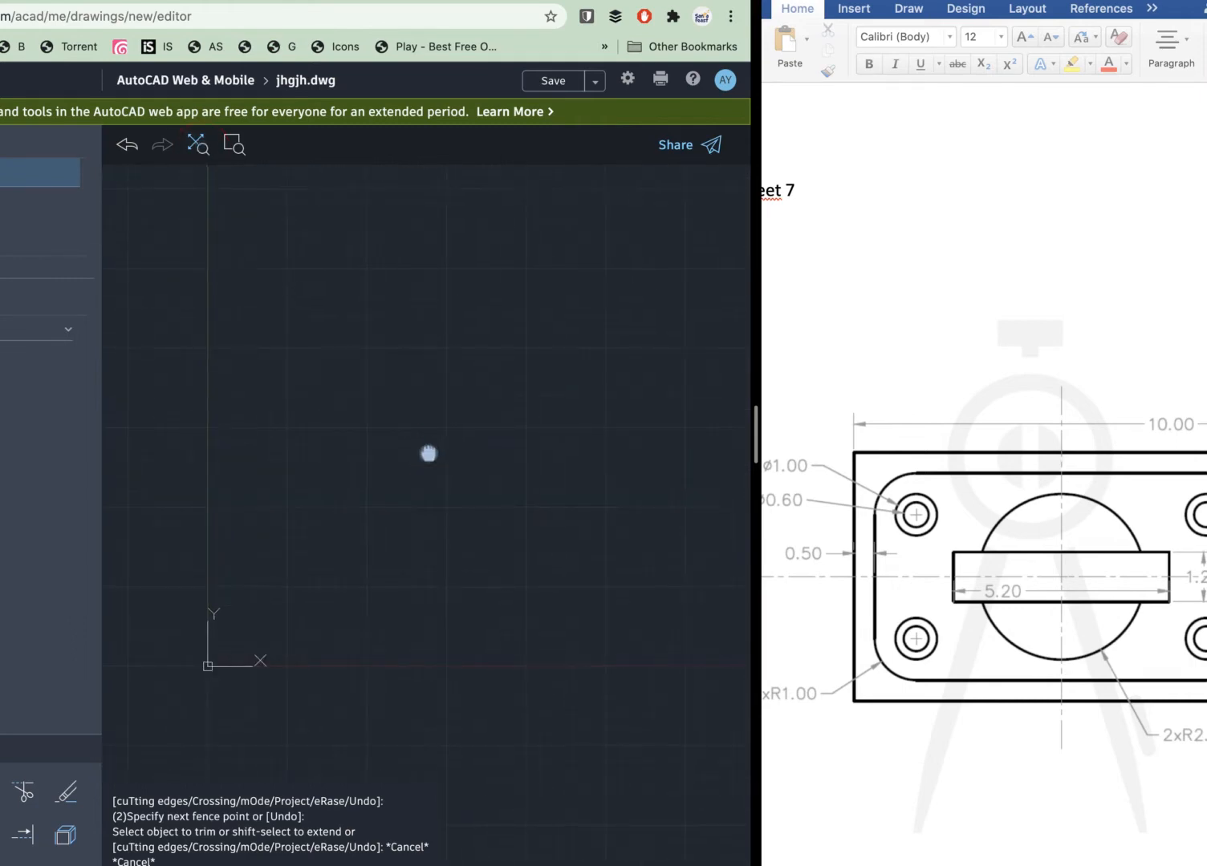
middle_click_drag(428, 453, 386, 523)
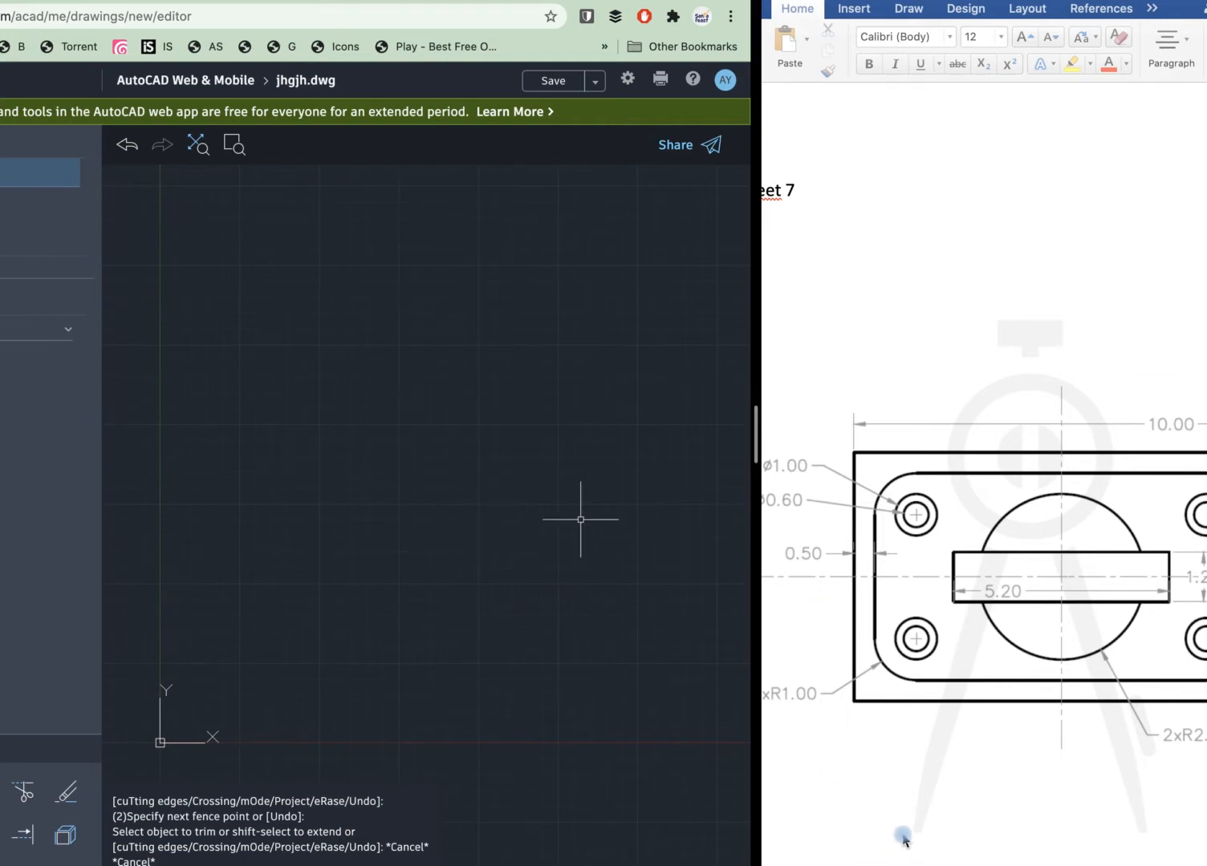
scroll(928, 439, "right", 5)
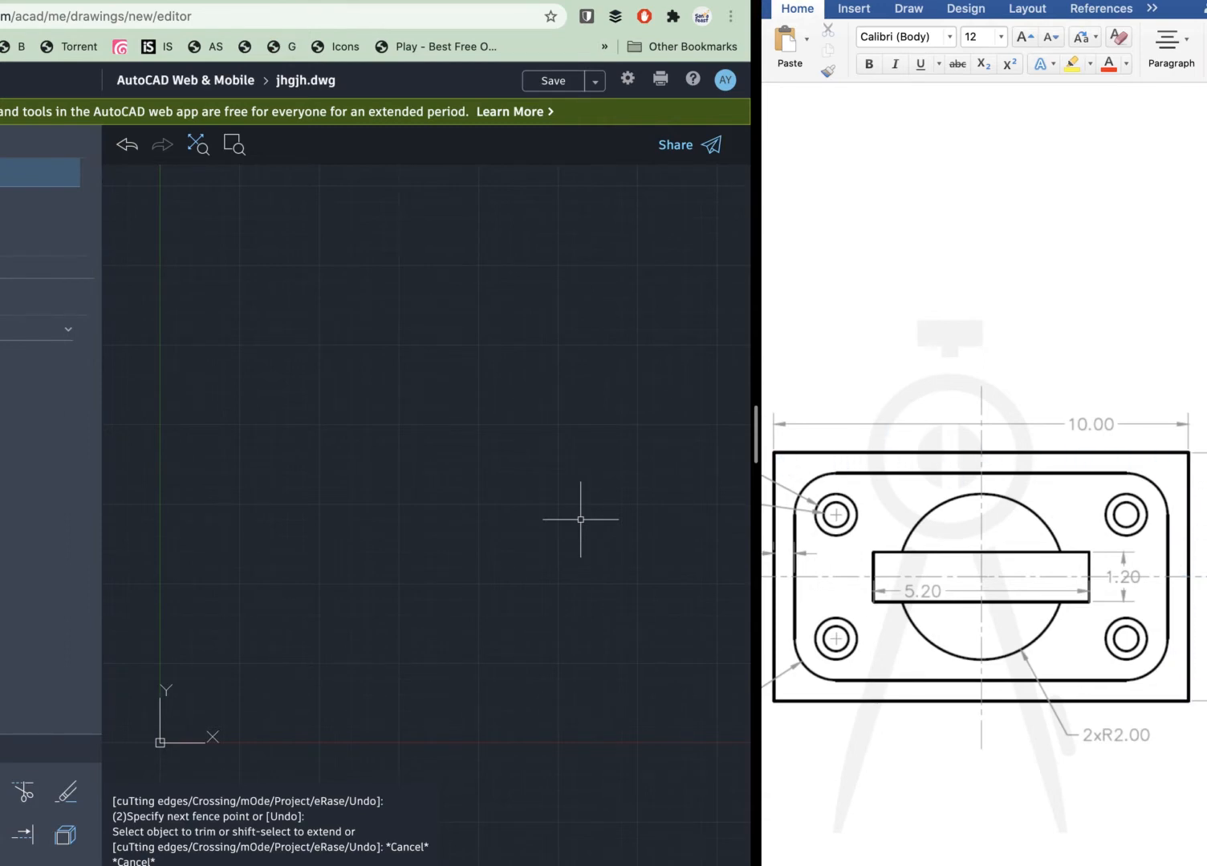
left_click(660, 409)
type("rec")
key("Return")
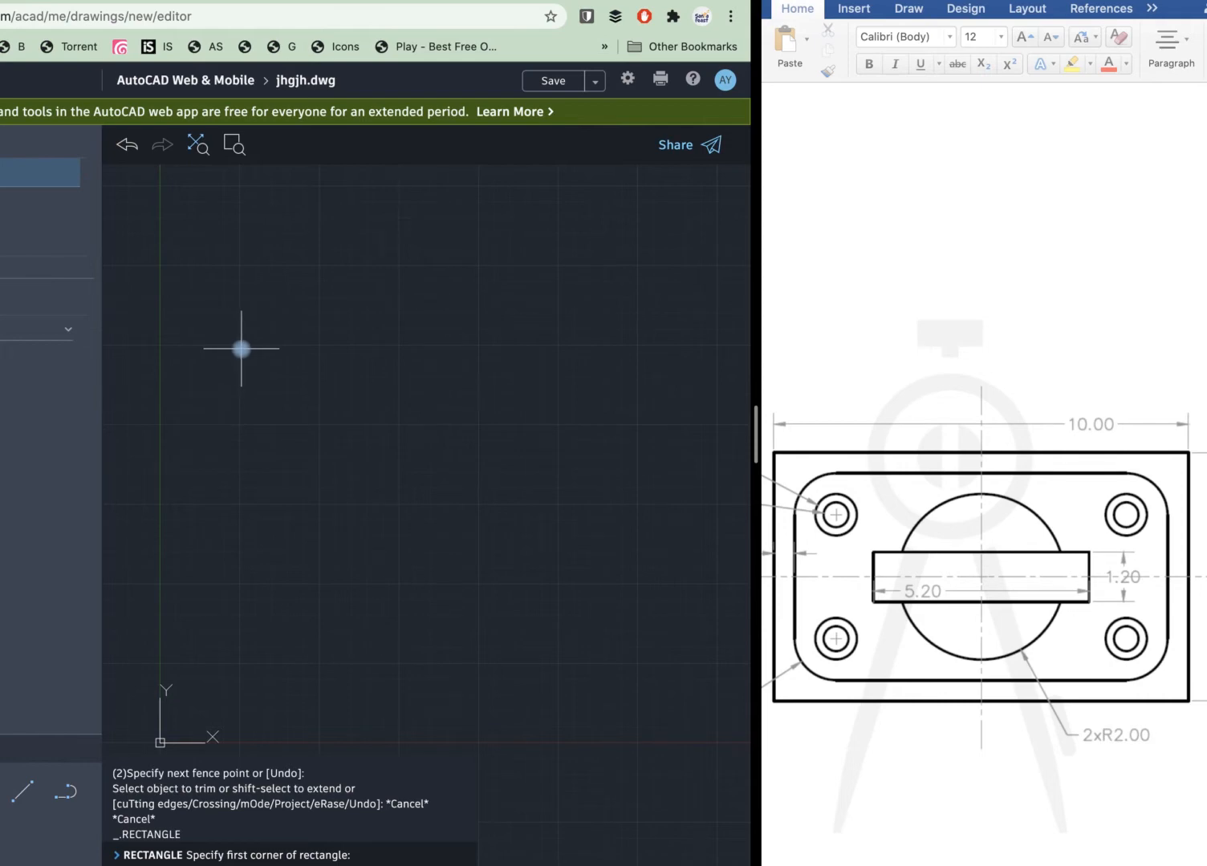
left_click(240, 348)
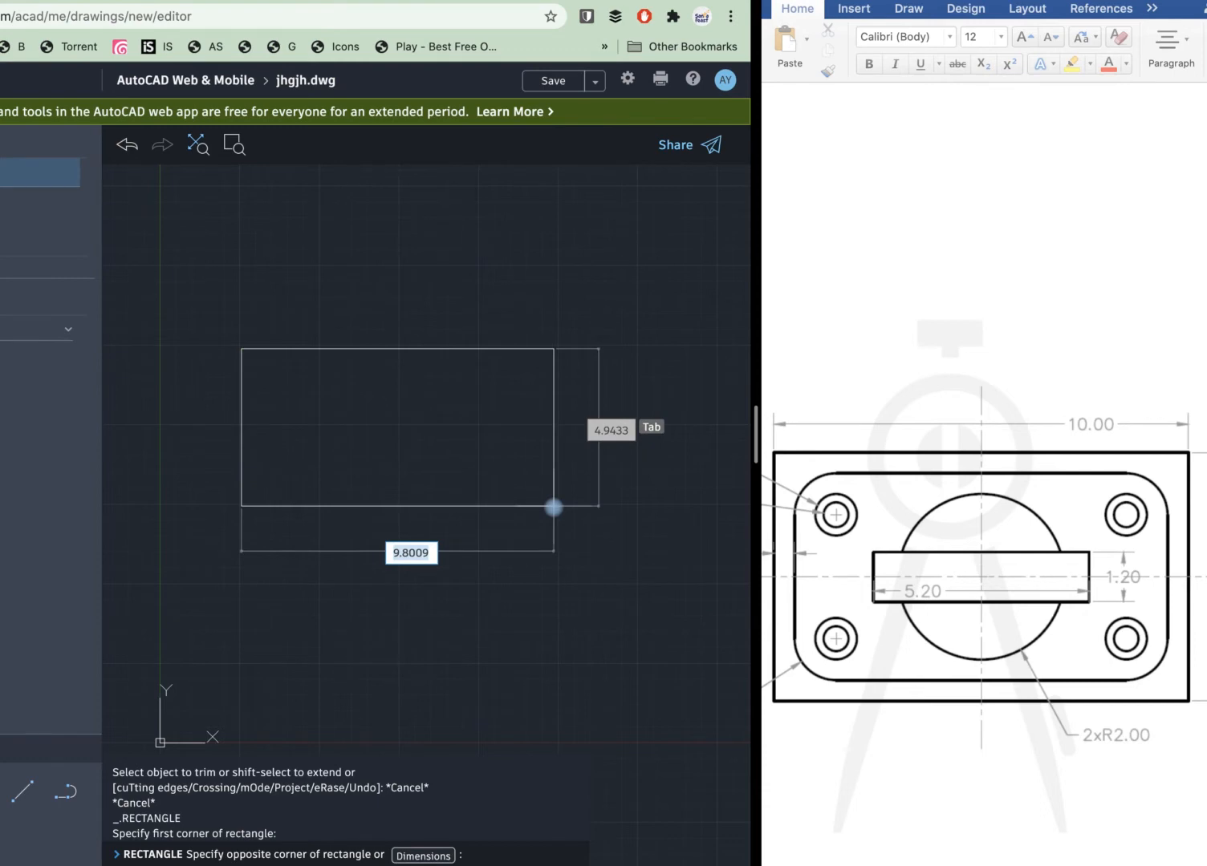
type("1")
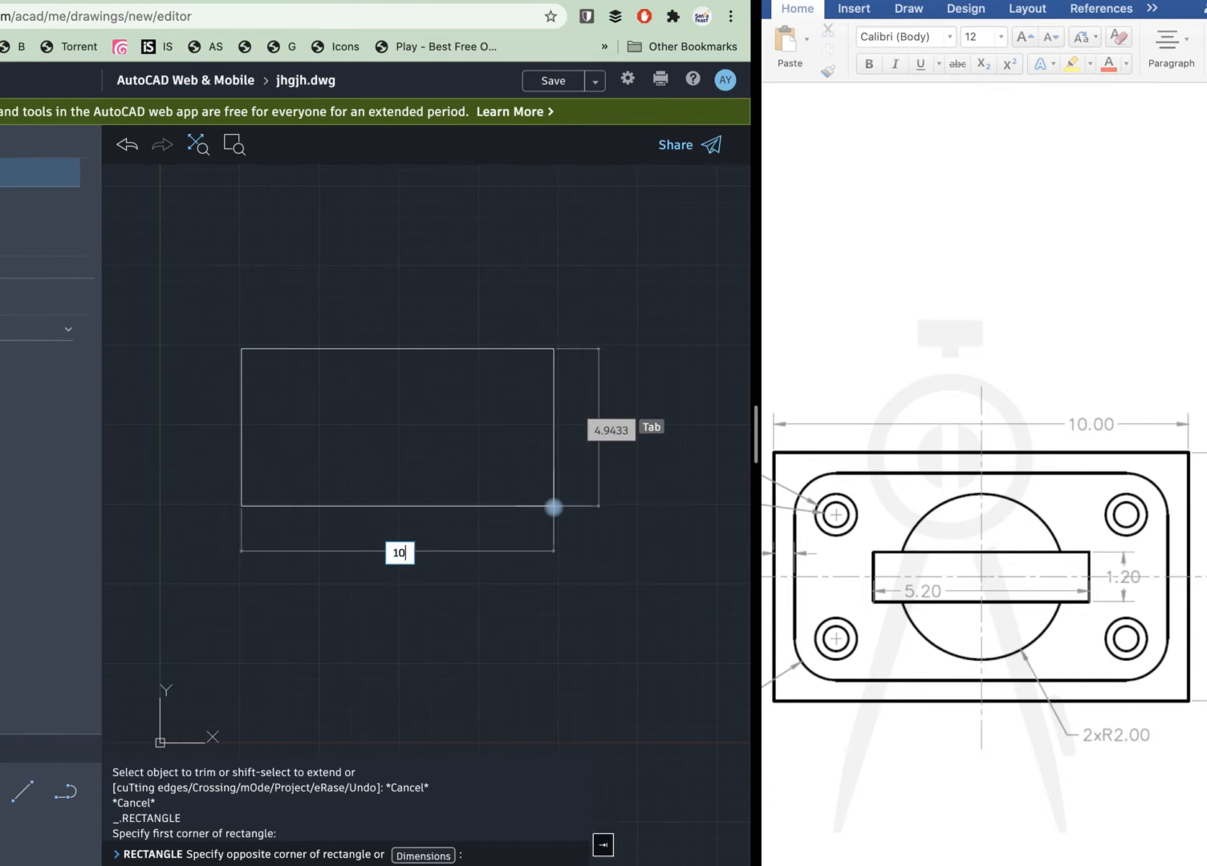
type("0")
key("Tab")
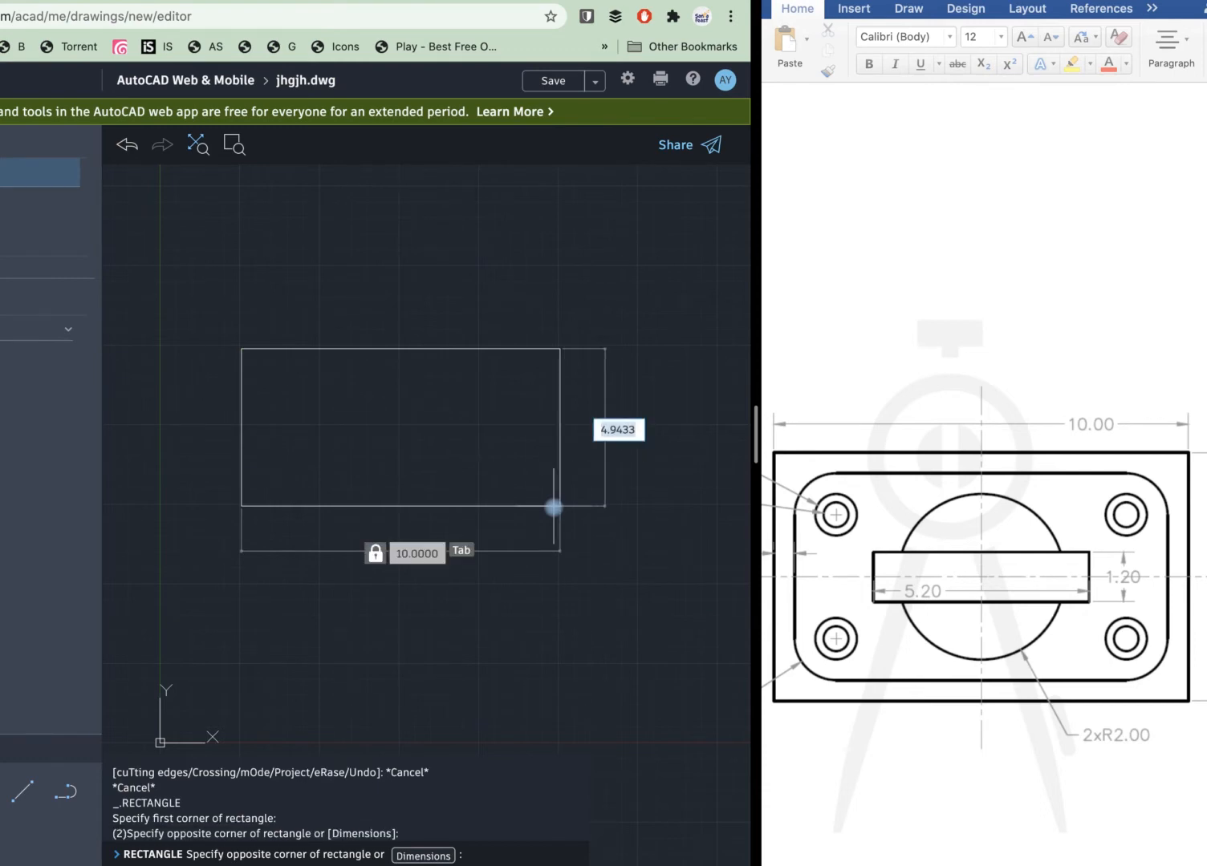
type("6")
key("Return")
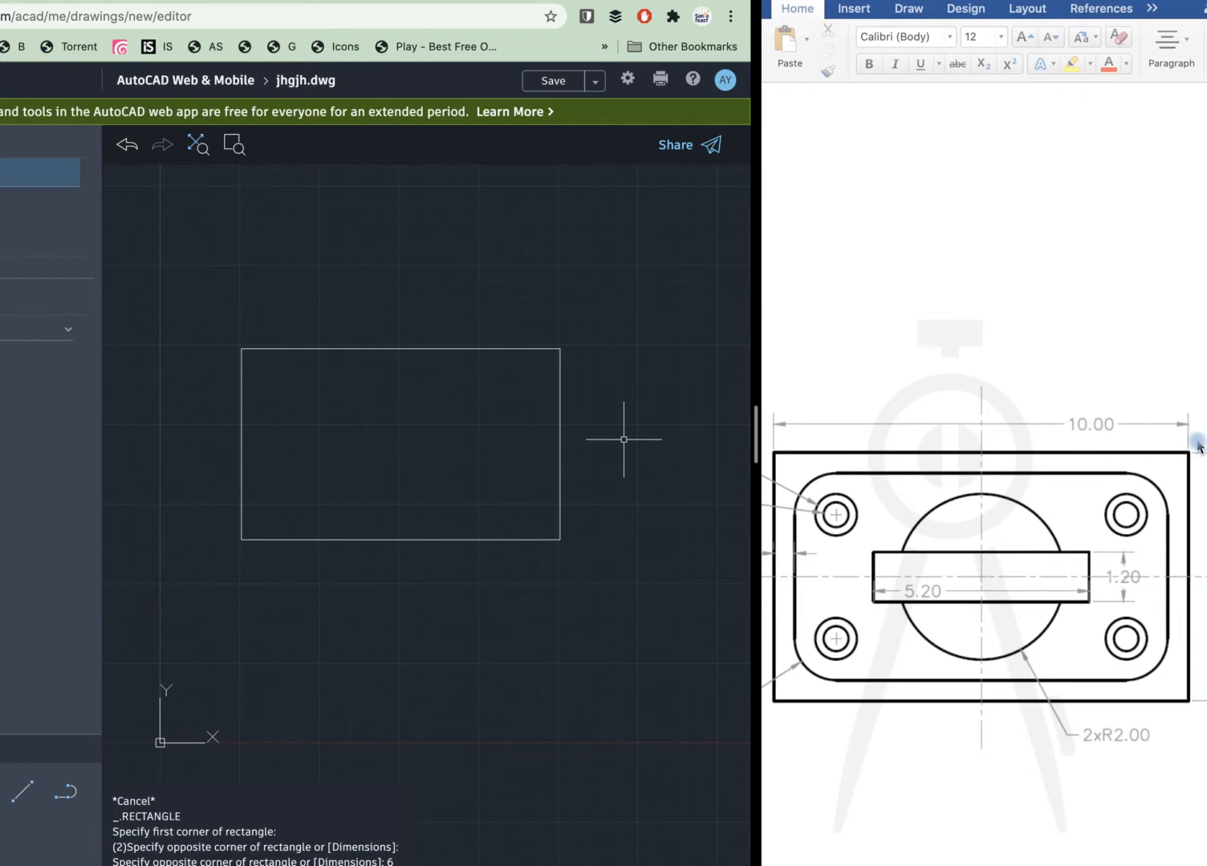
Check the reference drawing's dimensions and draw a separate rectangle 9 wide and 5 high above the outer rectangle.
scroll(983, 562, "left", 5)
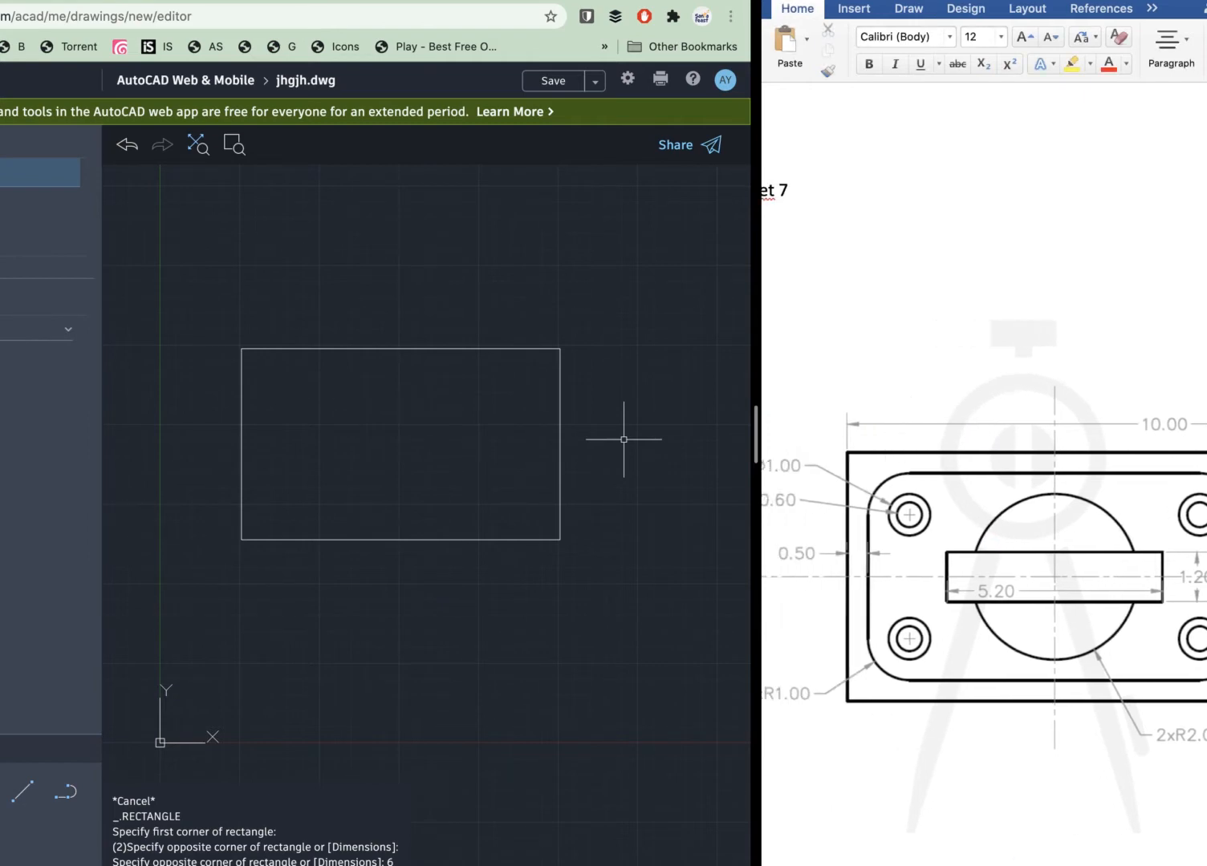
scroll(1049, 552, "right", 1)
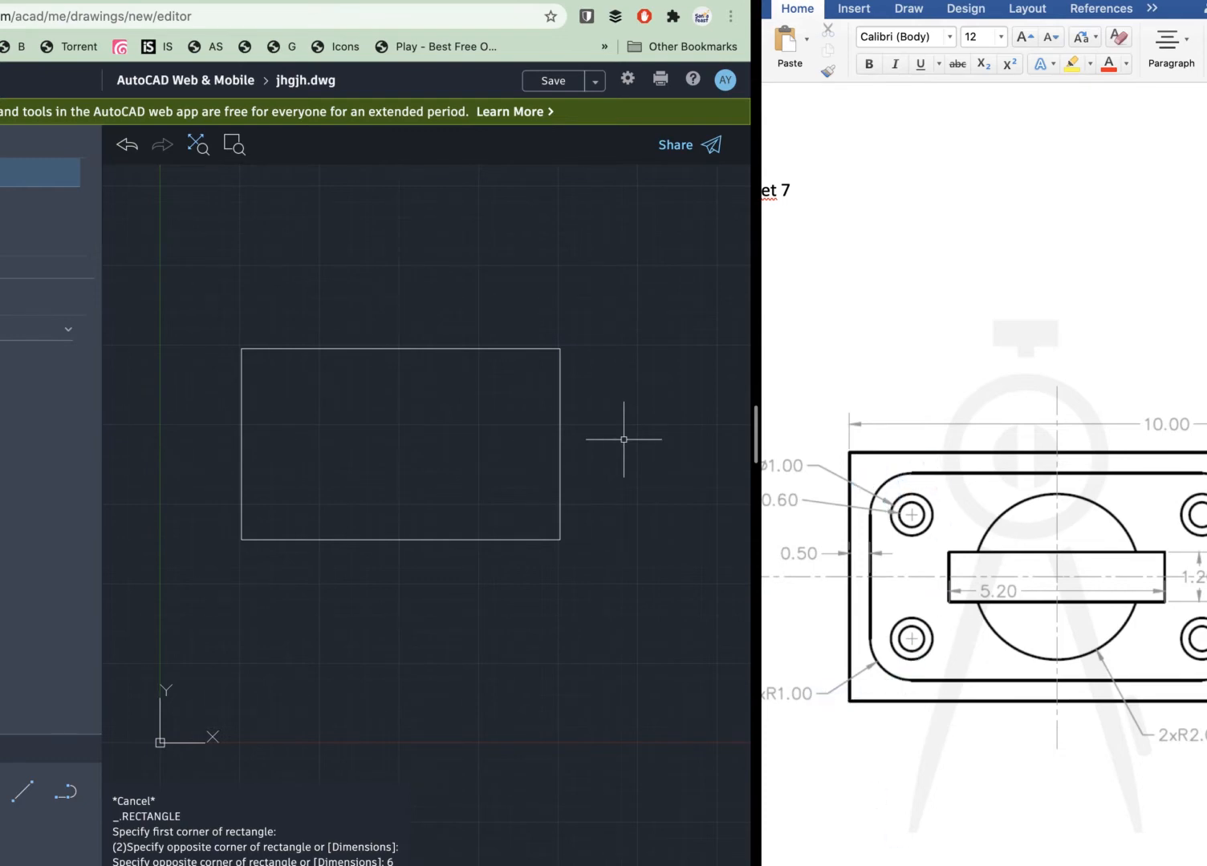
scroll(868, 734, "left", 3)
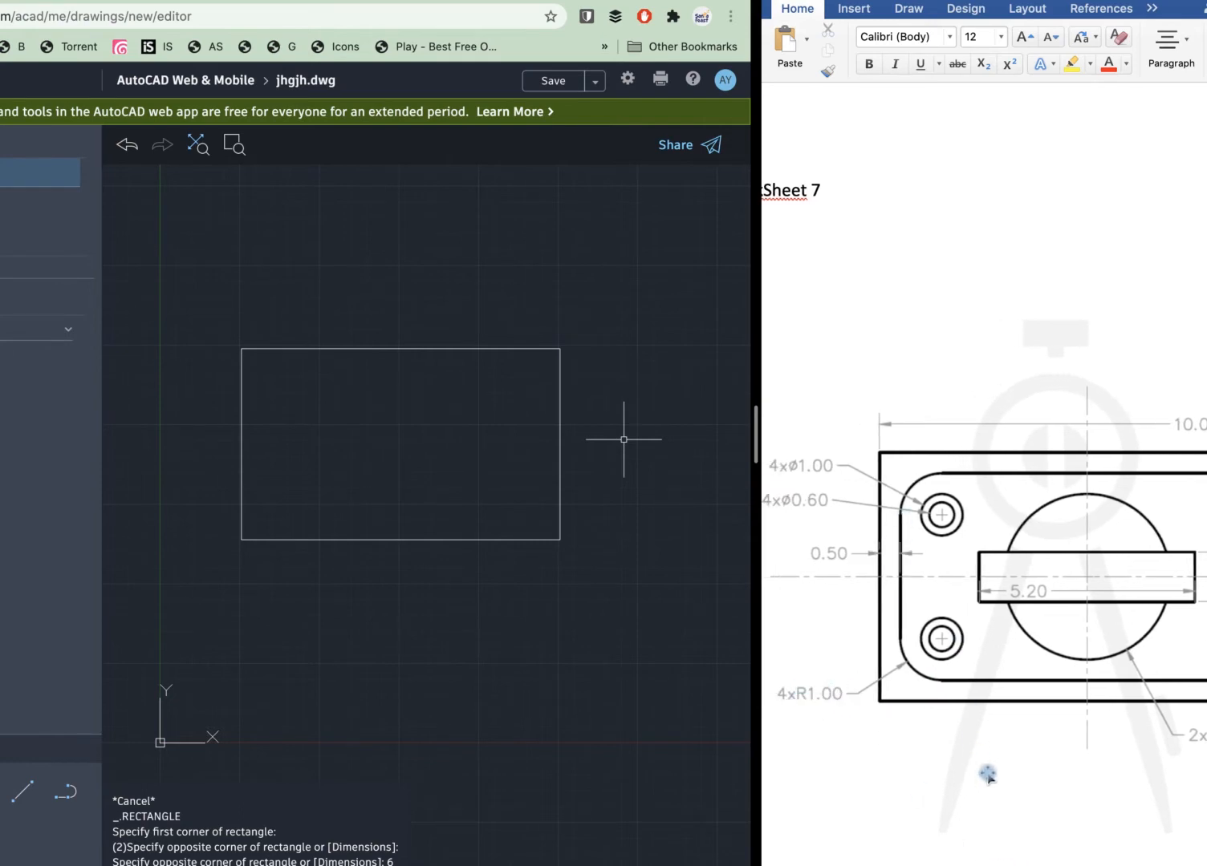
scroll(918, 506, "right", 2)
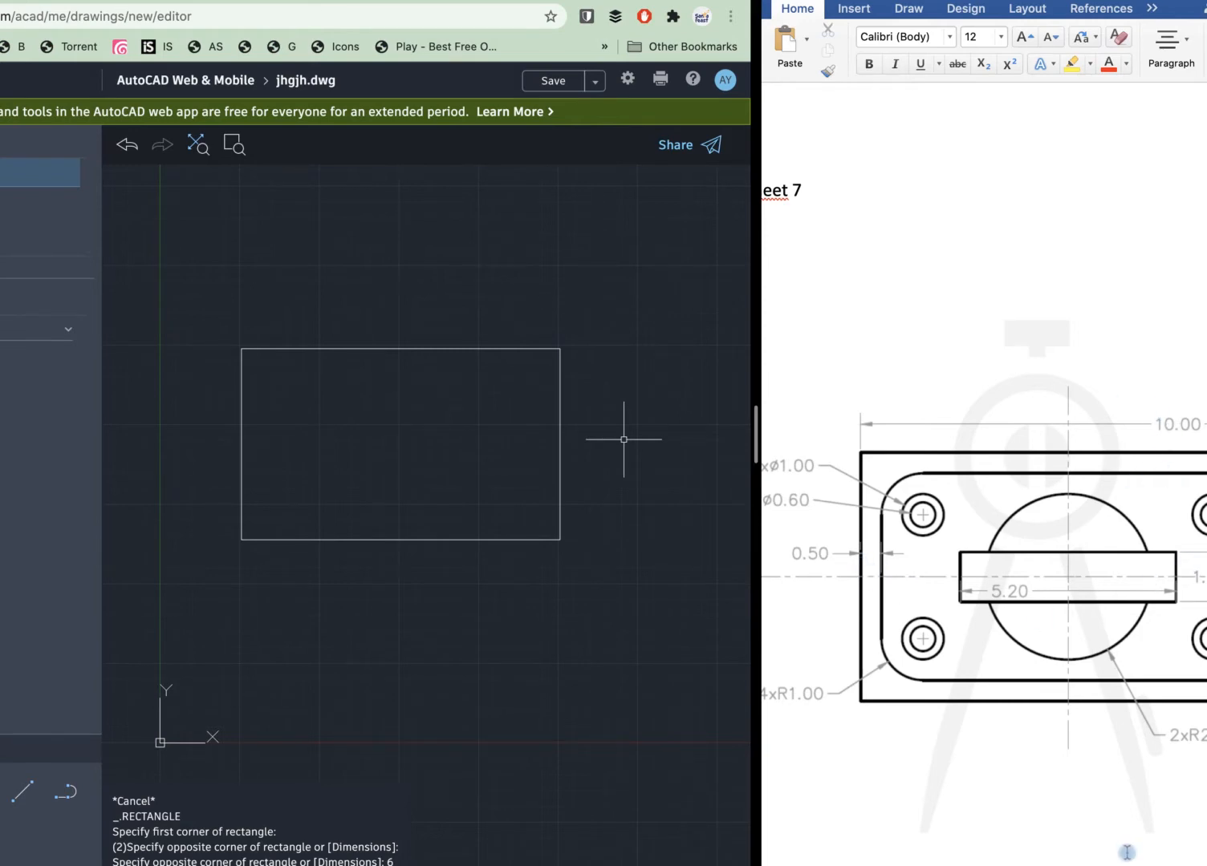
scroll(1144, 754, "right", 5)
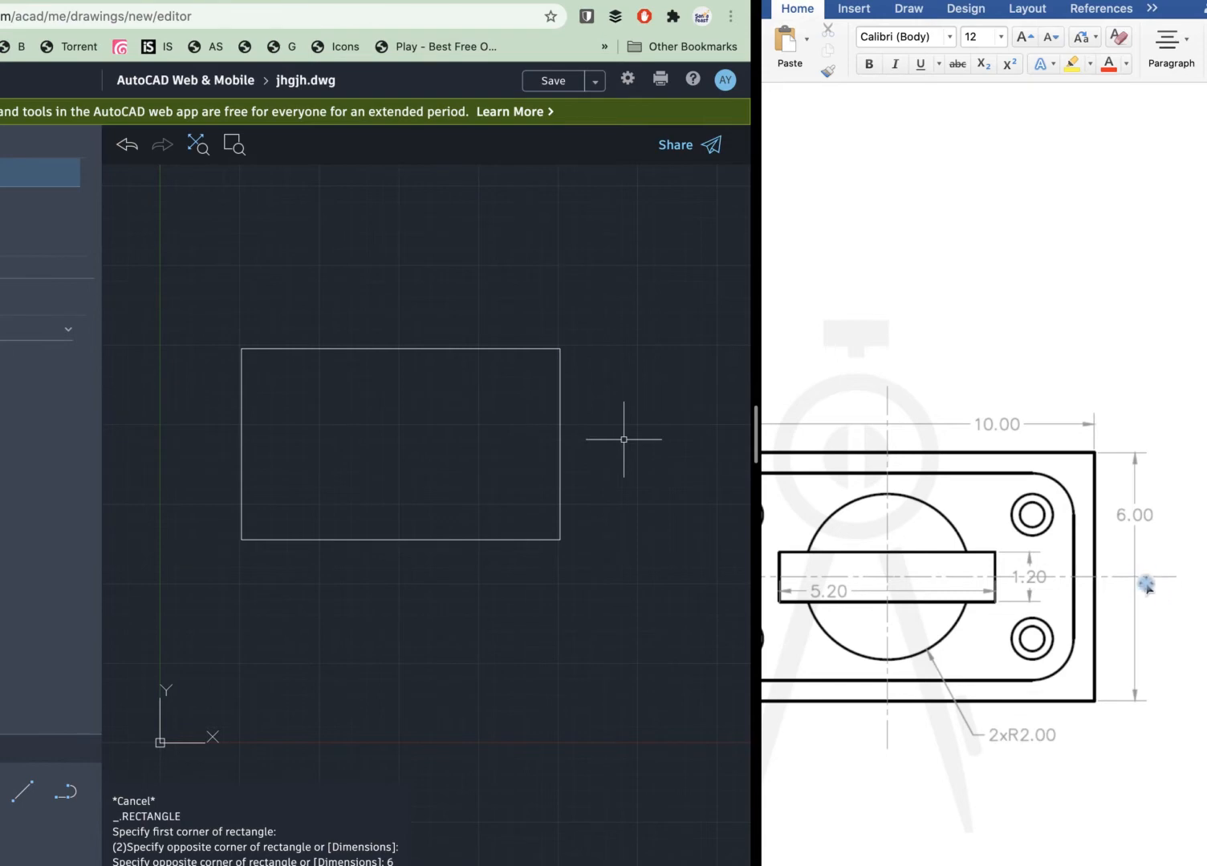
scroll(983, 578, "left", 3)
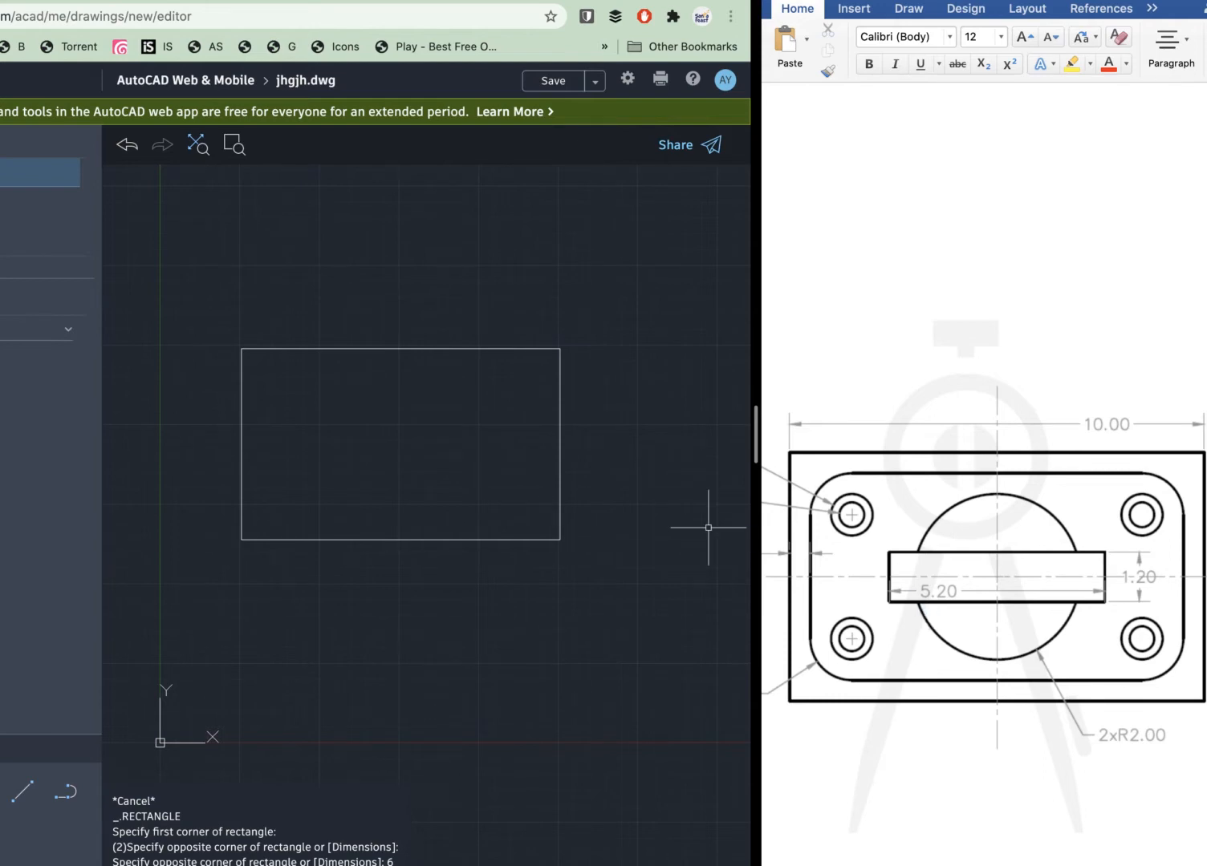
key("Return")
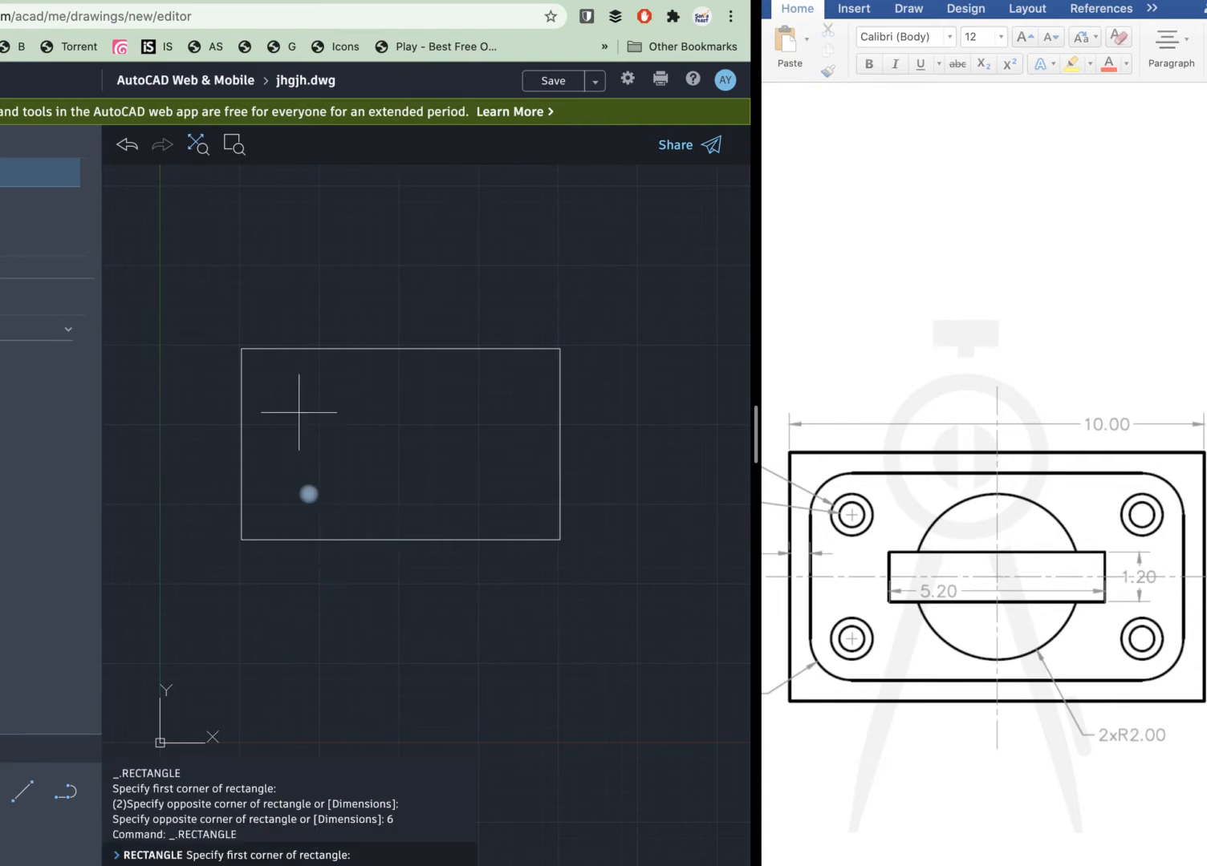
scroll(421, 474, "up", 2)
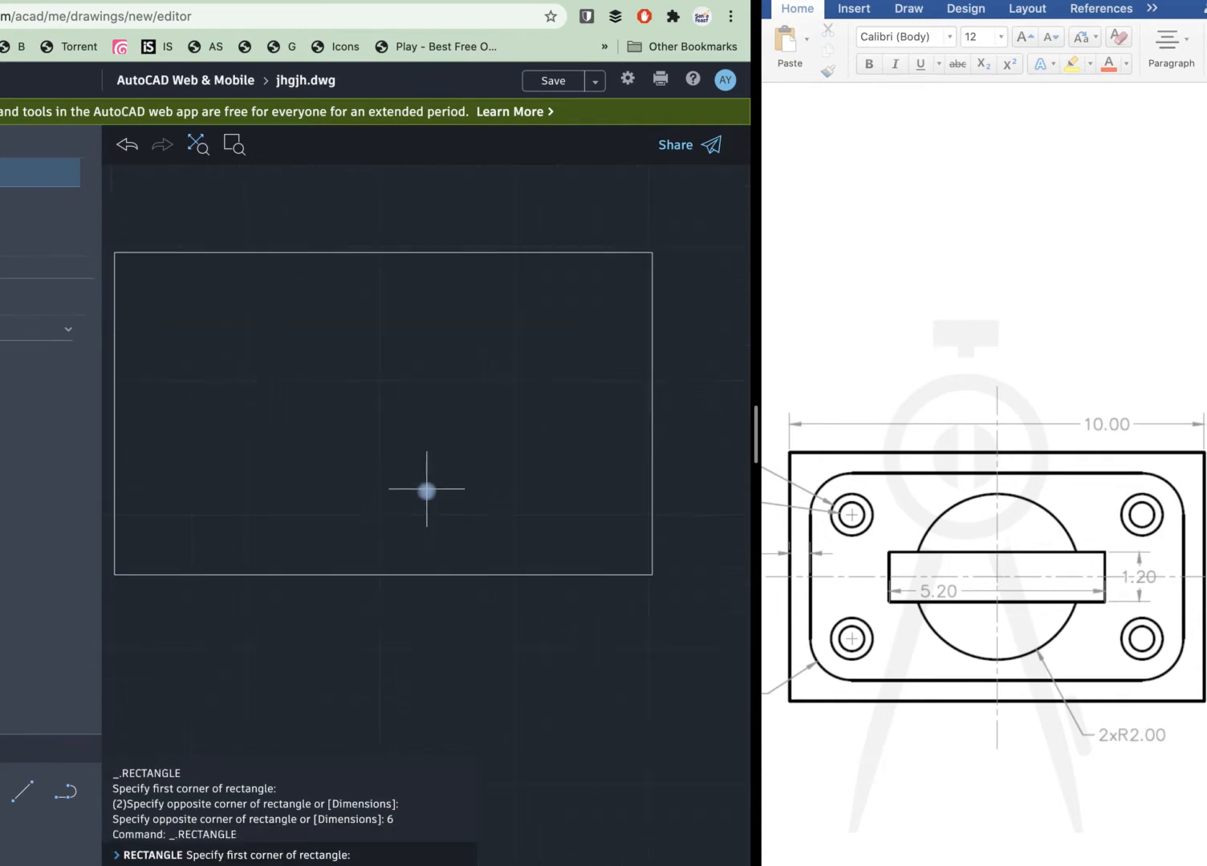
scroll(438, 520, "down", 4)
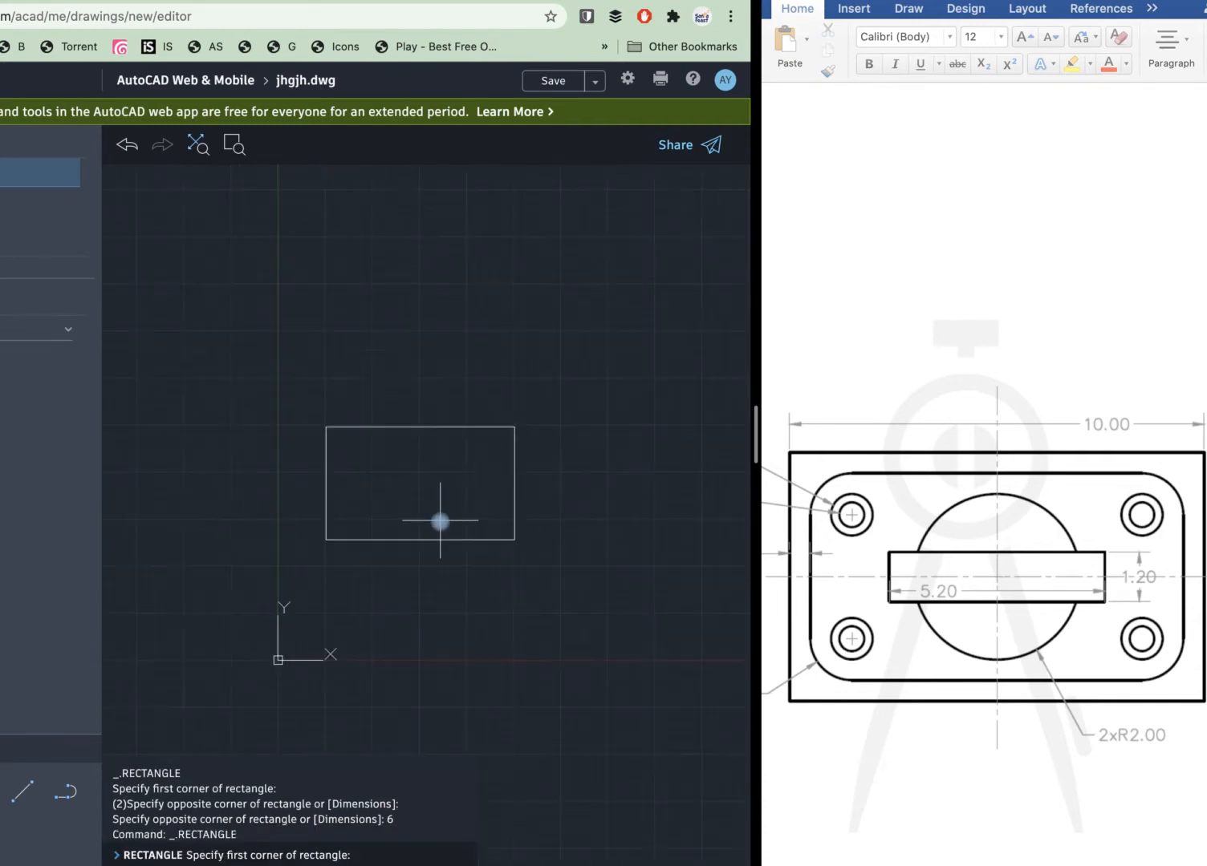
left_click(329, 275)
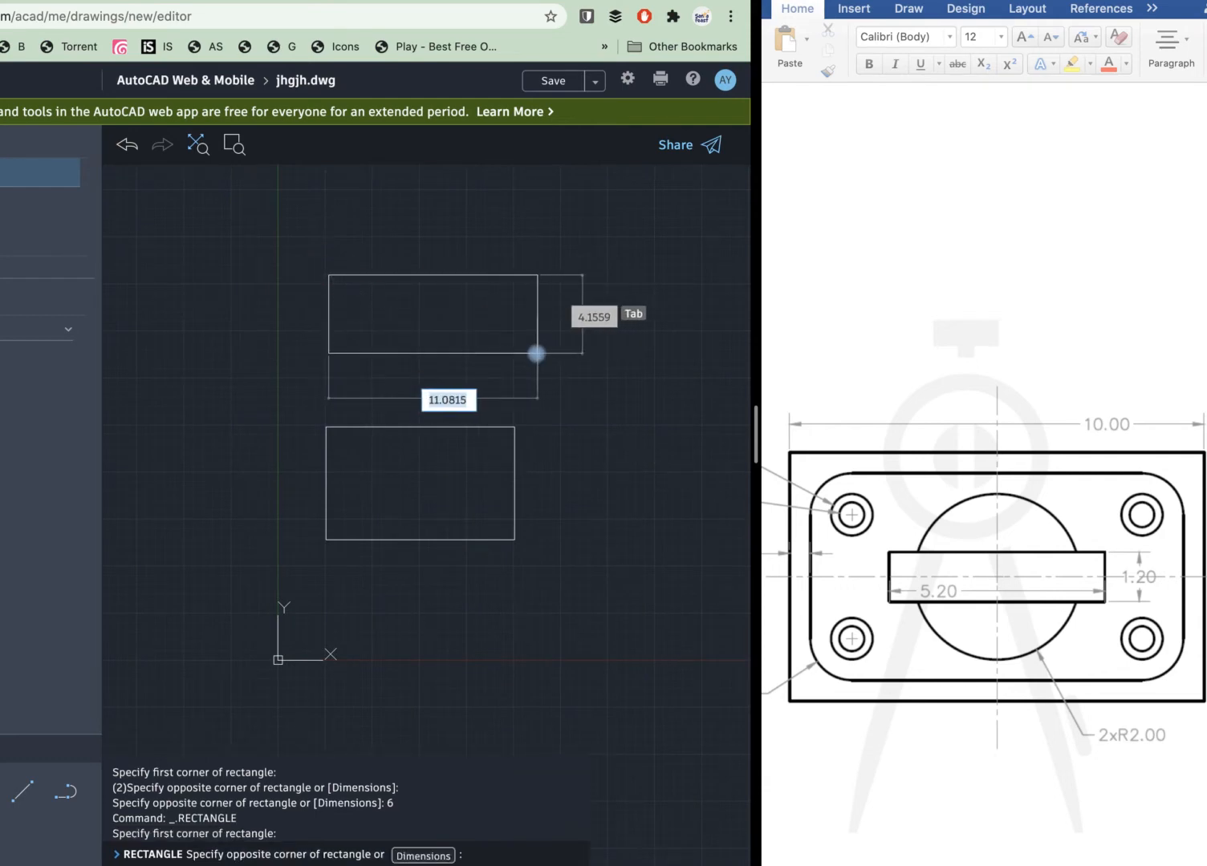
type("9")
key("Tab")
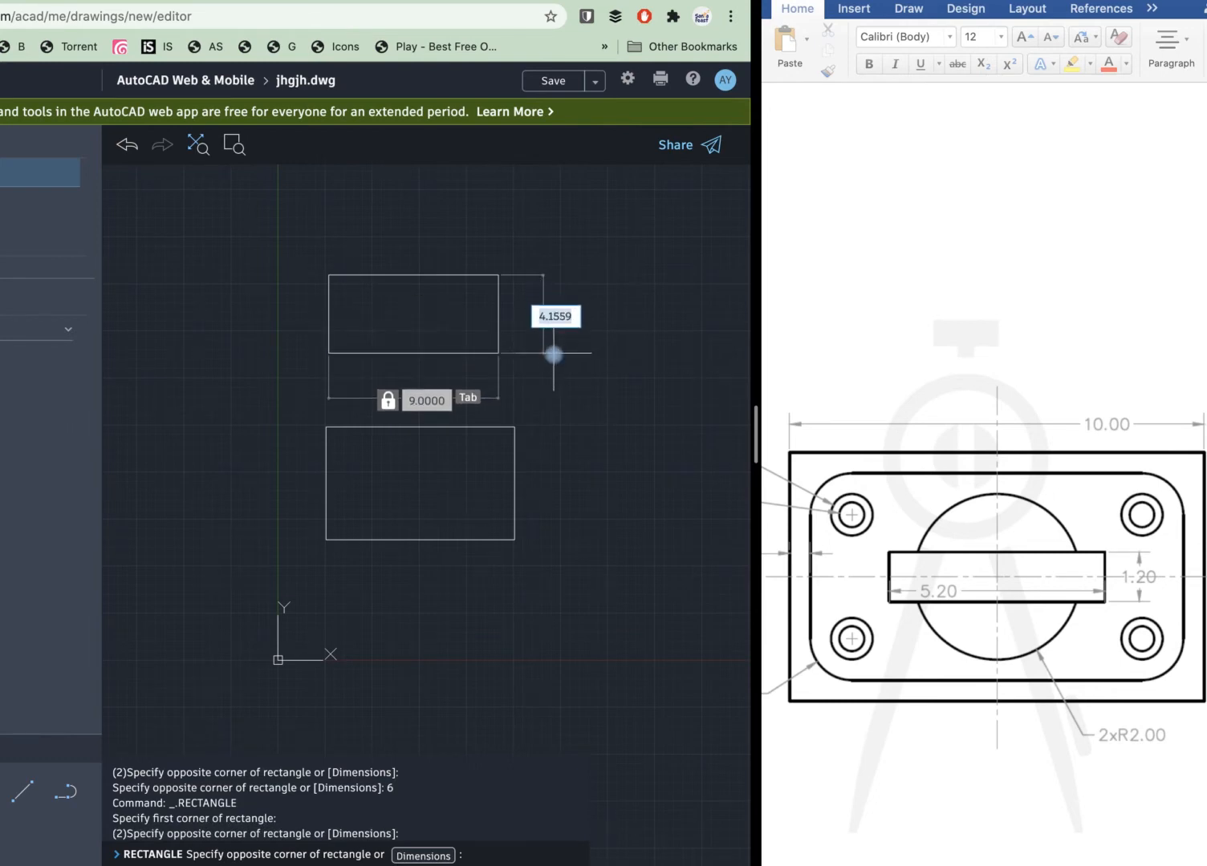
type("5")
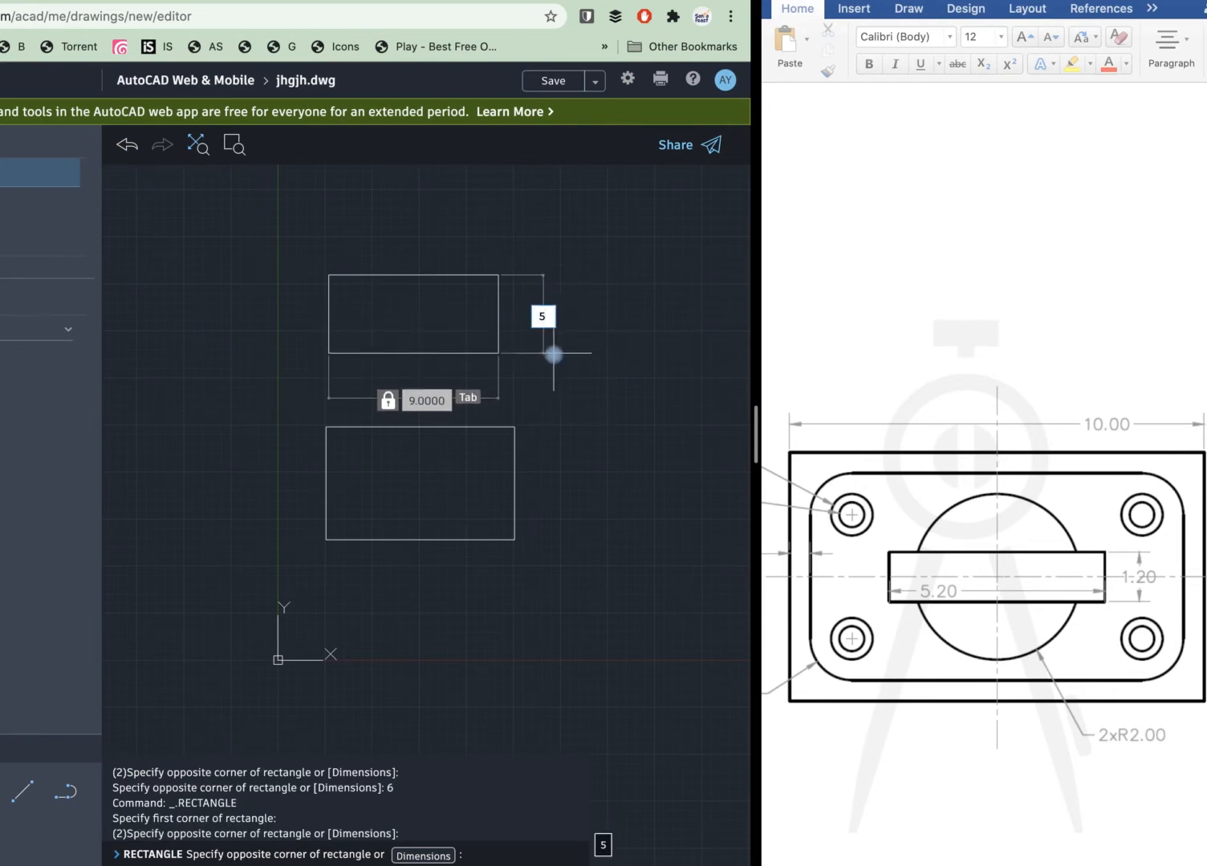
key("Return")
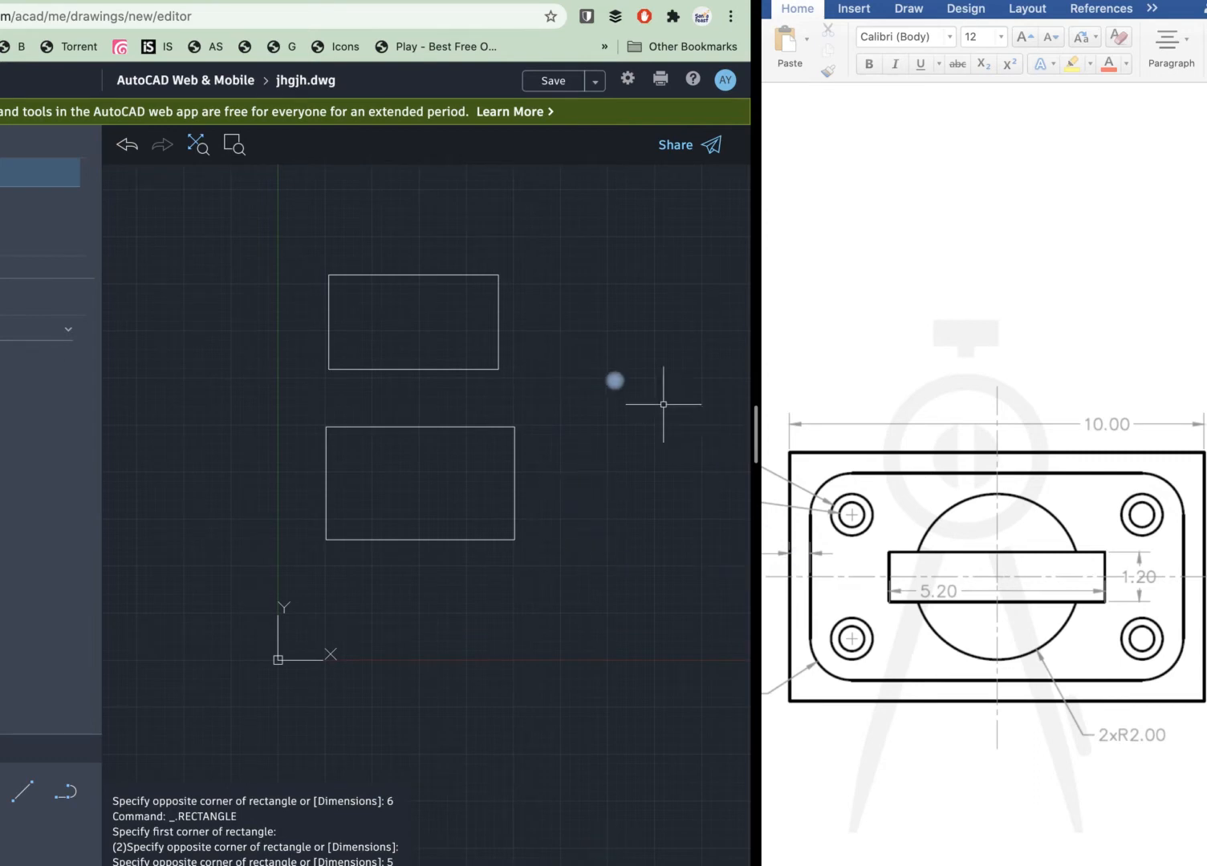
Move the 9 by 5 rectangle by its top edge's midpoint slightly up and to the left, keeping it above the outer rectangle.
scroll(424, 322, "up", 1)
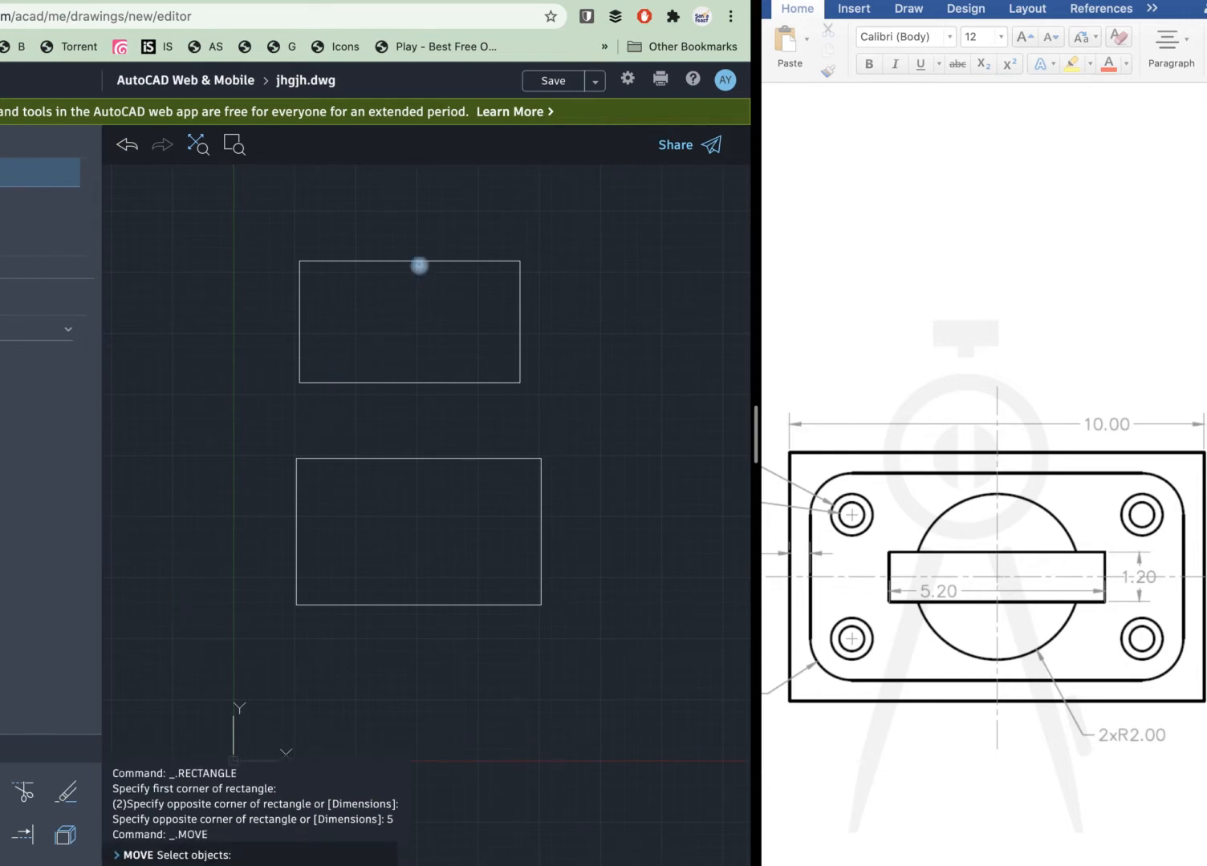
left_click(422, 262)
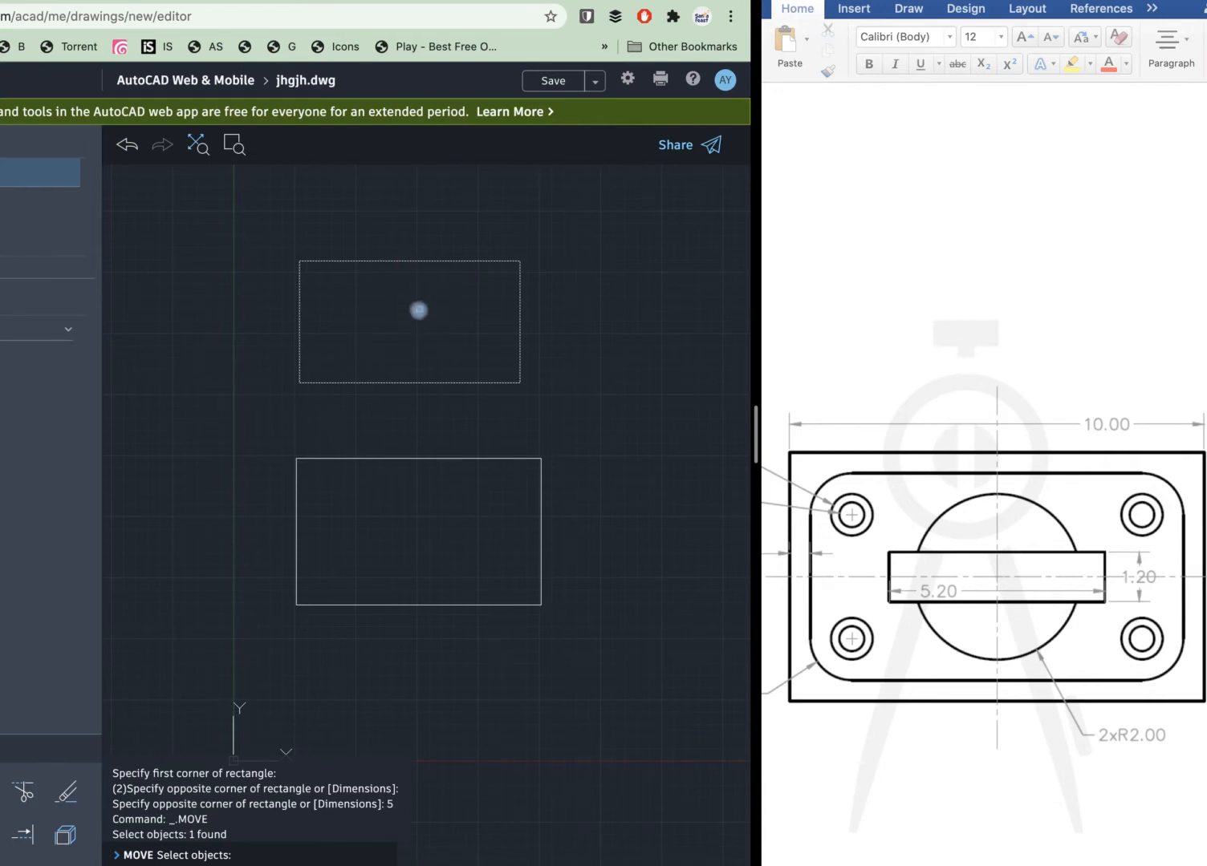
key("Return")
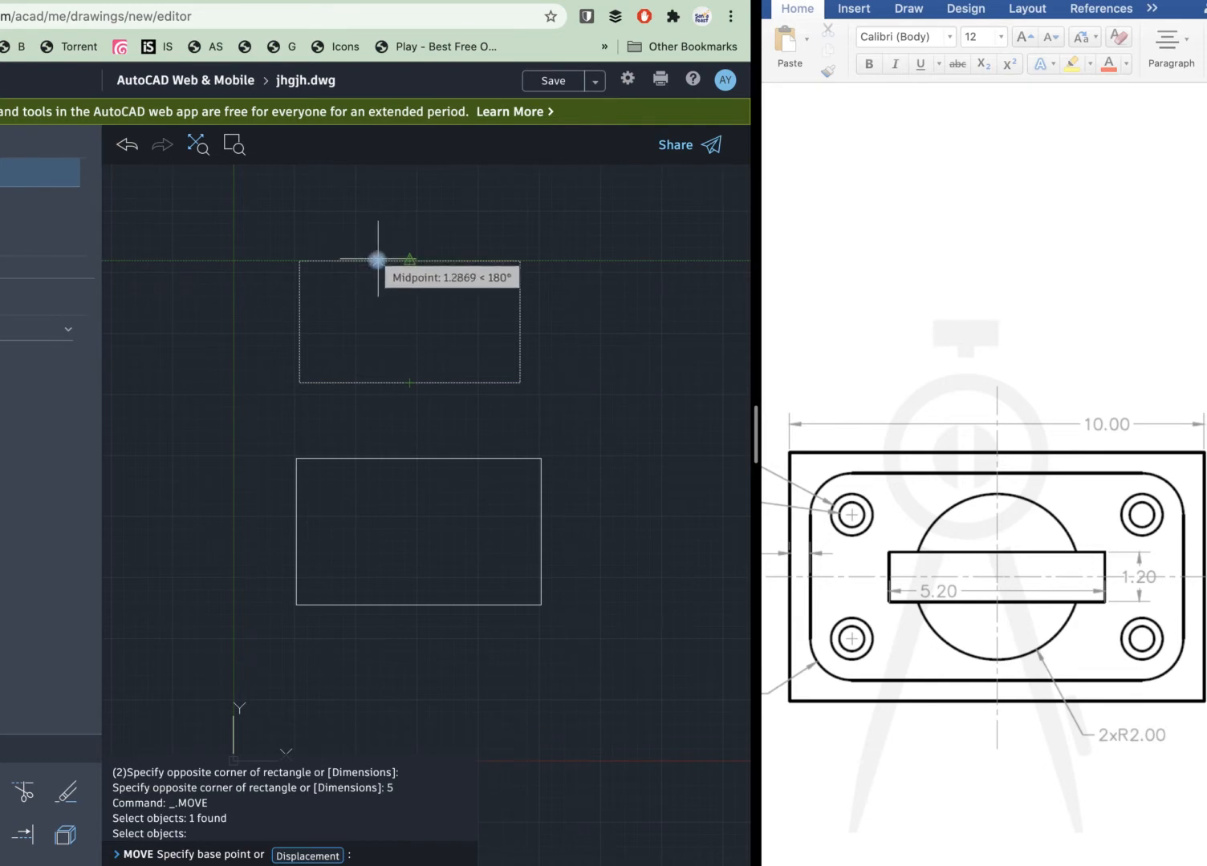
left_click(410, 261)
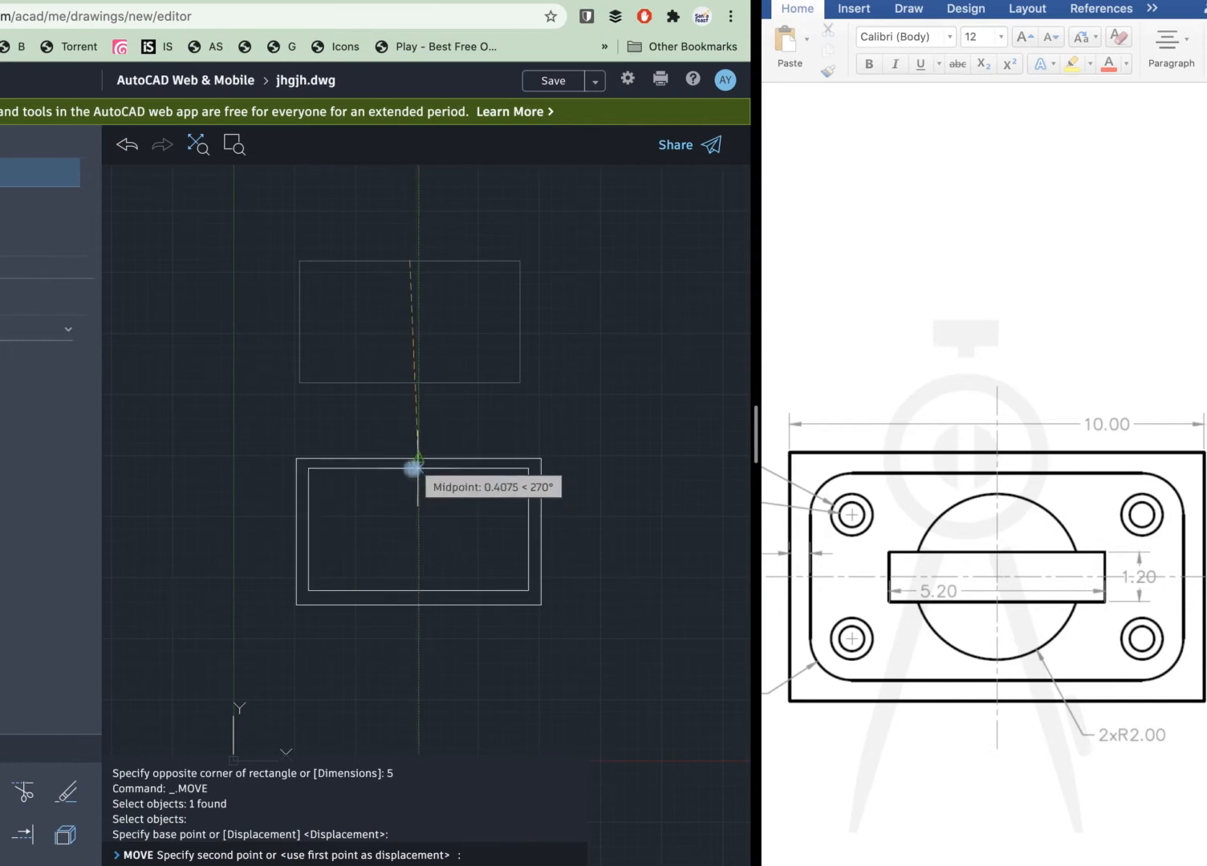
left_click(397, 252)
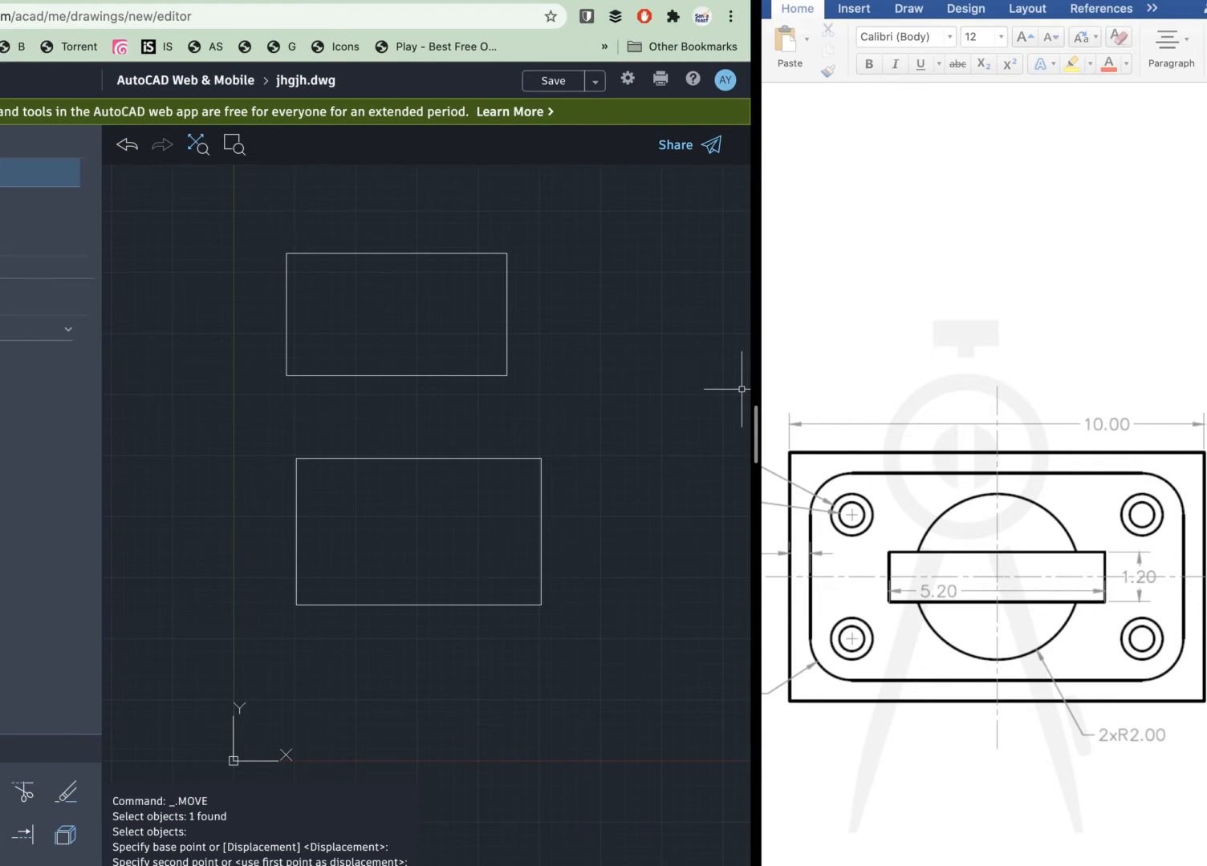
Turn on the Geometric Center object snap.
left_click(487, 865)
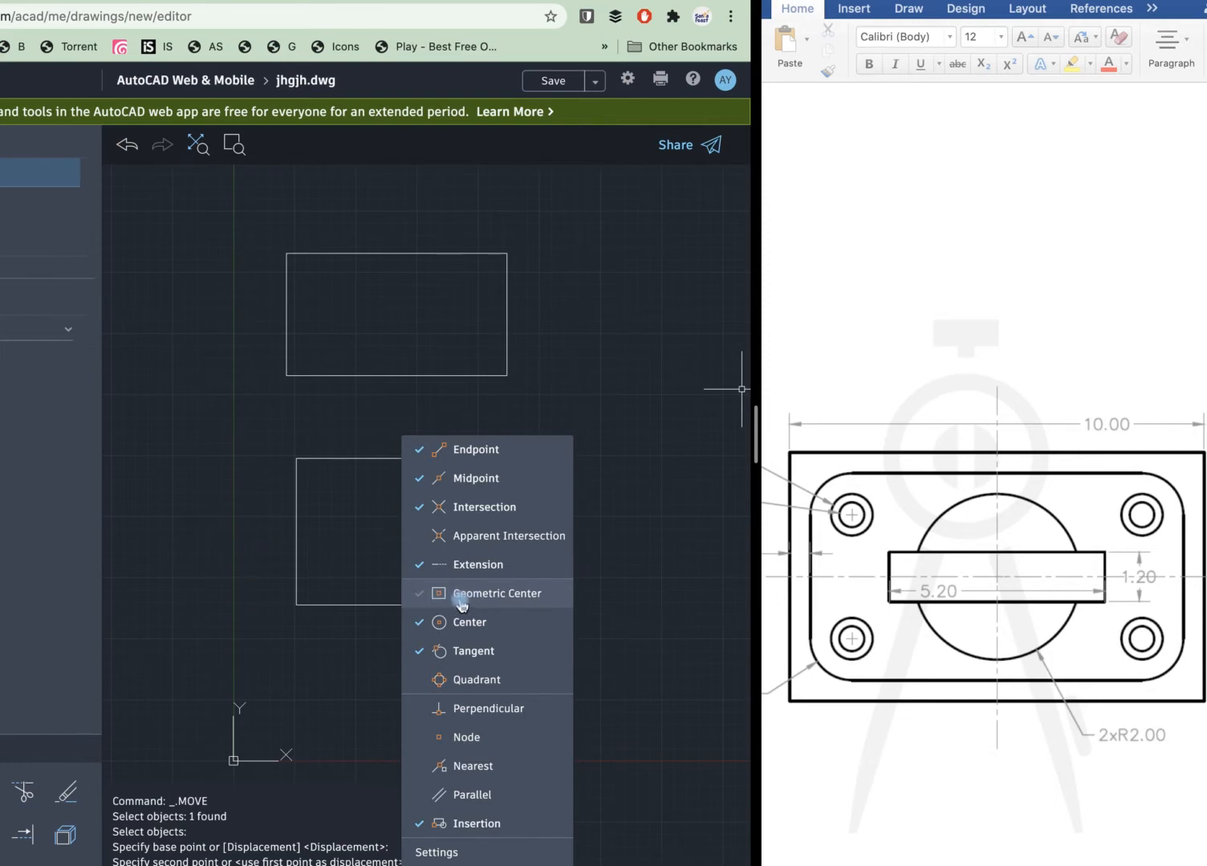
left_click(420, 598)
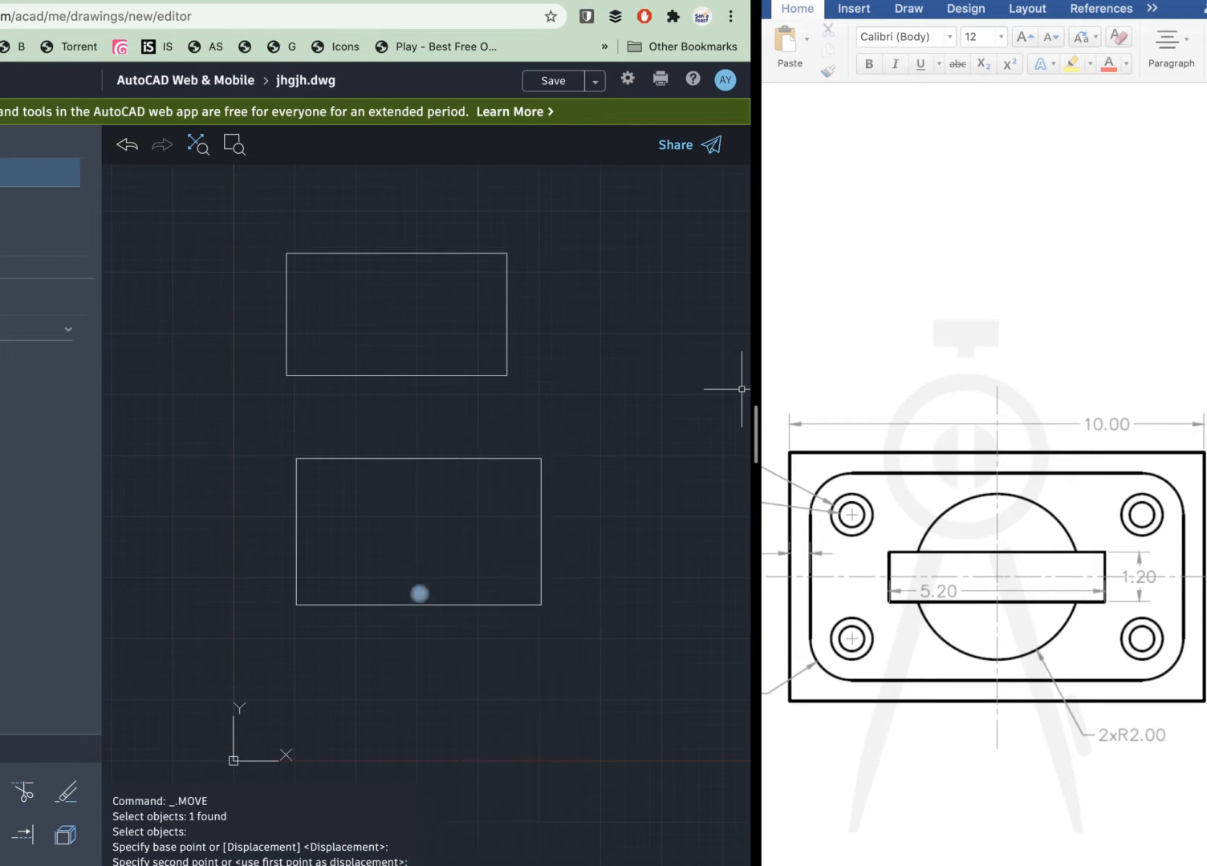
right_click(489, 818, "shift")
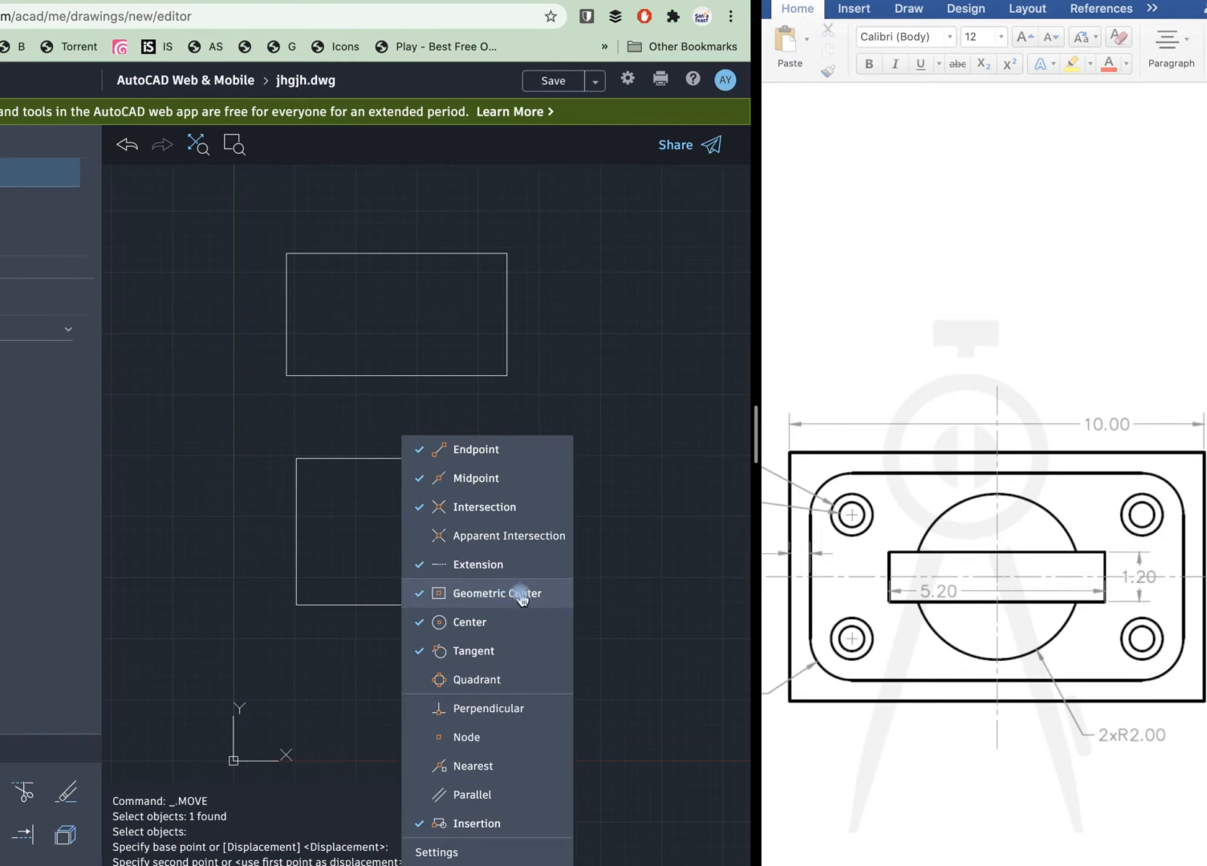
left_click(337, 444)
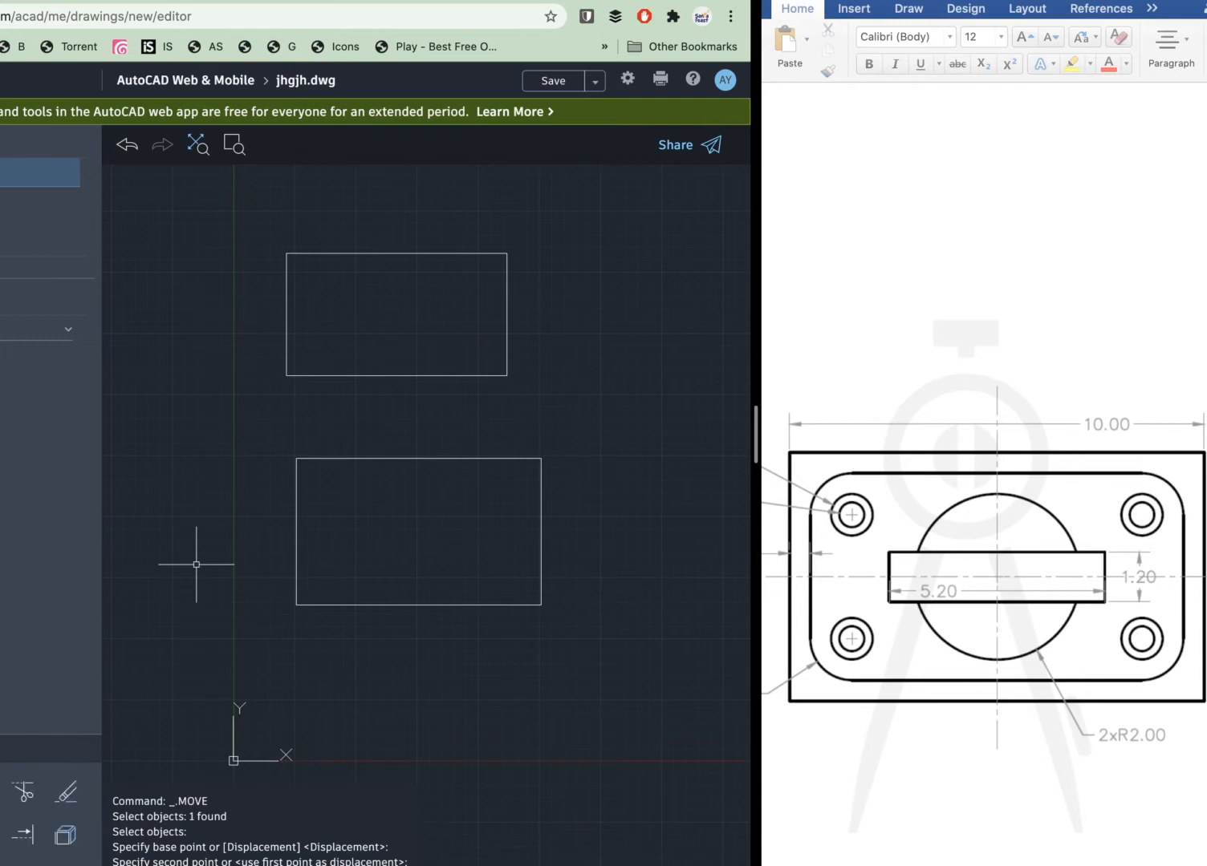
Move the 9 by 5 rectangle by its geometric center onto the geometric center of the 10 by 6 outer rectangle.
key("Return")
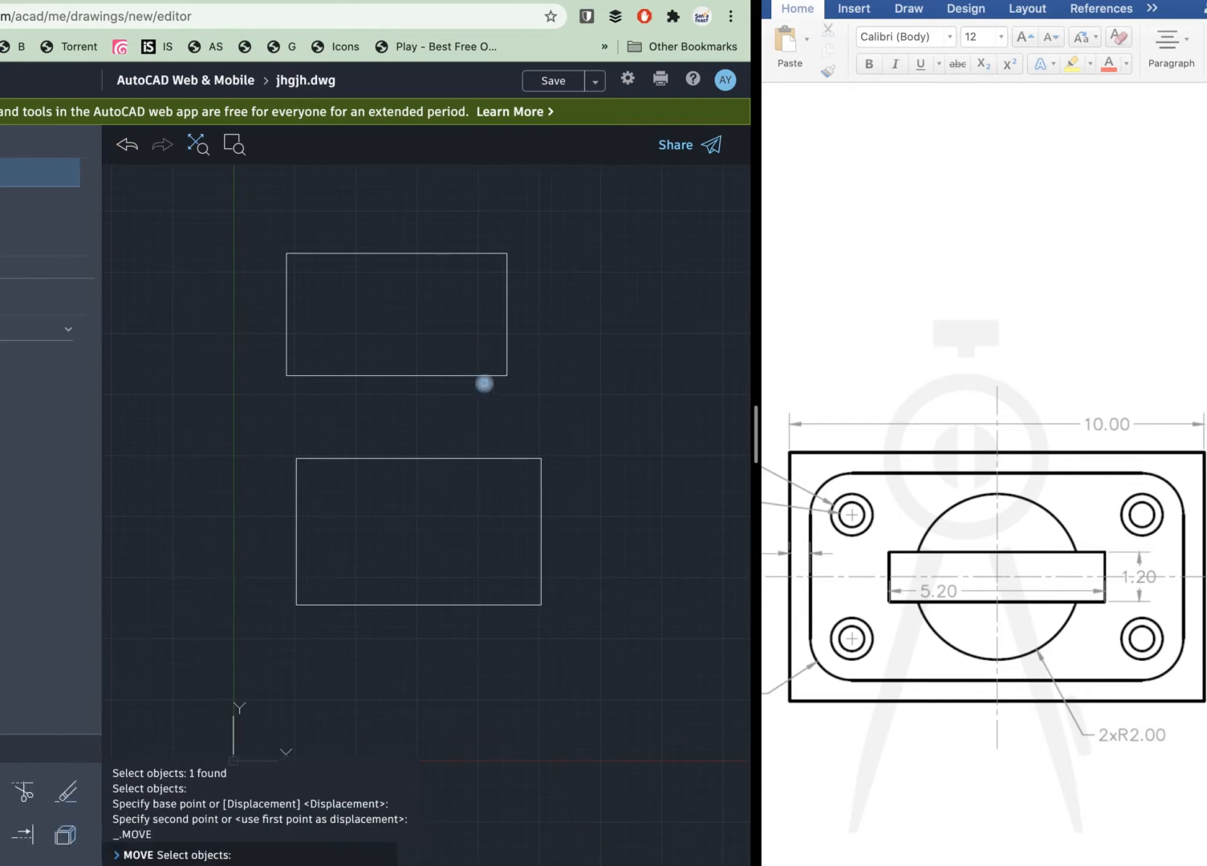
left_click(491, 377)
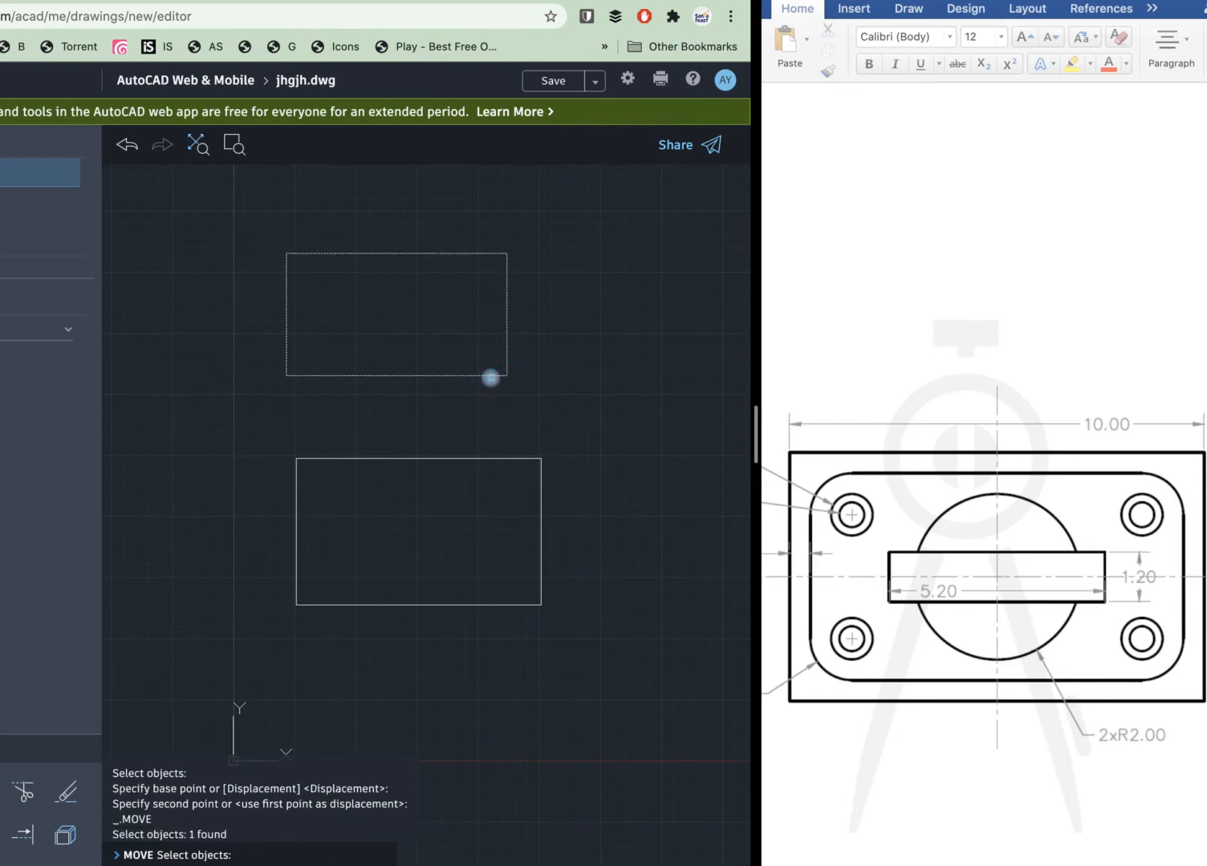
key("Return")
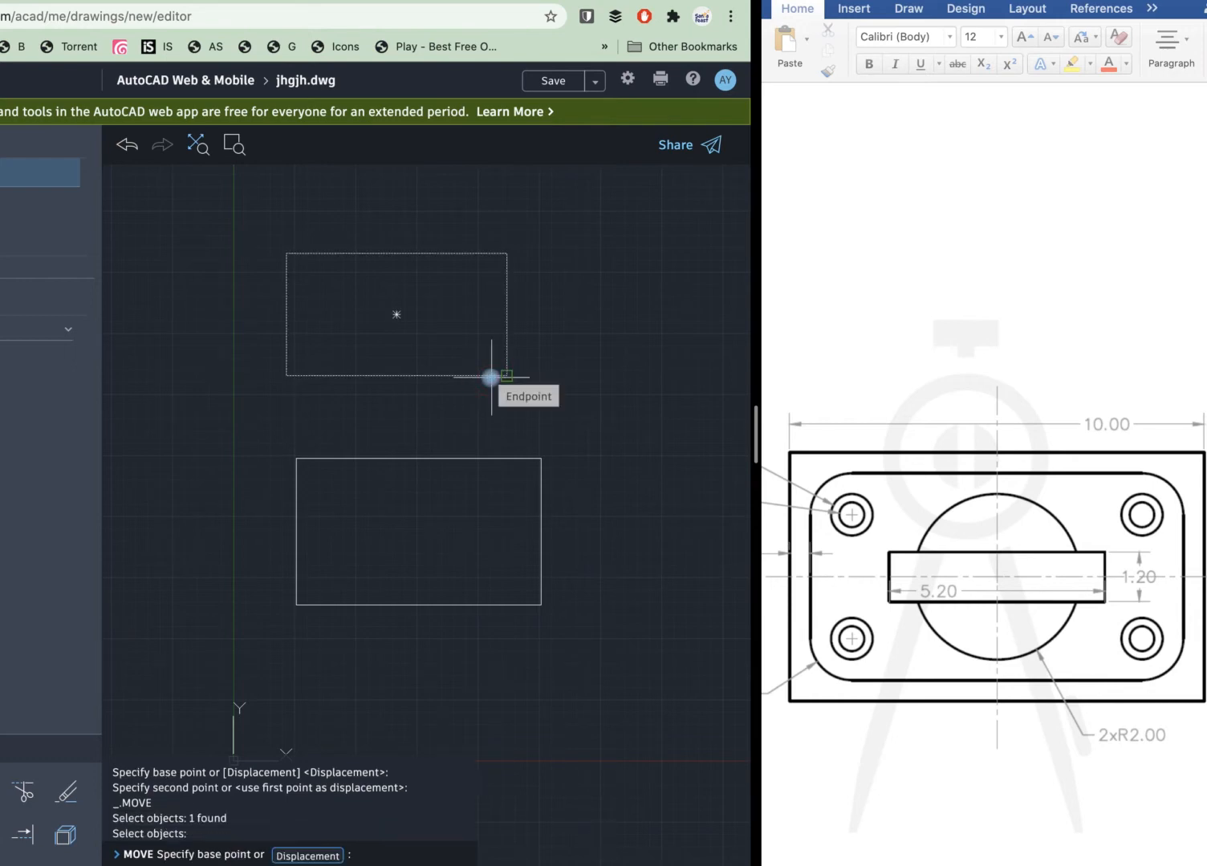
left_click(396, 315)
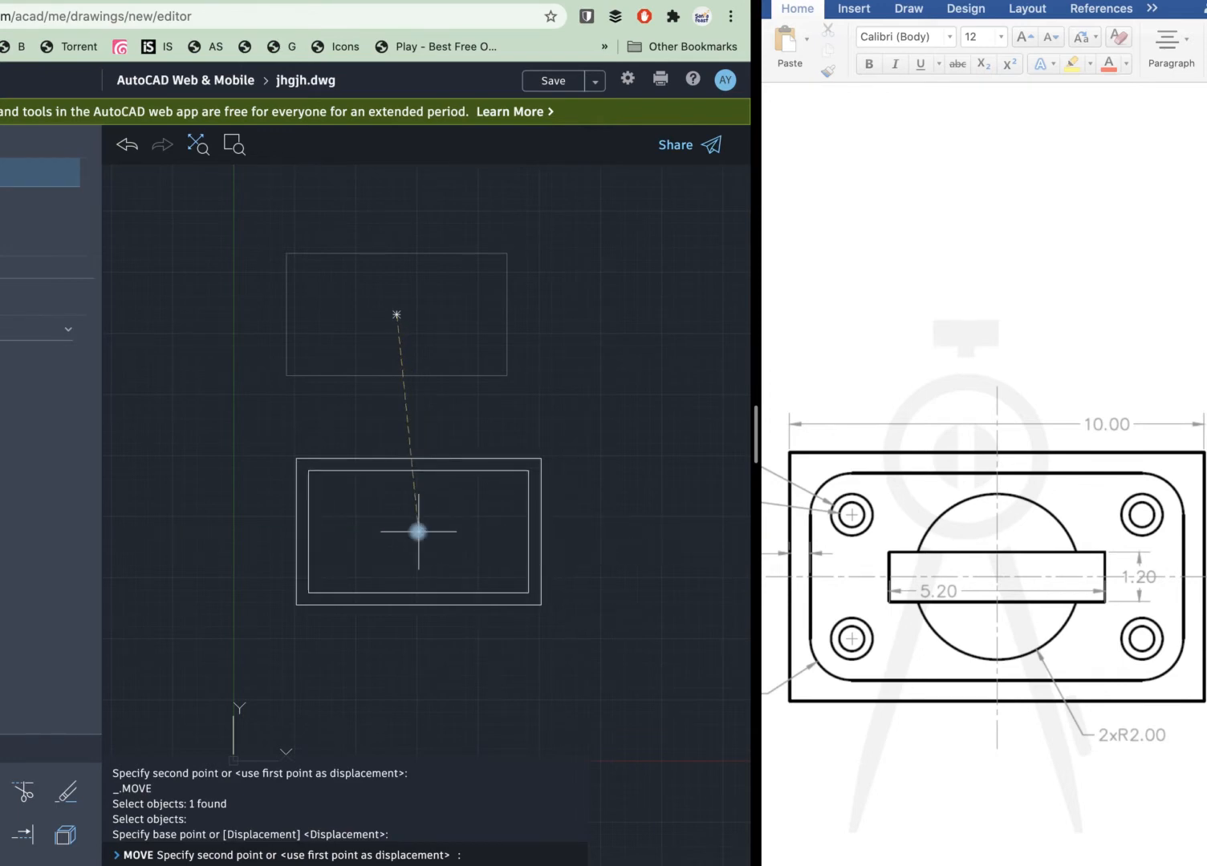
left_click(418, 531)
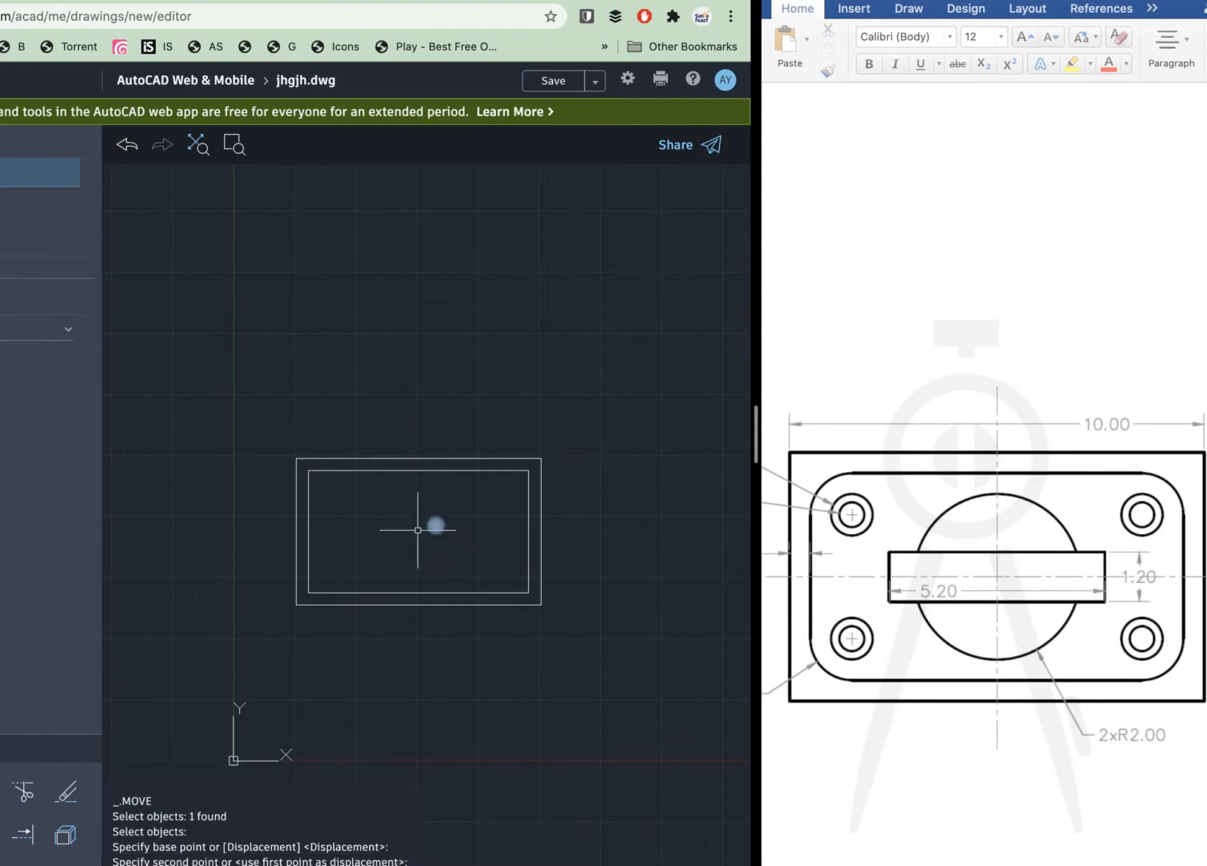
scroll(398, 528, "up", 4)
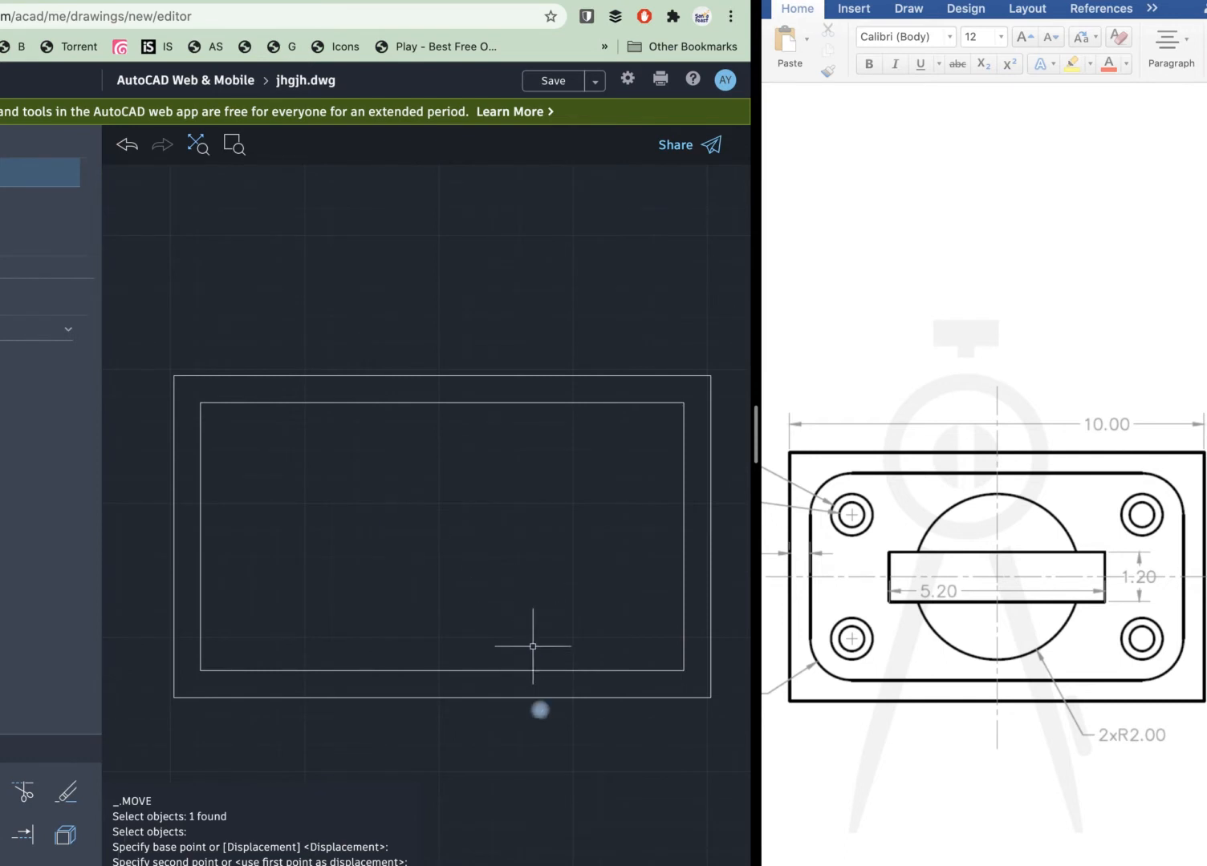
right_click(529, 856, "shift")
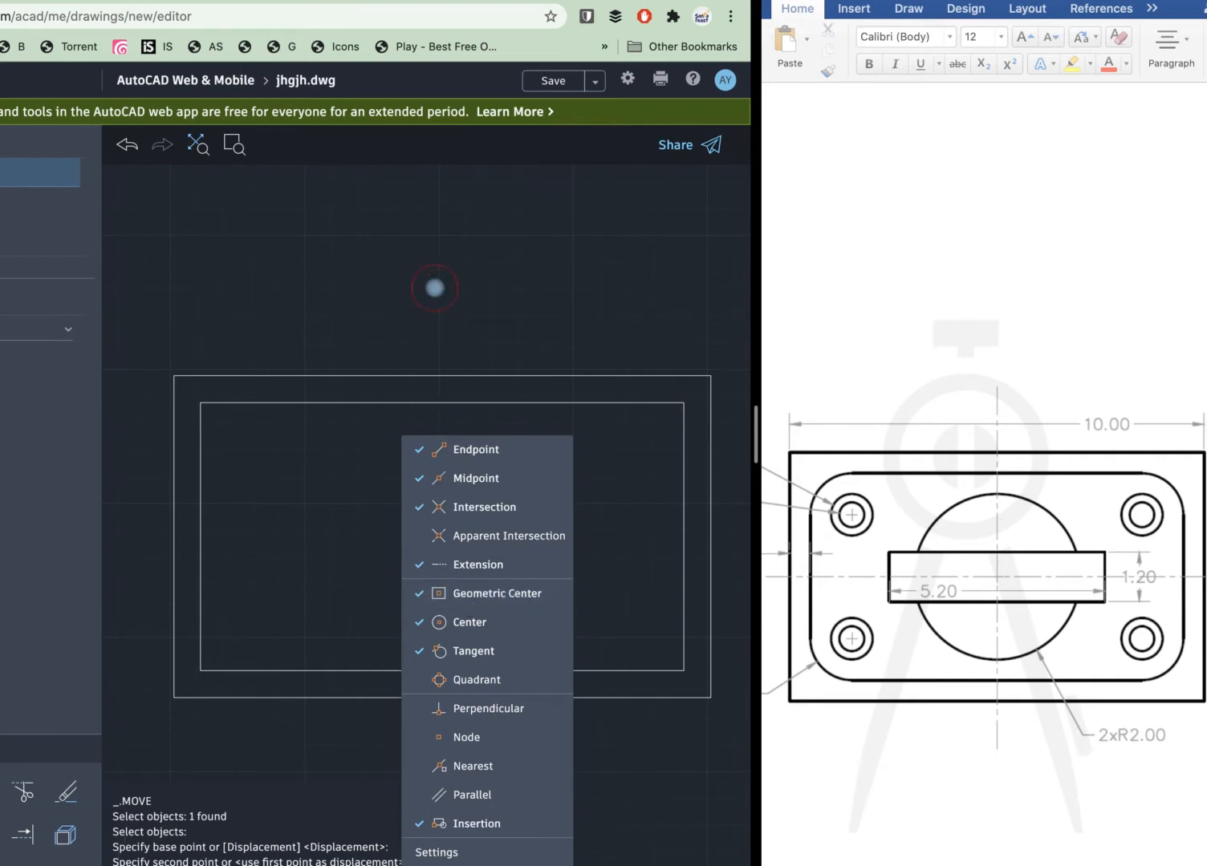
left_click(434, 288)
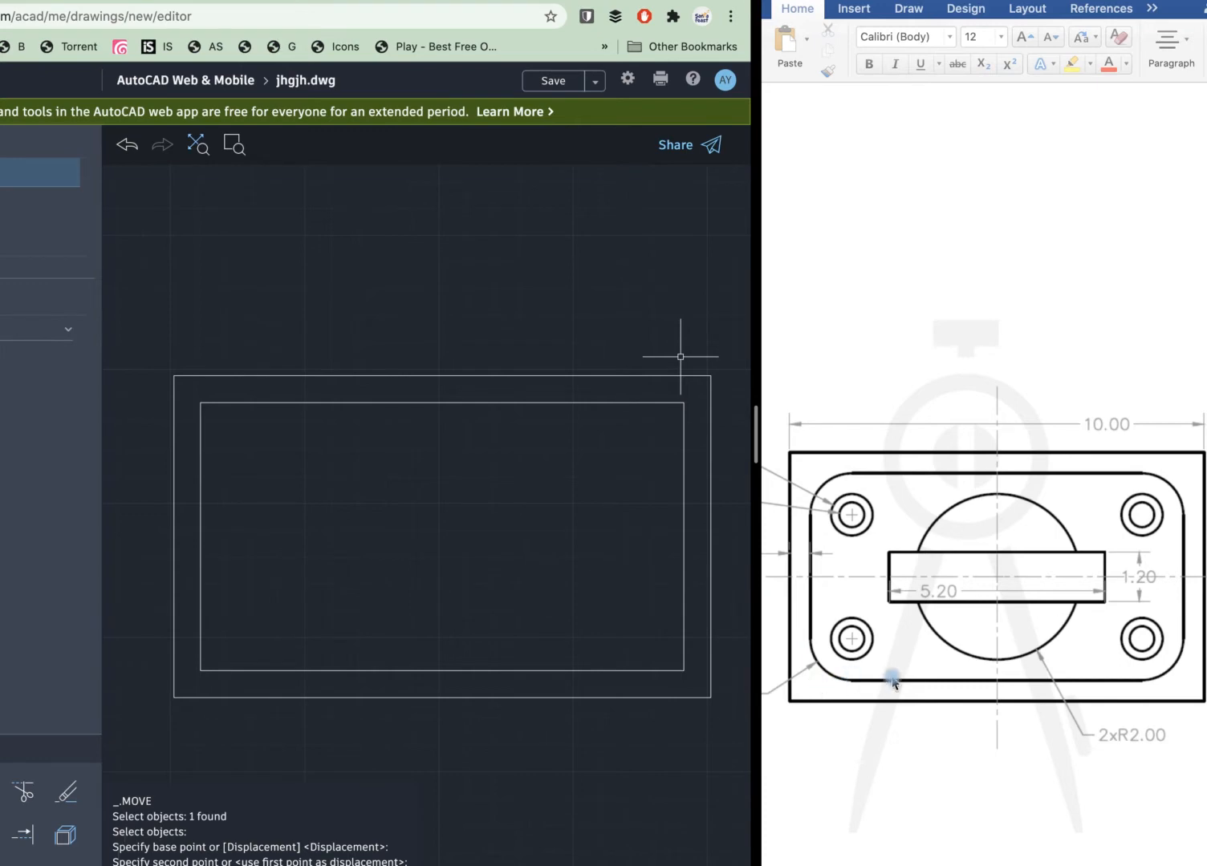
Check the corner radius in the reference drawing and draw a 1 by 1 square inside the inner rectangle's lower-left corner.
scroll(933, 623, "left", 5)
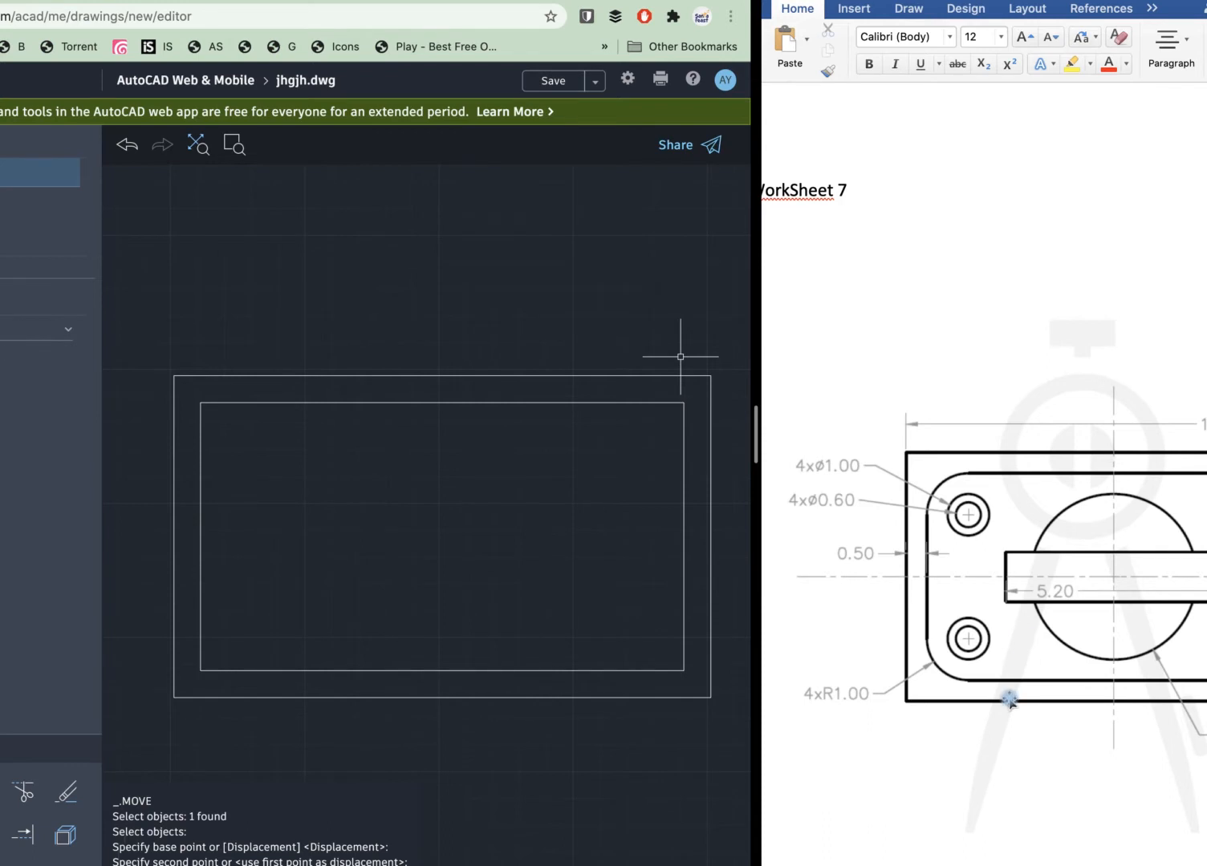
left_click(689, 647)
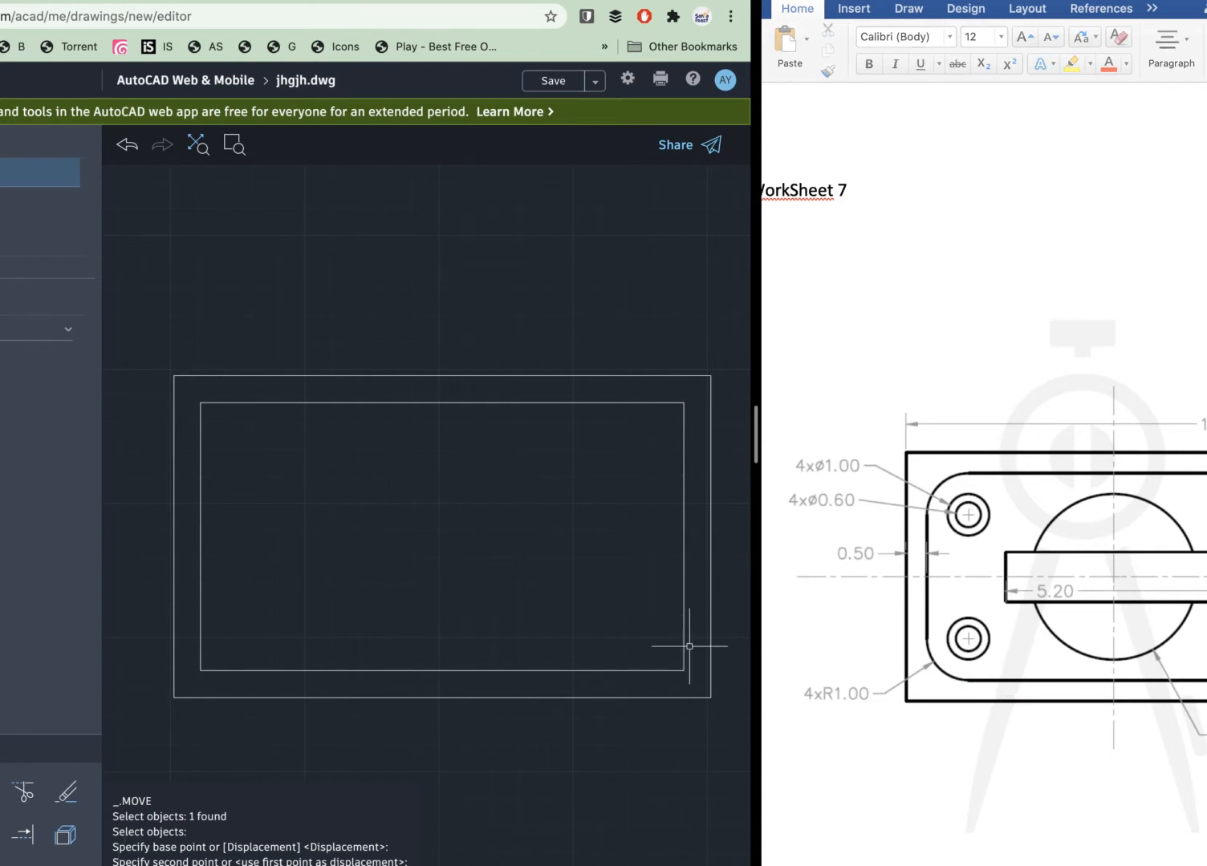
key("Escape")
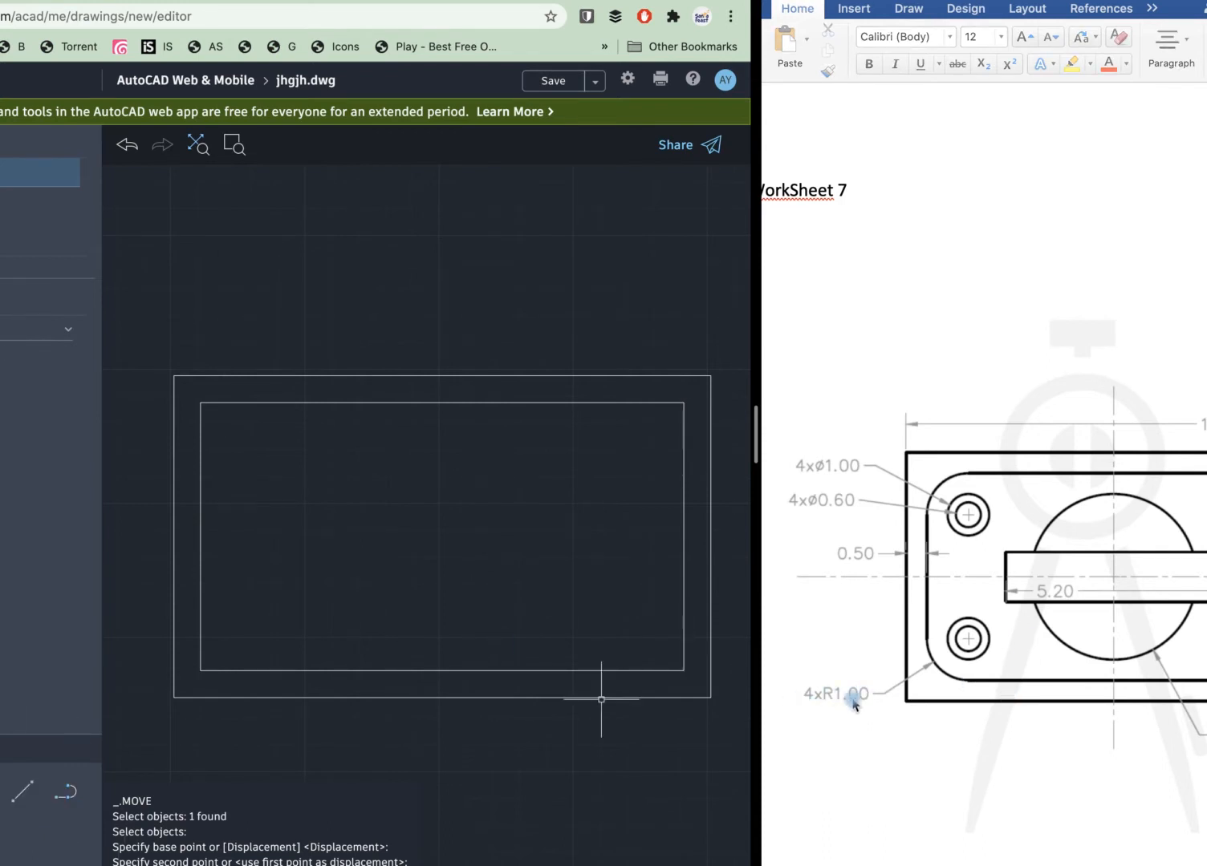
left_click(1, 835)
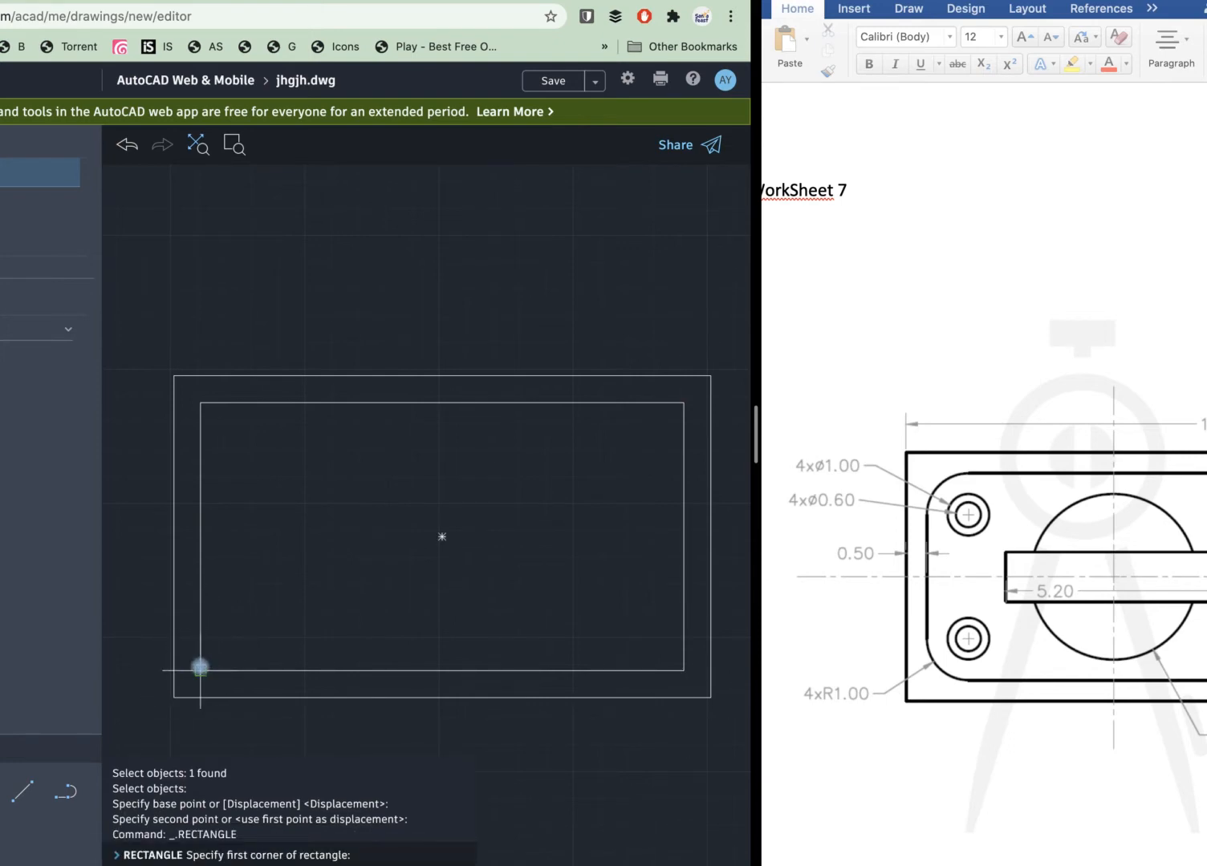
left_click(200, 669)
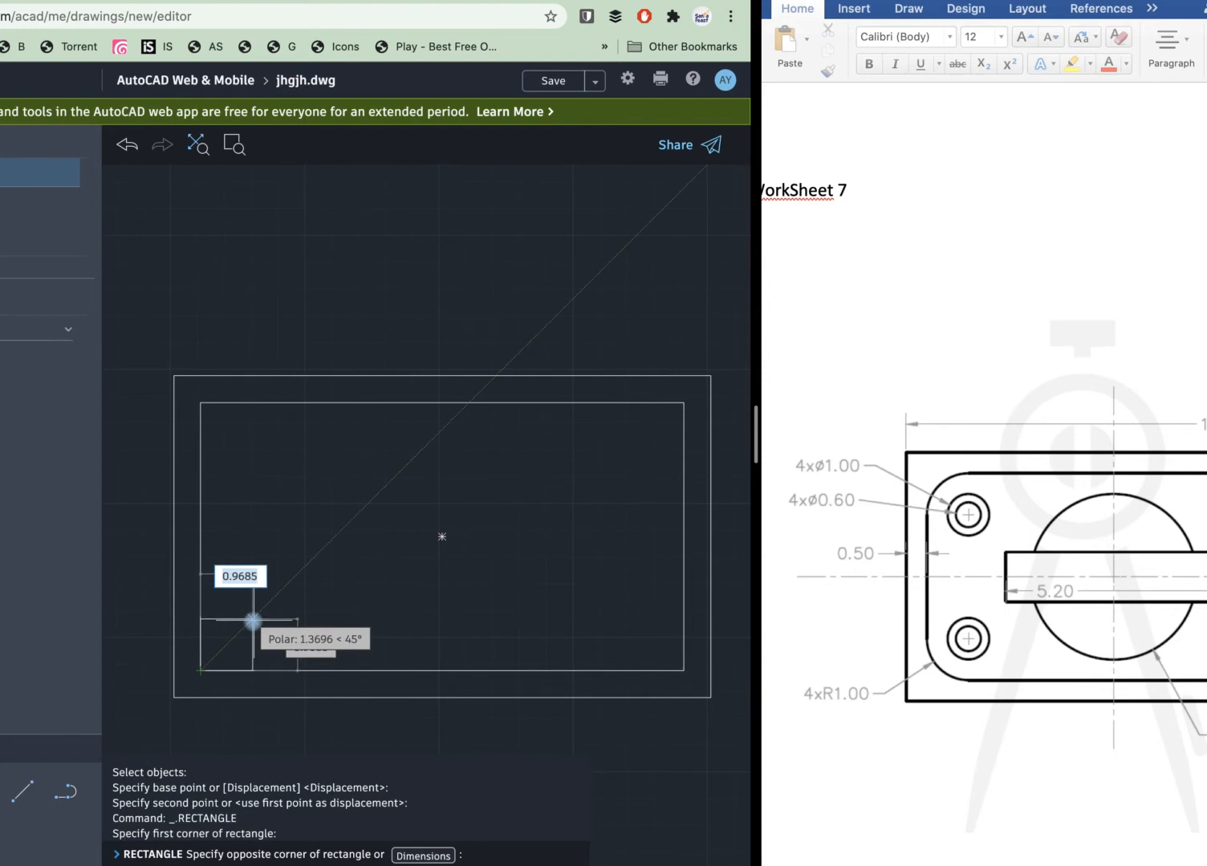
type("1")
key("Tab")
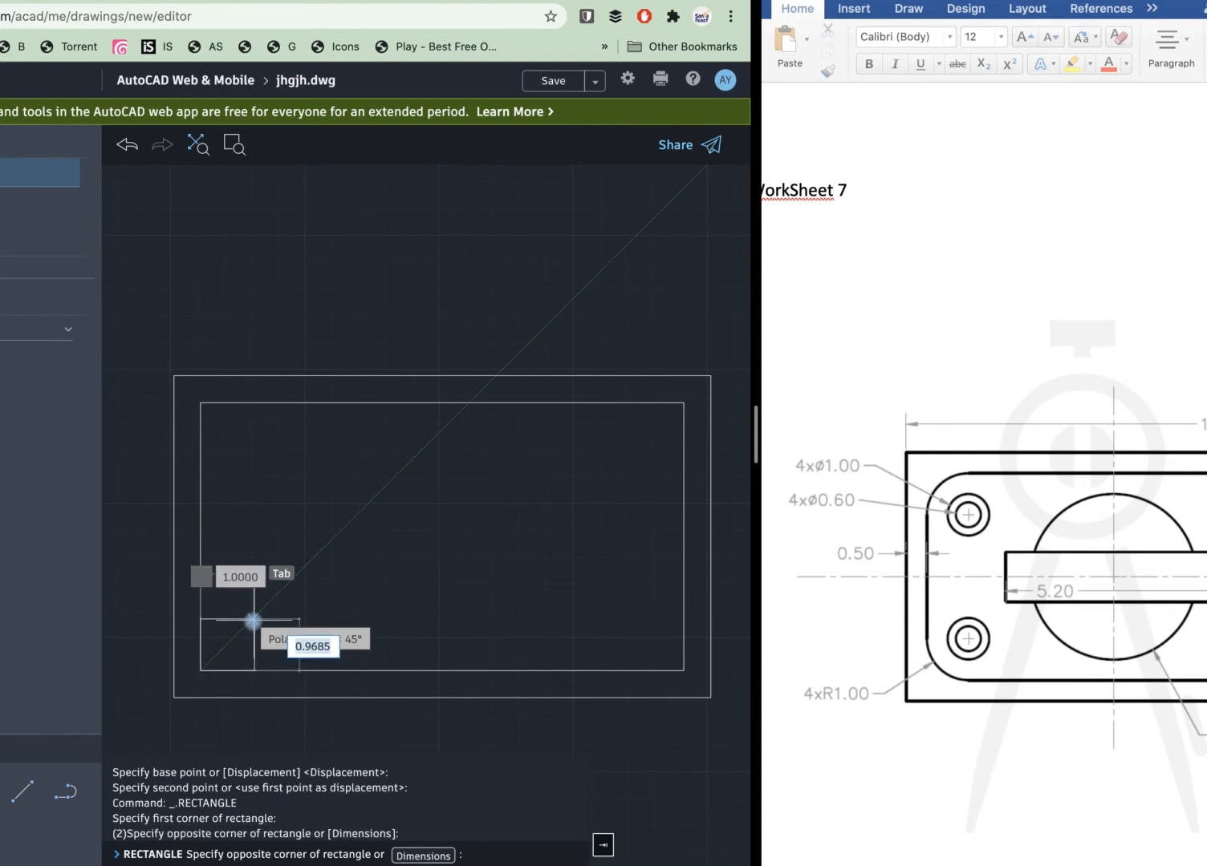
type("1")
key("Return")
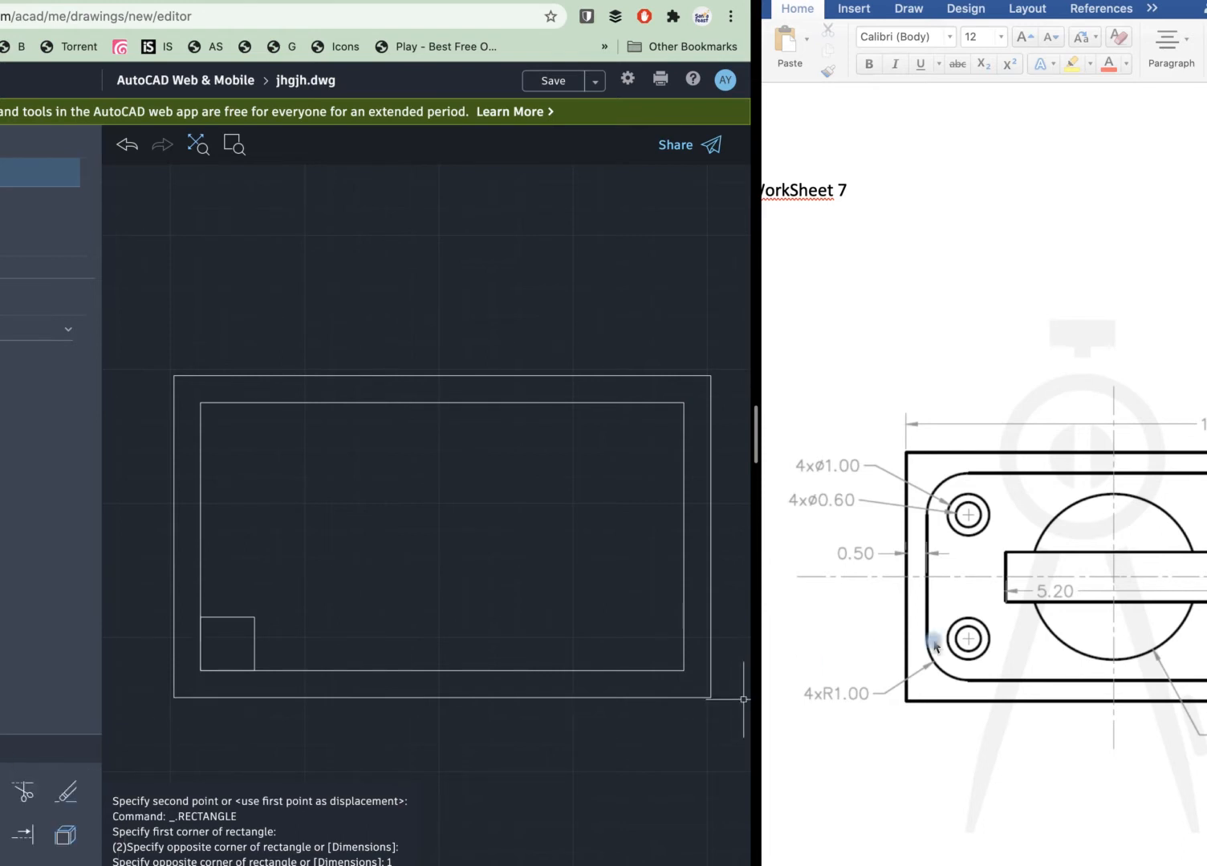
Copy the 1 by 1 square by its upper-left corner to the inner rectangle's upper-left corner.
scroll(935, 642, "down", 1)
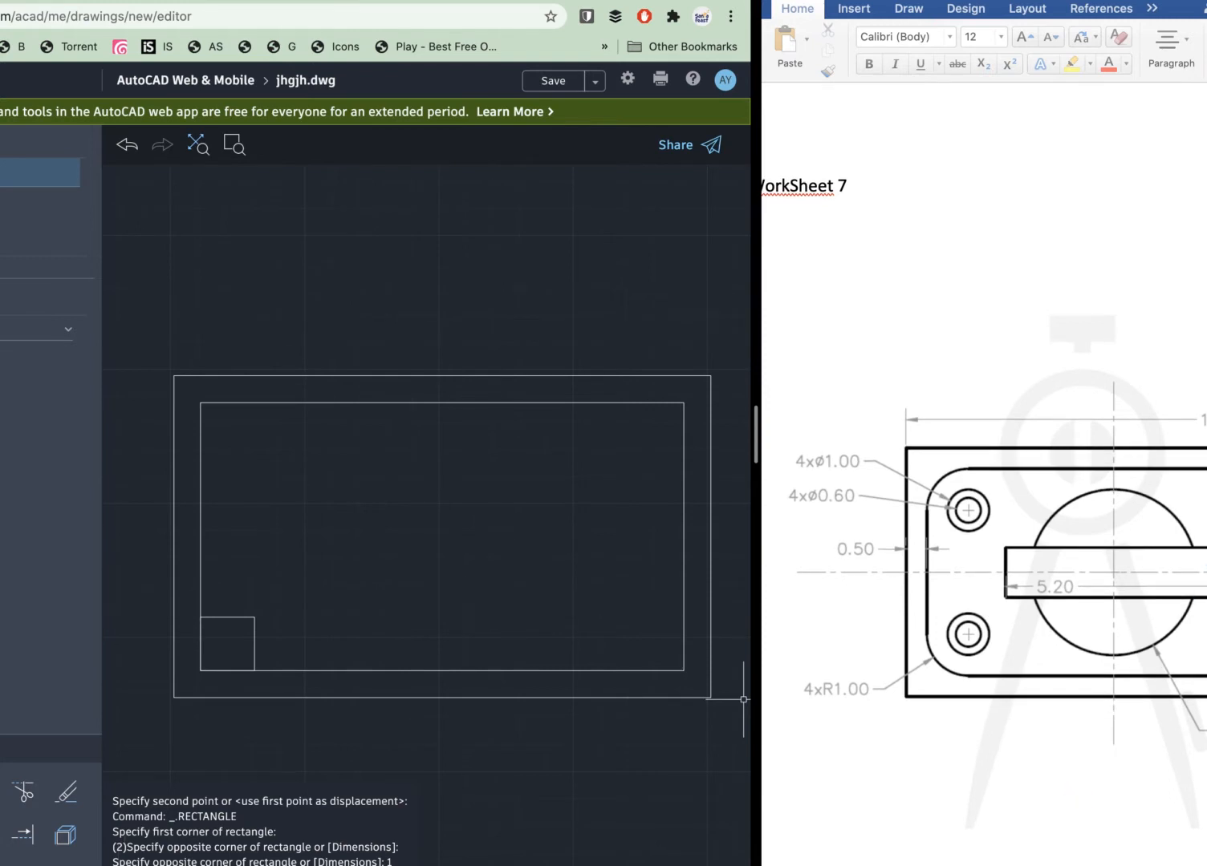
scroll(1080, 829, "right", 3)
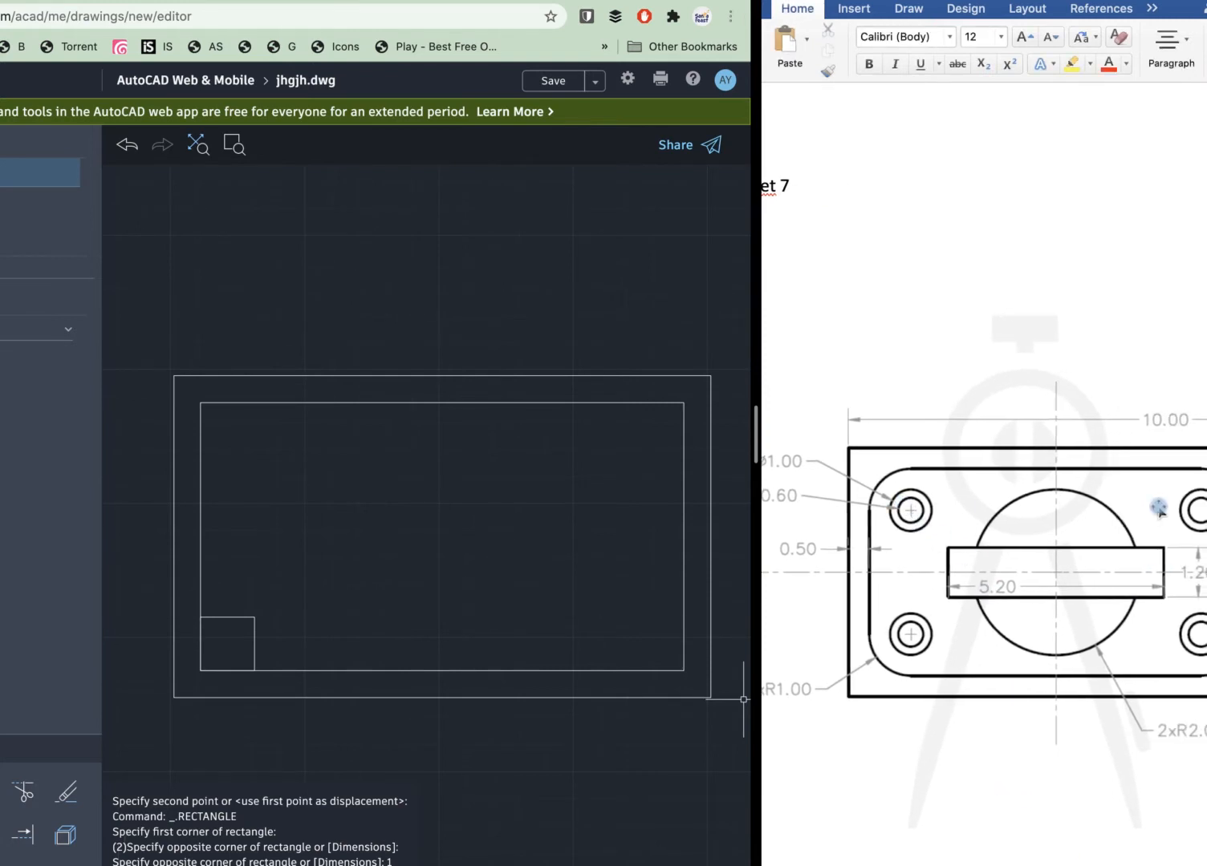
left_click(703, 574)
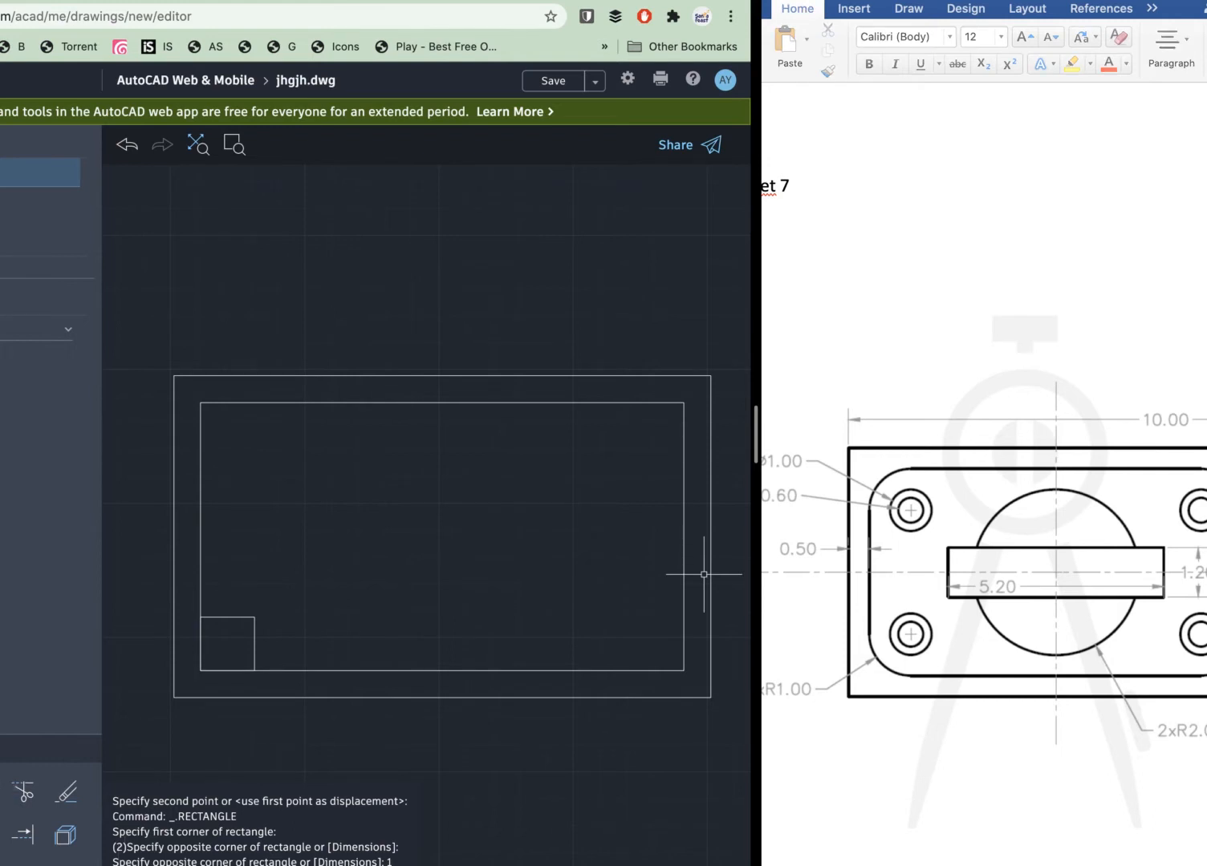
type("co")
key("Return")
left_click(225, 620)
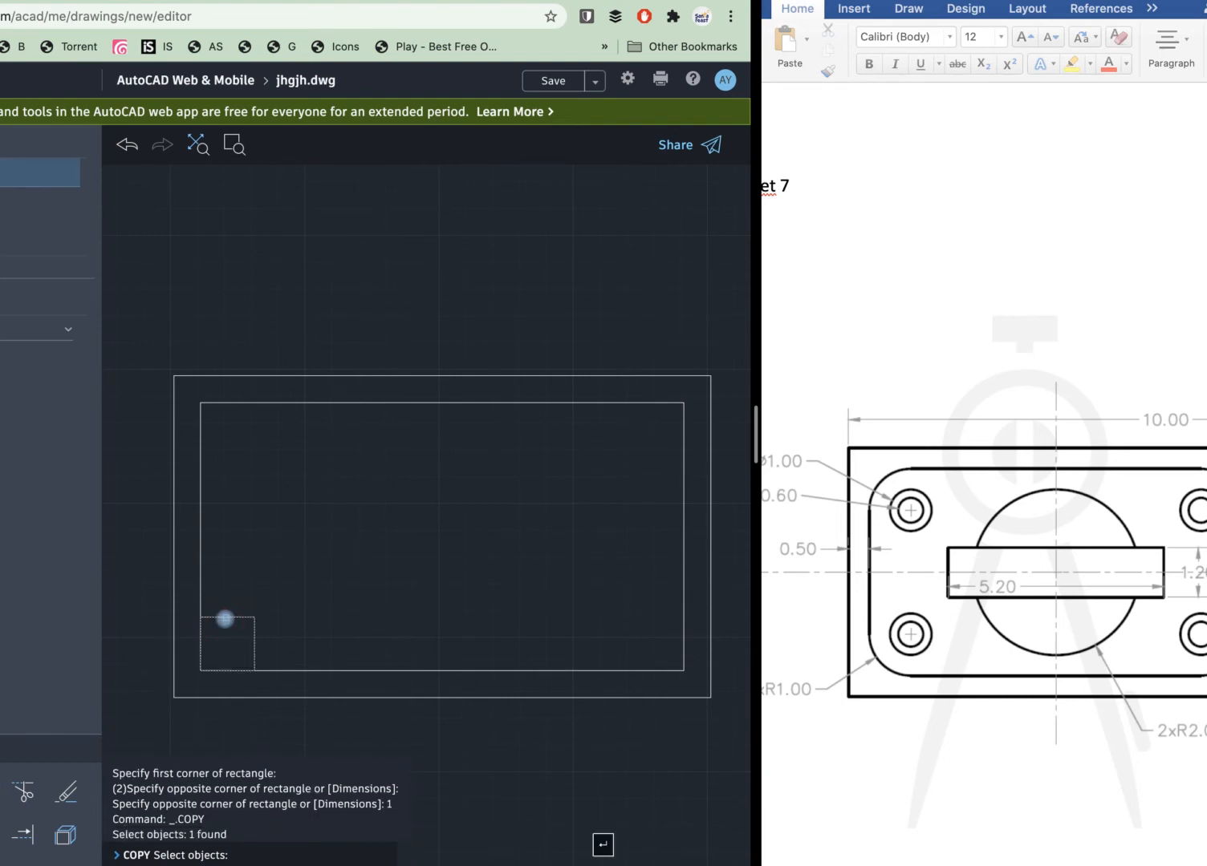
key("Return")
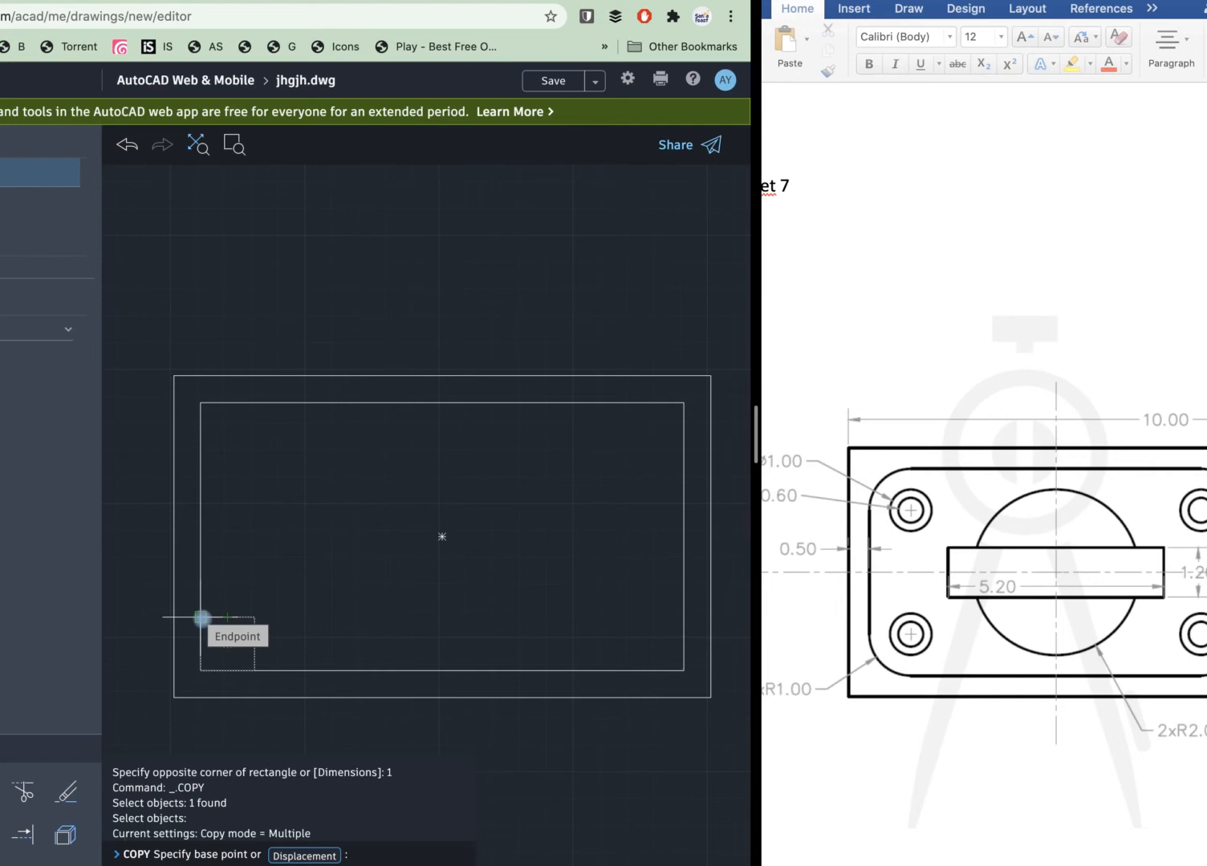
left_click(202, 618)
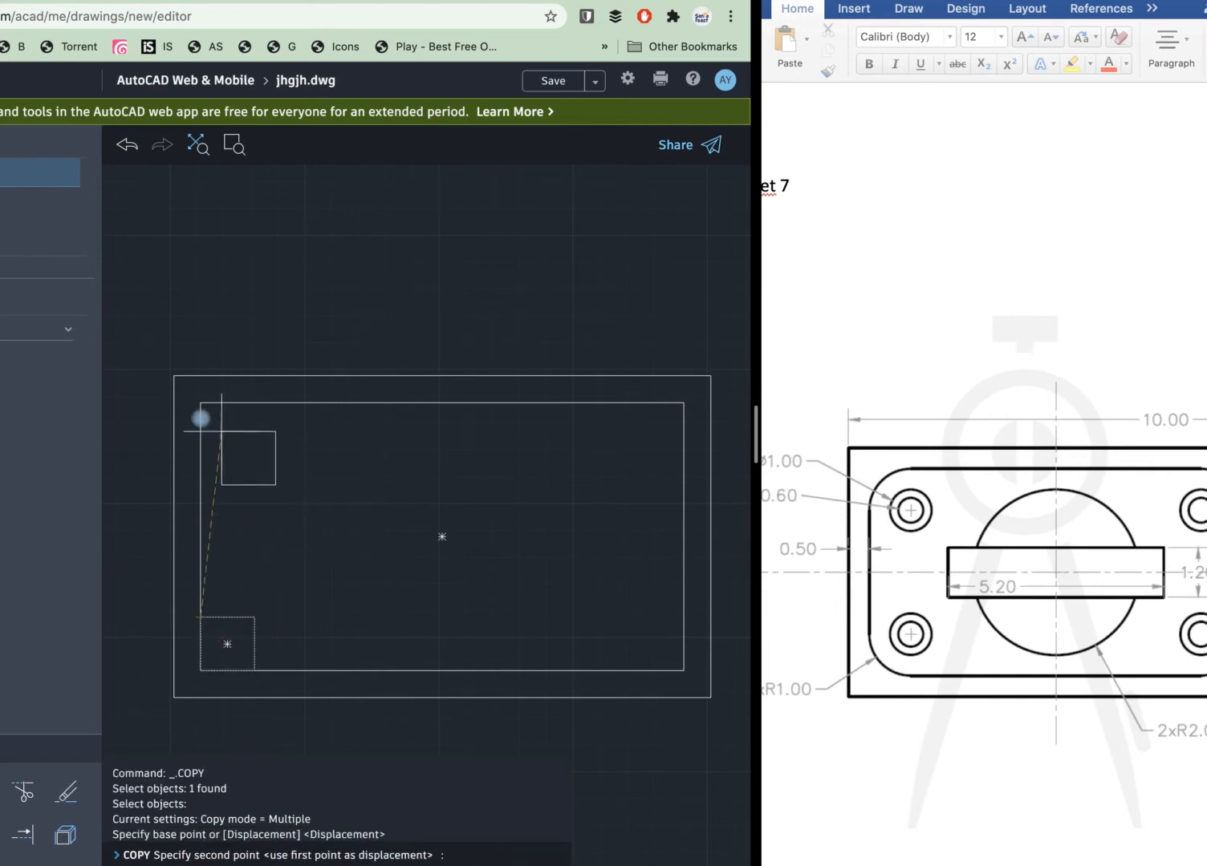
left_click(203, 403)
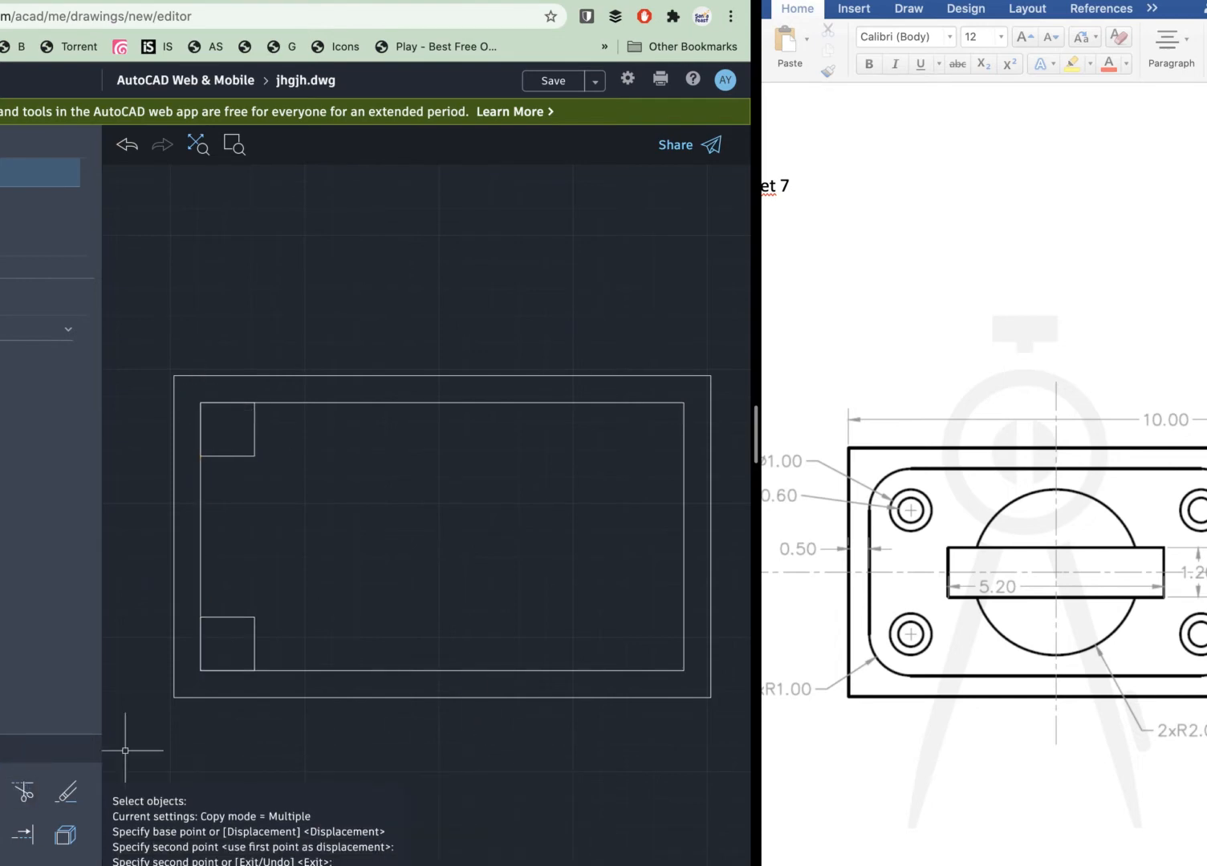
key("Return")
Copy the lower-left square by its lower-right corner to the inner rectangle's lower-right corner.
key("Return")
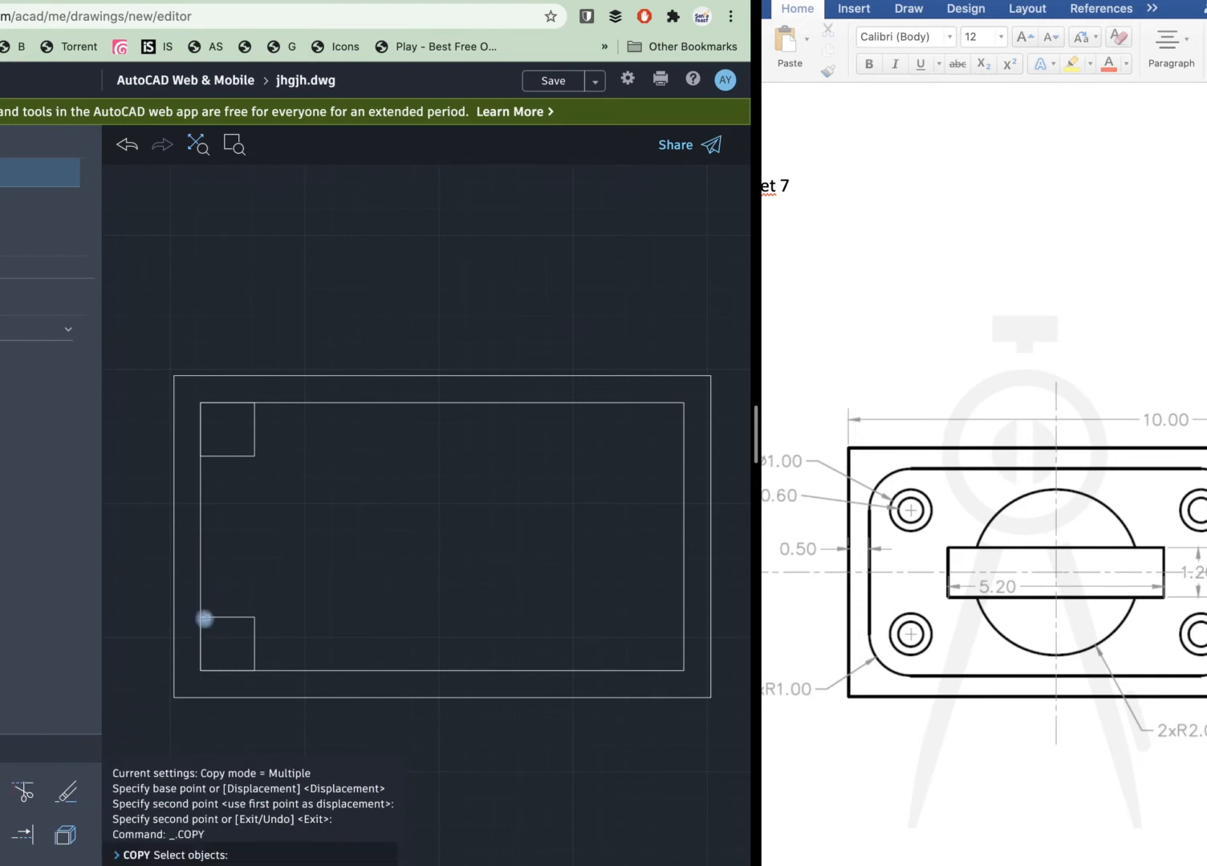
left_click(212, 618)
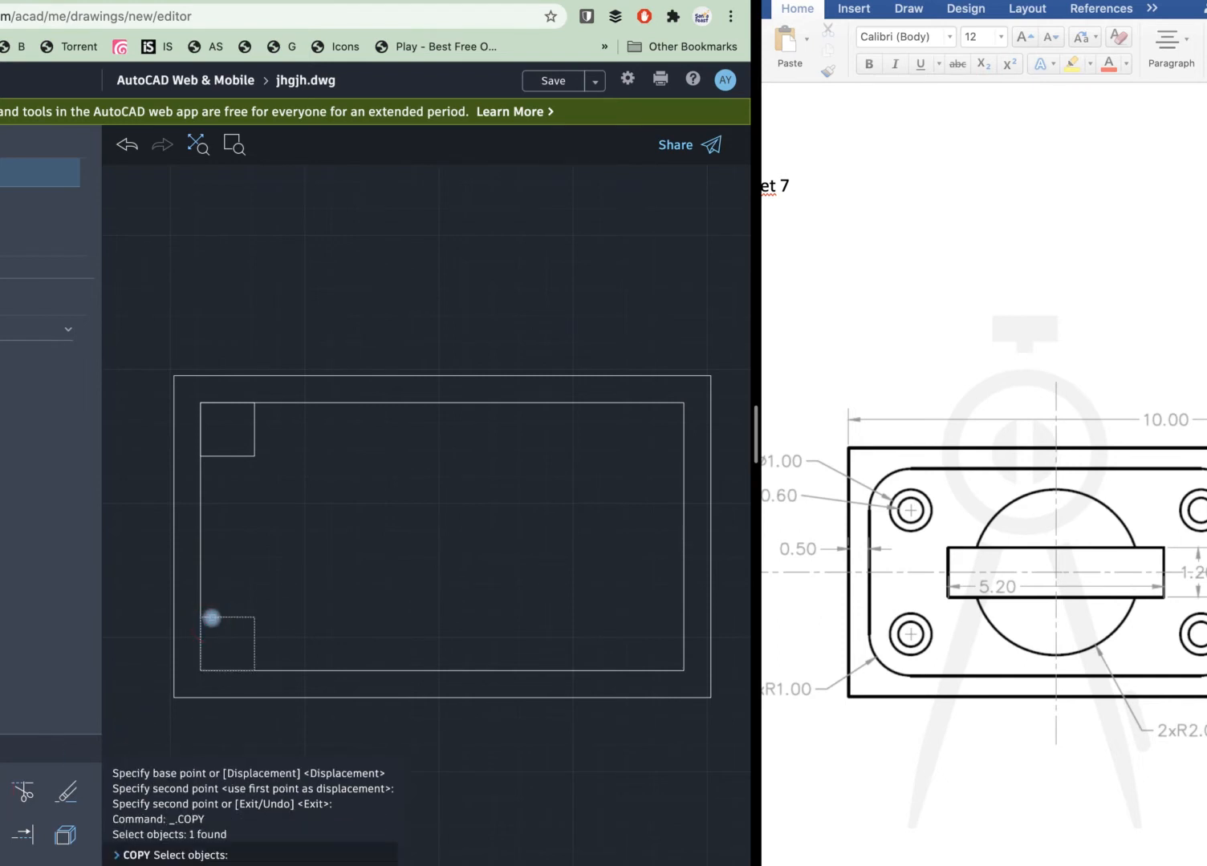
key("Return")
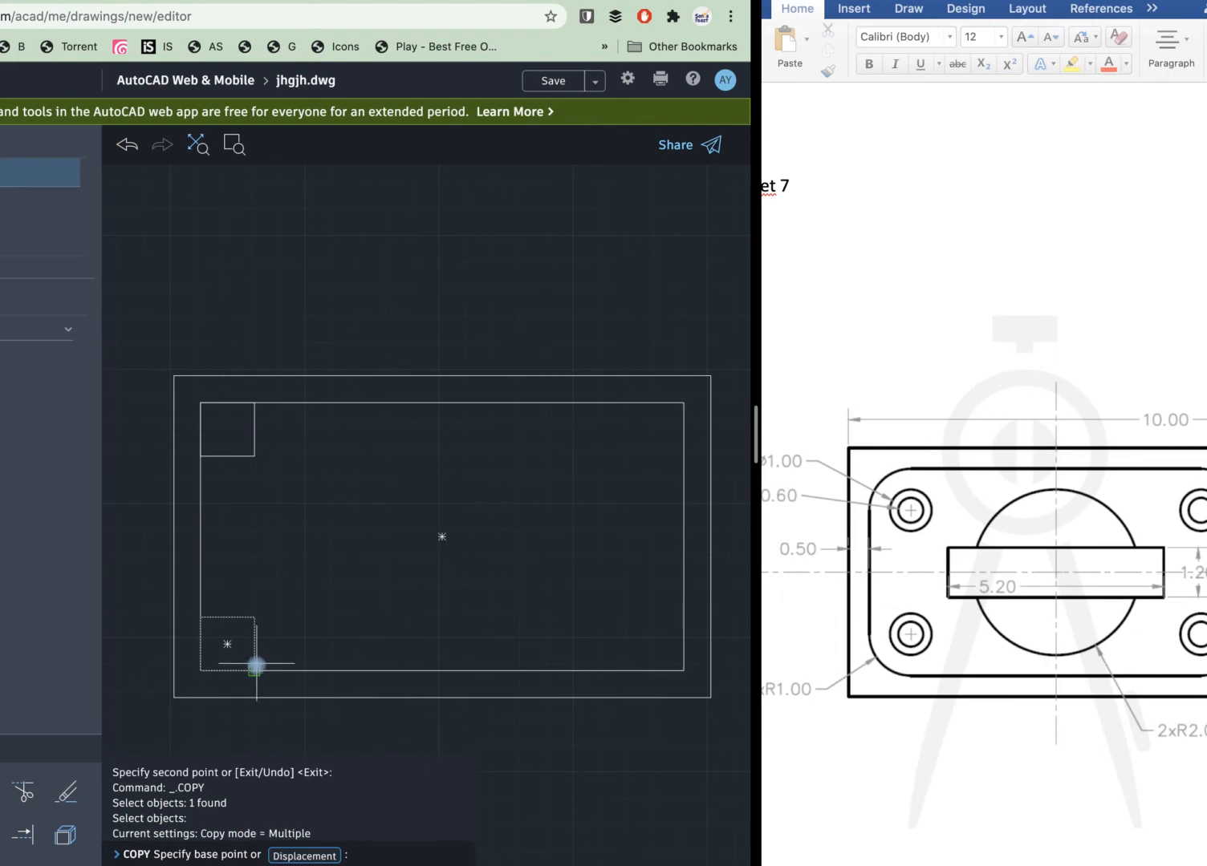
left_click(255, 671)
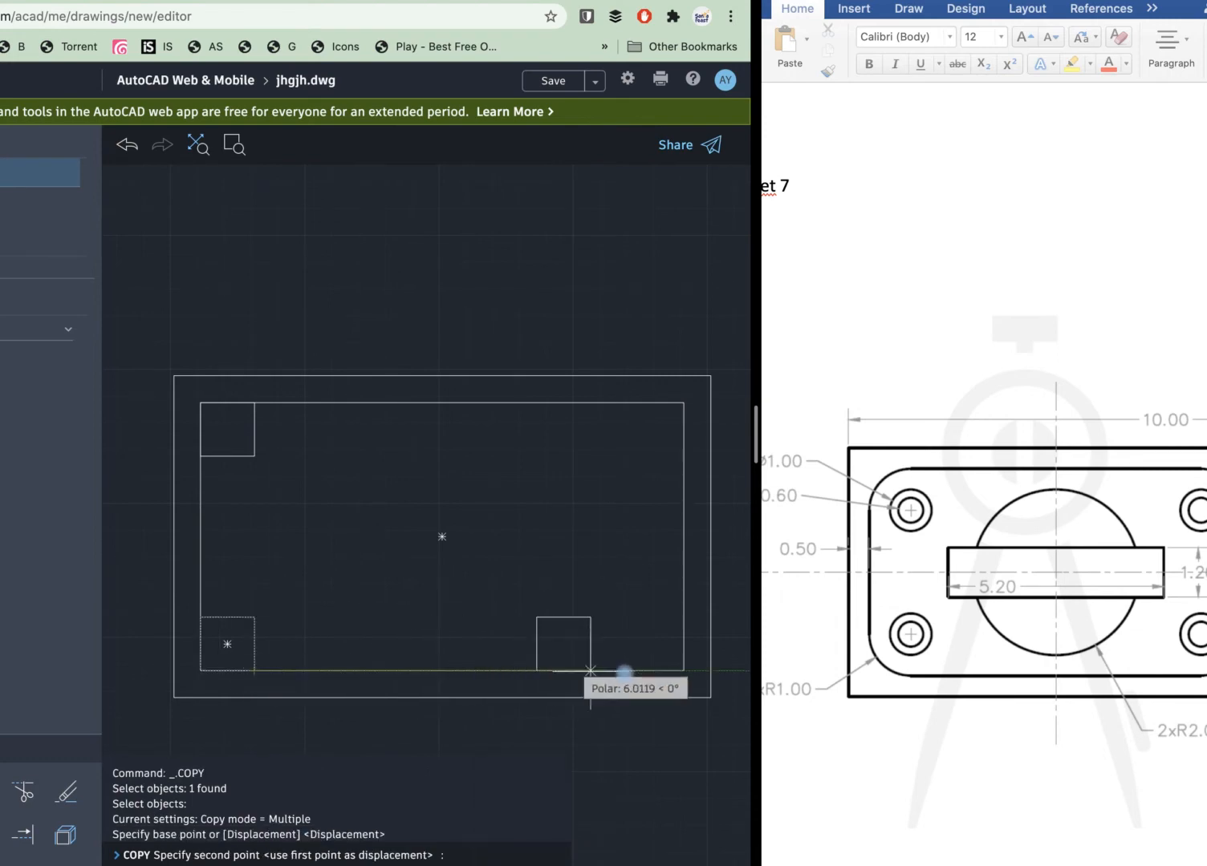
left_click(684, 671)
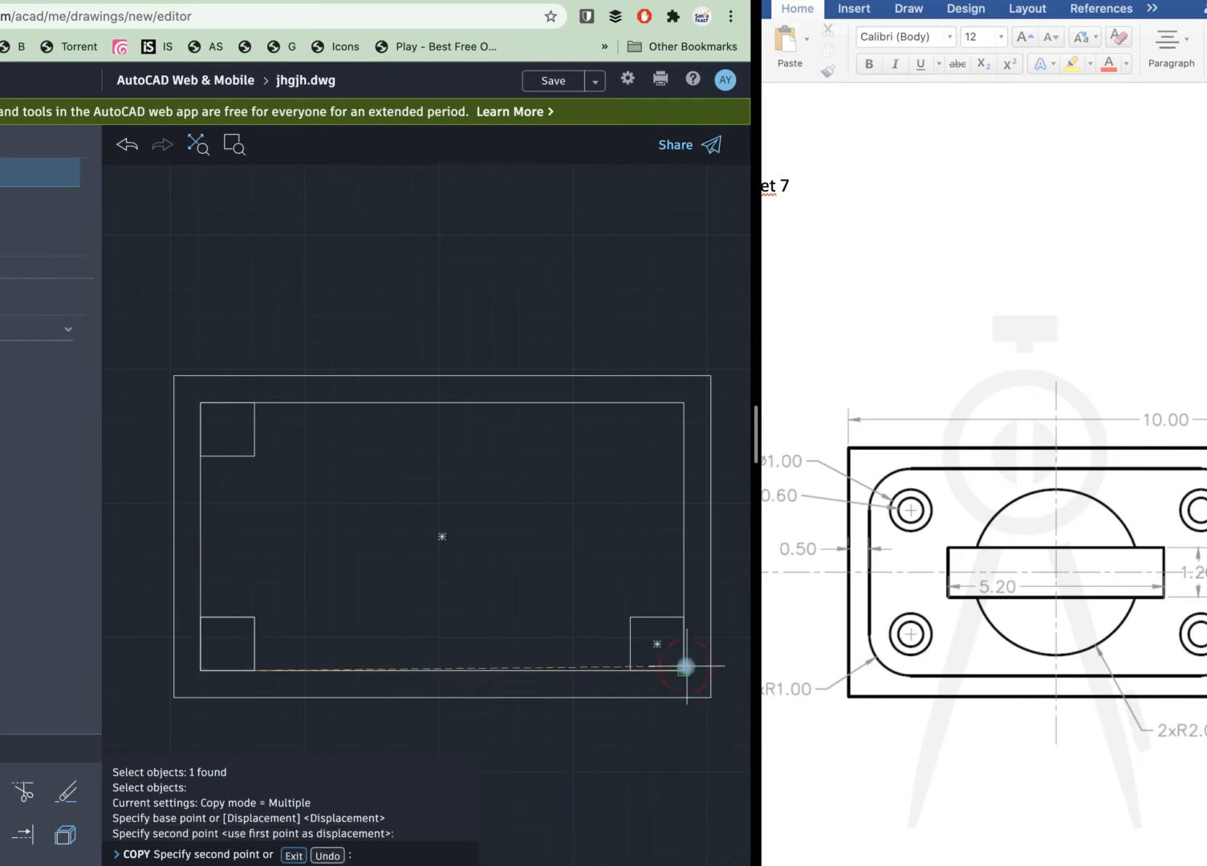
key("Return")
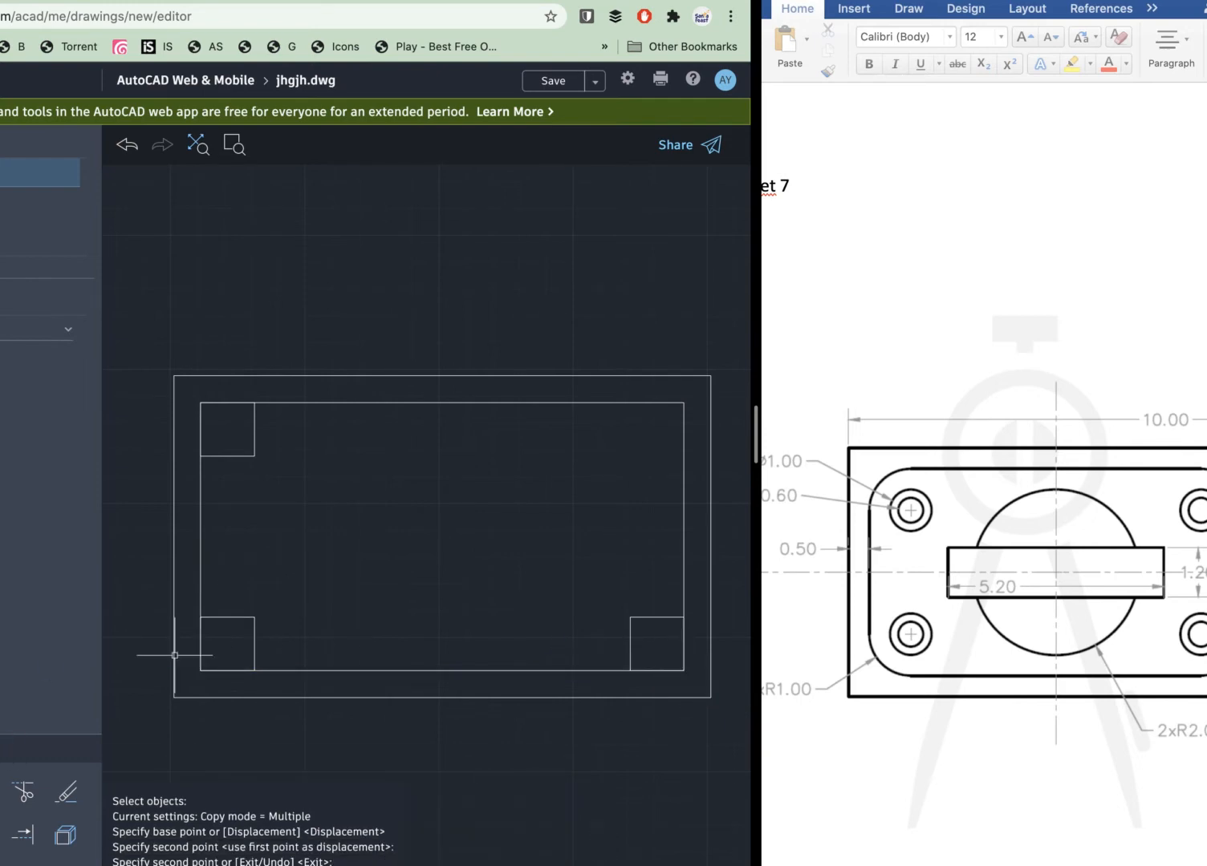
Copy the lower-left square by its upper-right corner to the inner rectangle's upper-right corner.
key("Return")
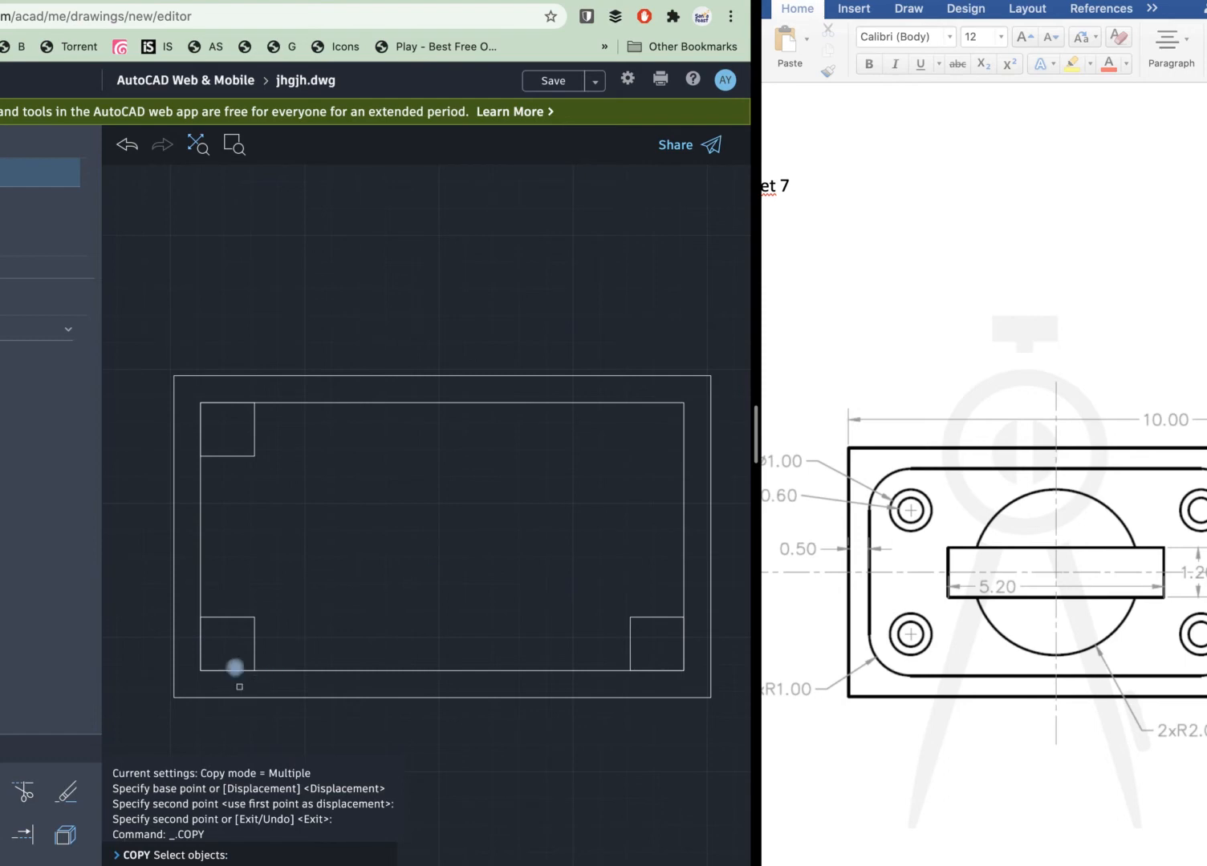
left_click(248, 619)
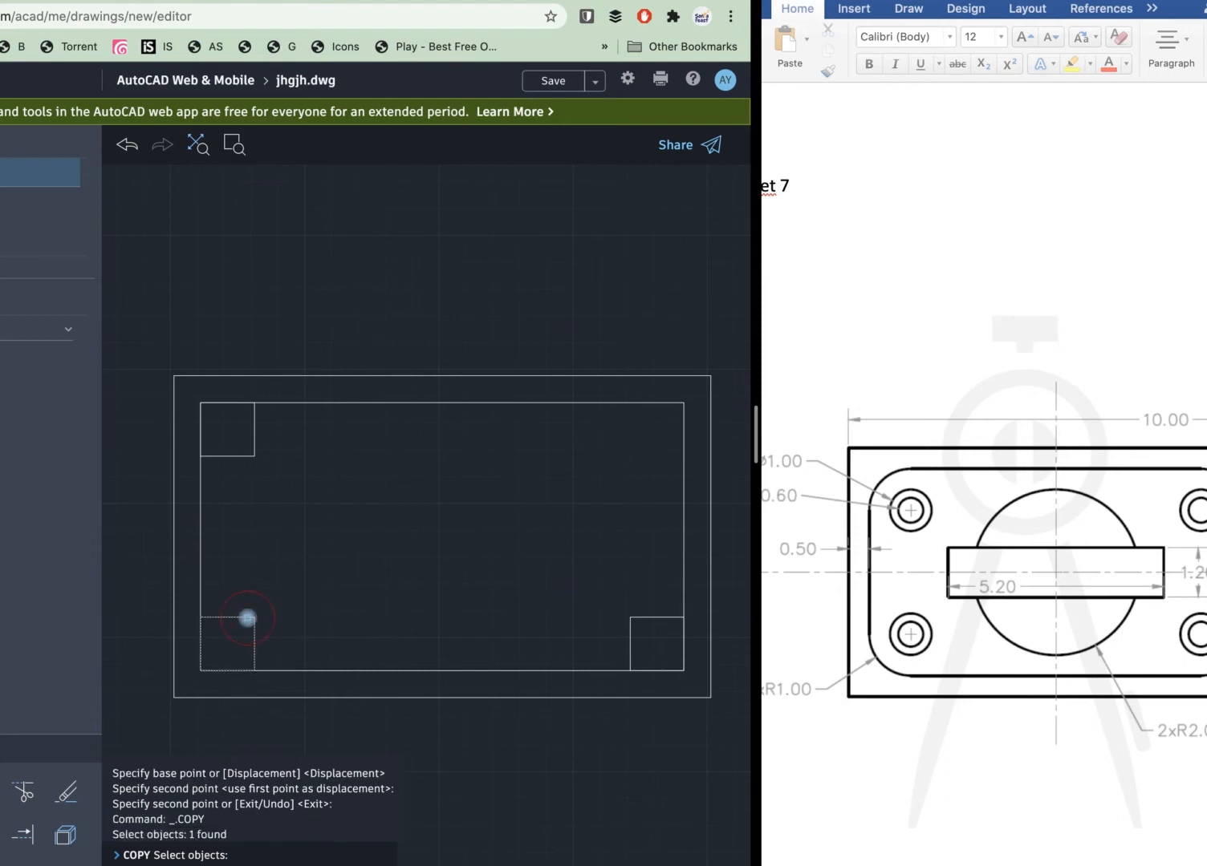
key("Return")
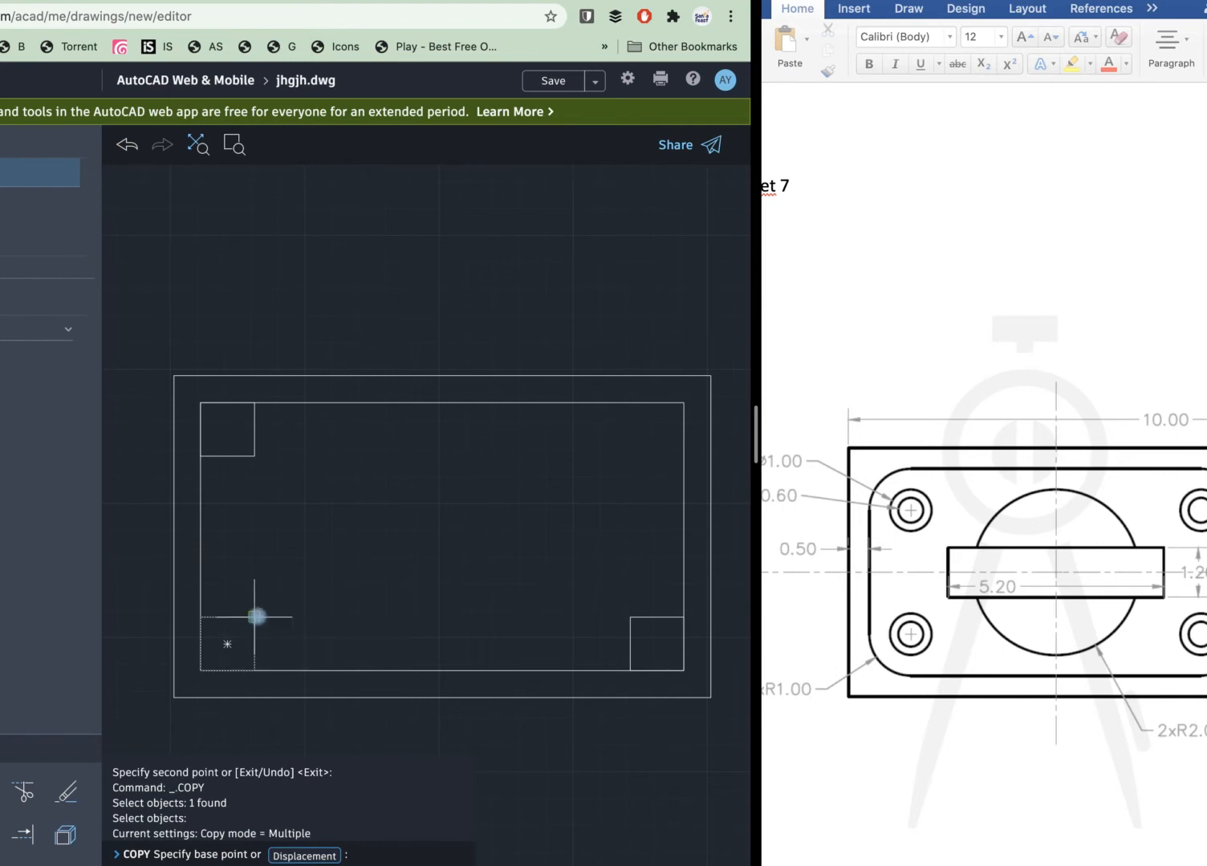
left_click(255, 616)
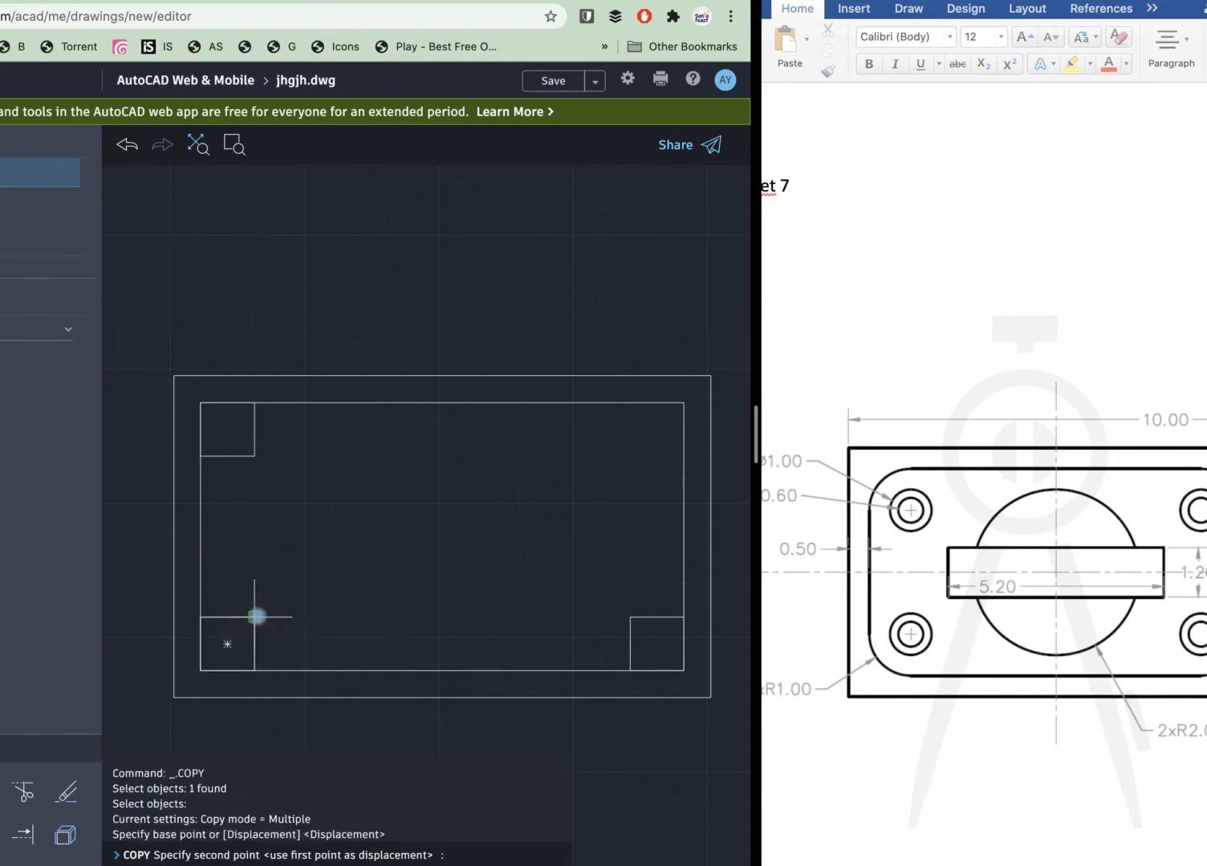
left_click(681, 406)
key("Return")
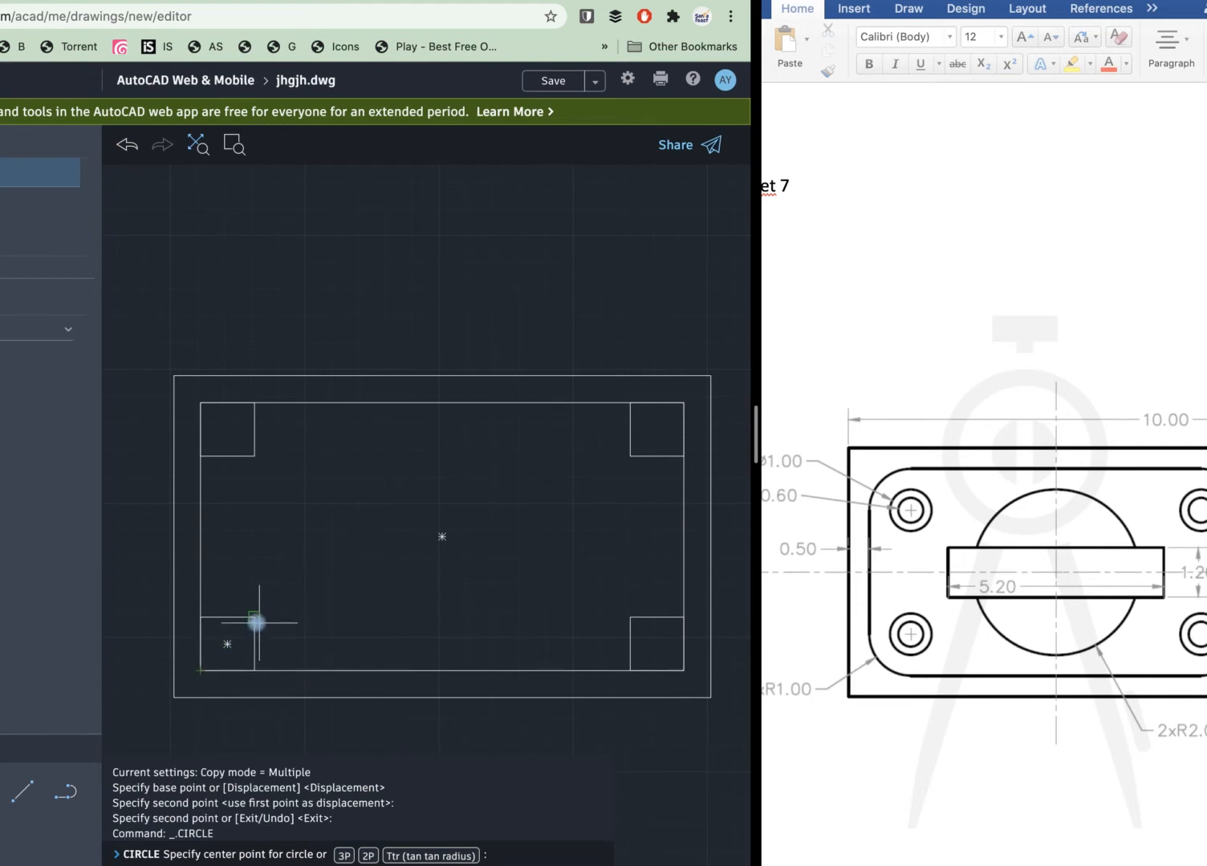
Draw a circle of radius 1 centered on the upper-right corner of the lower-left square.
left_click(254, 617)
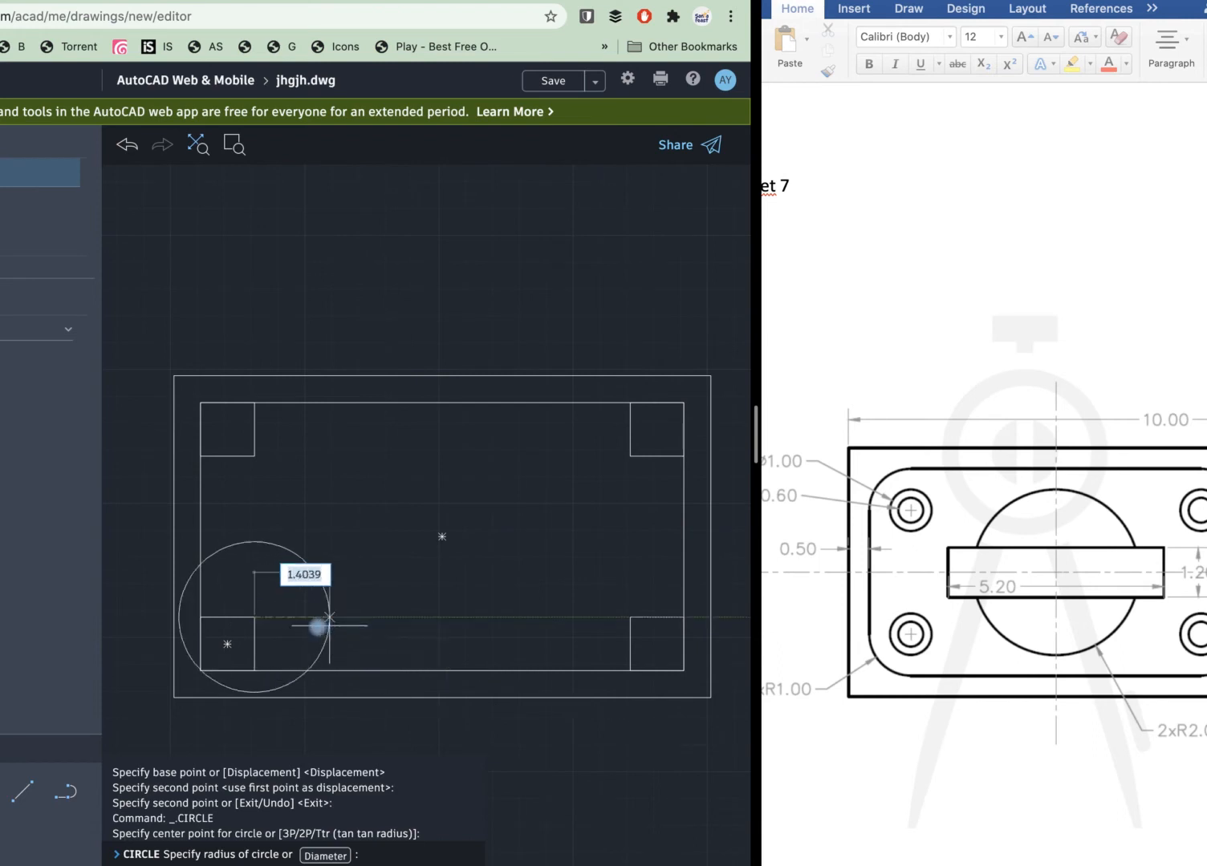
type("1")
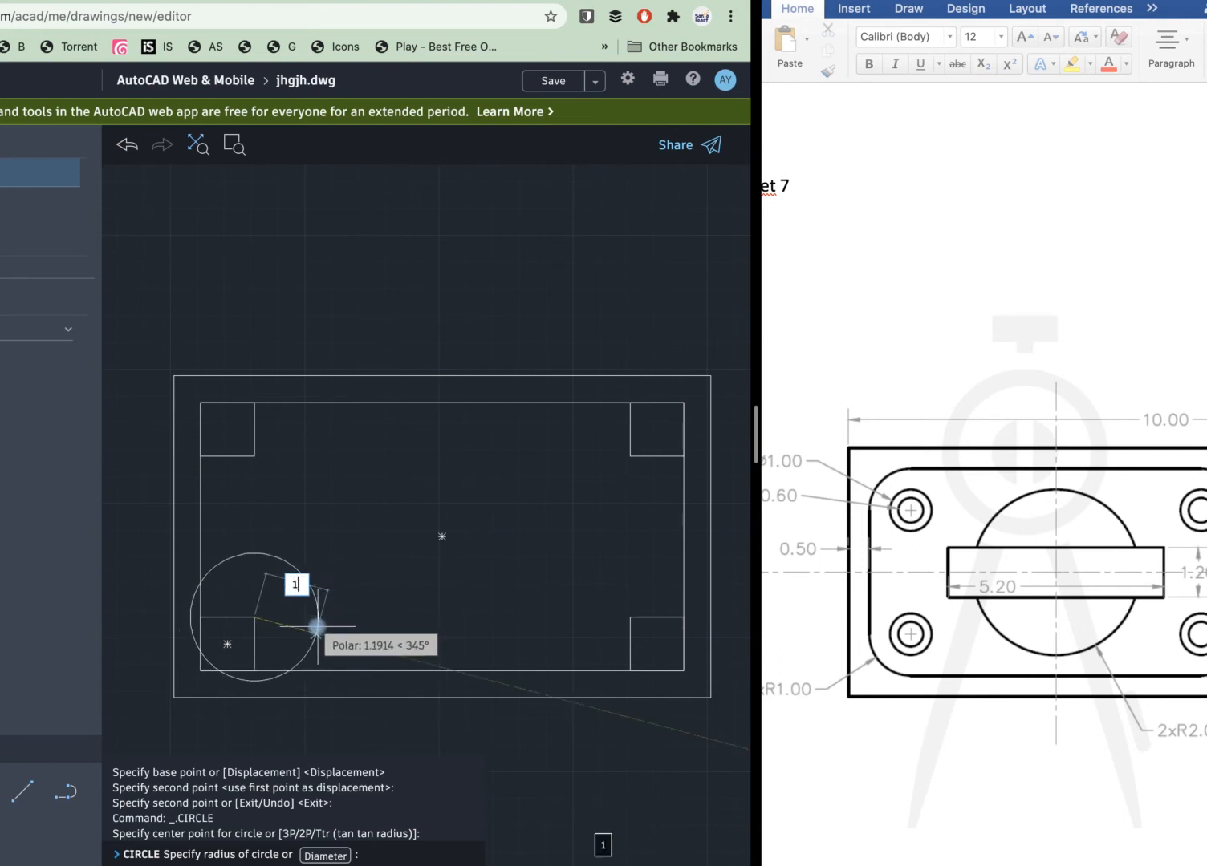
key("Return")
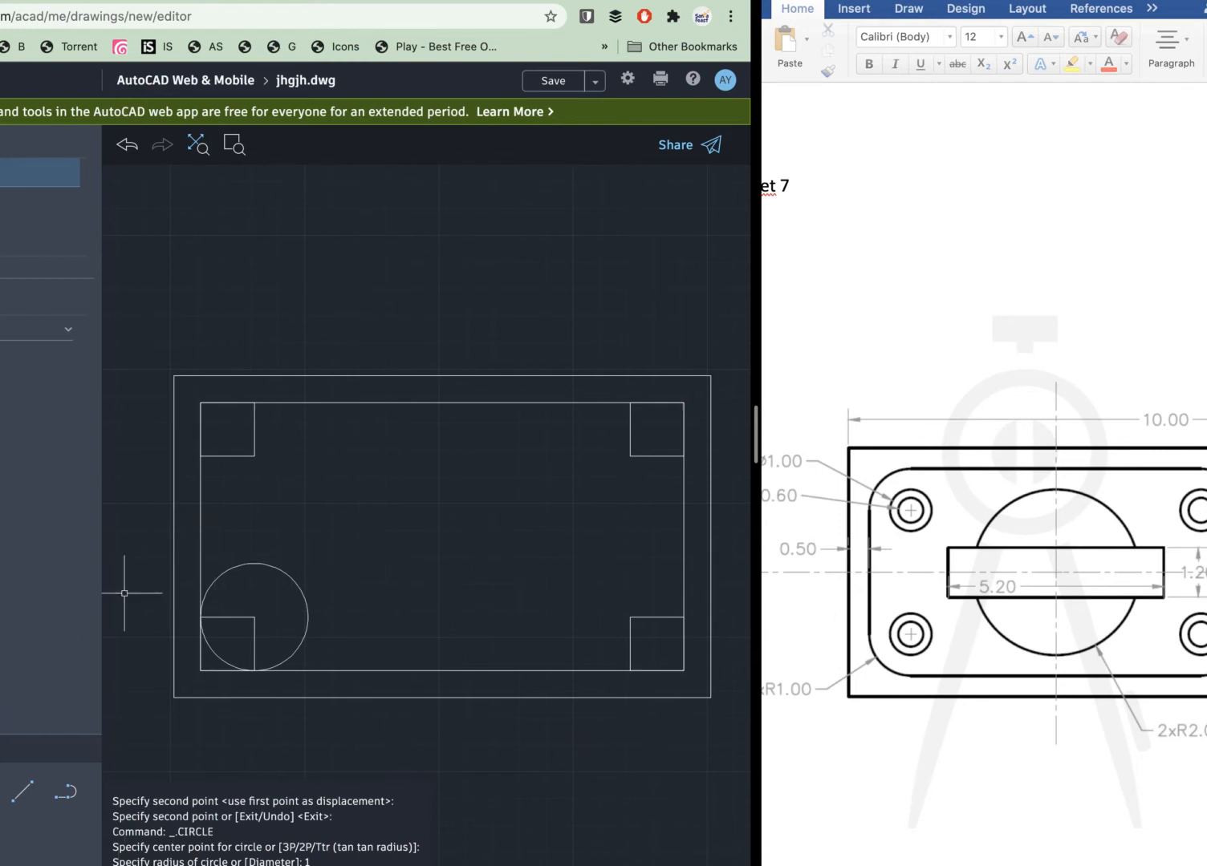
Copy the radius 1 circle by its center to the inward-facing corners of the other three squares.
left_click(2, 747)
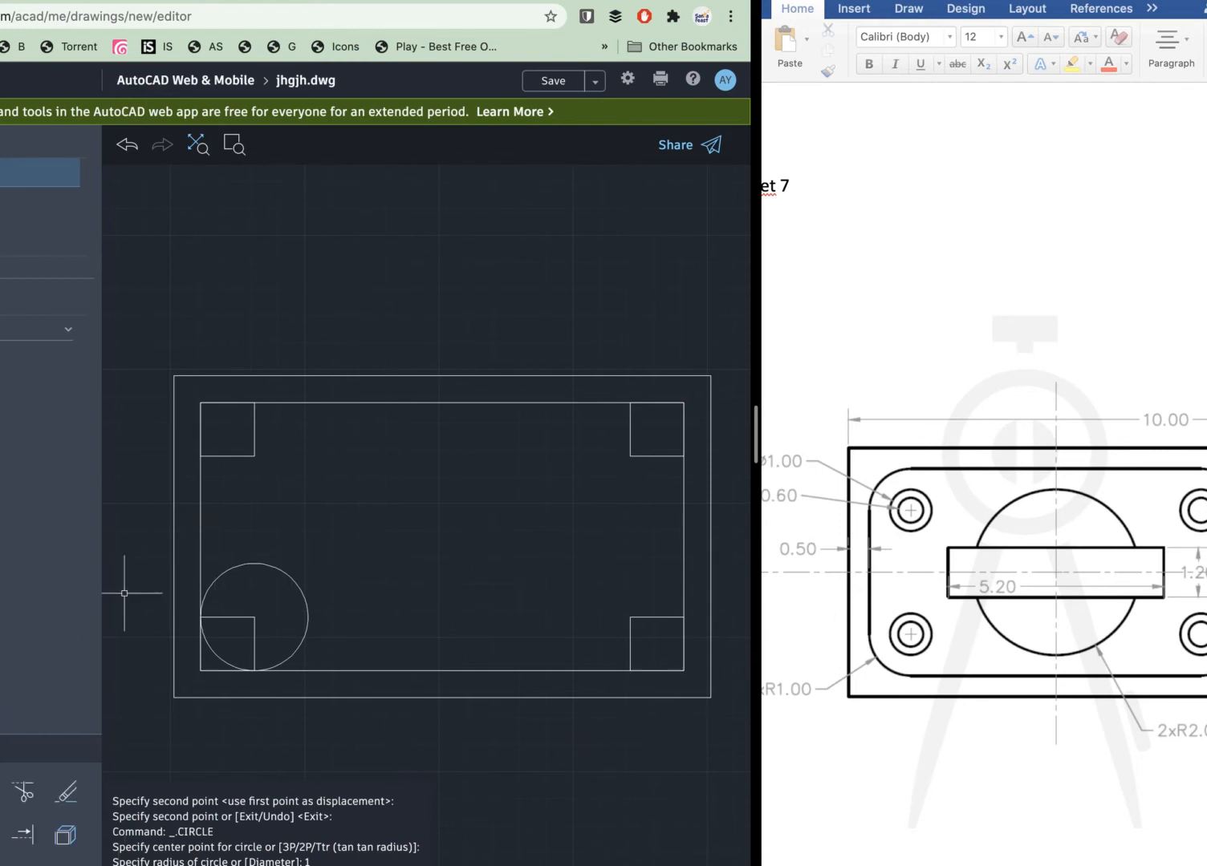
left_click(2, 792)
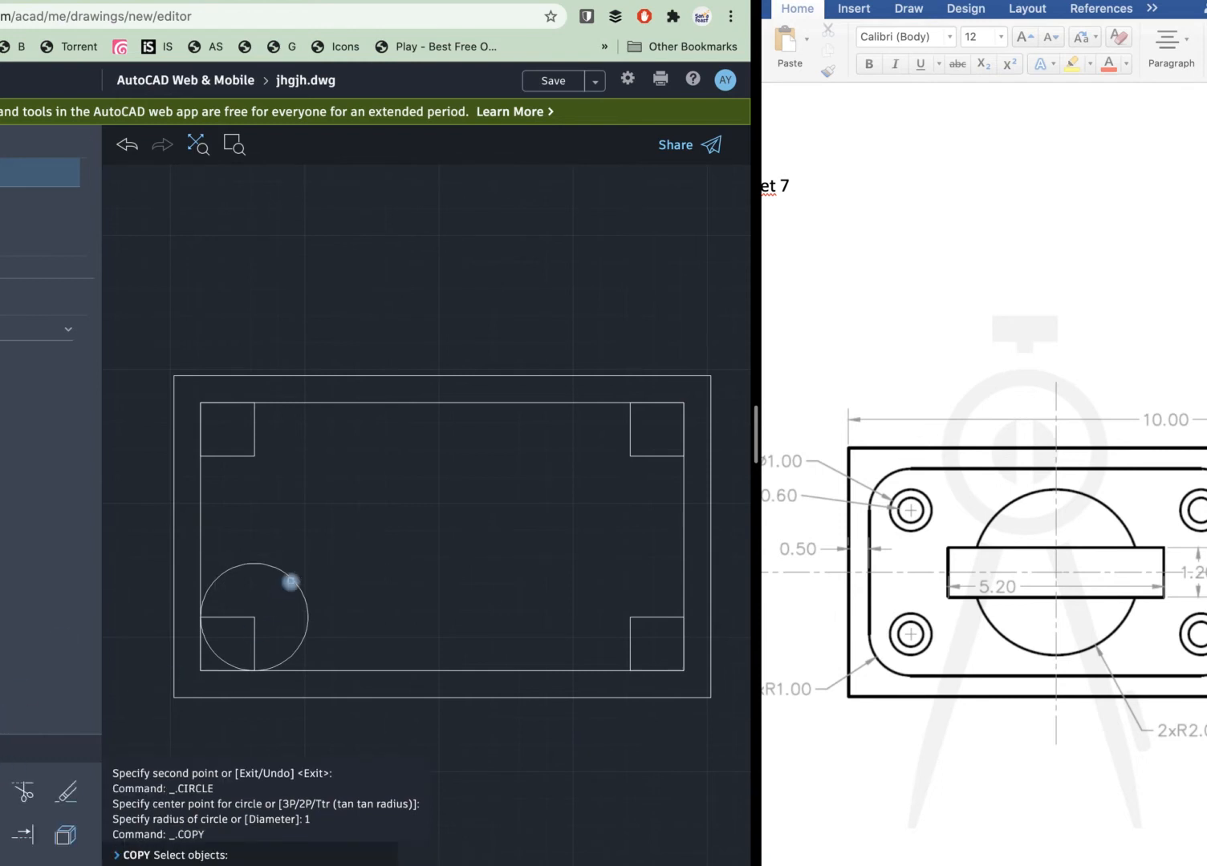
left_click(291, 579)
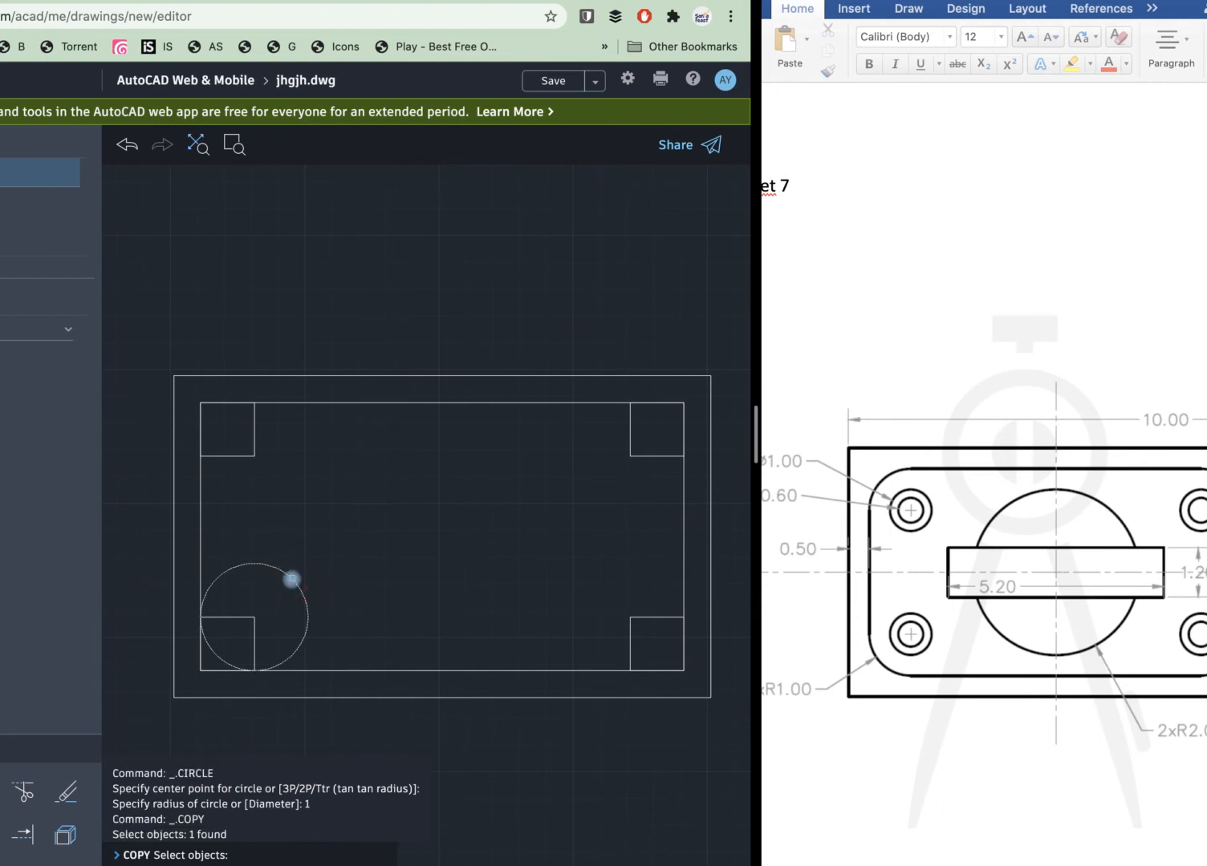
key("Return")
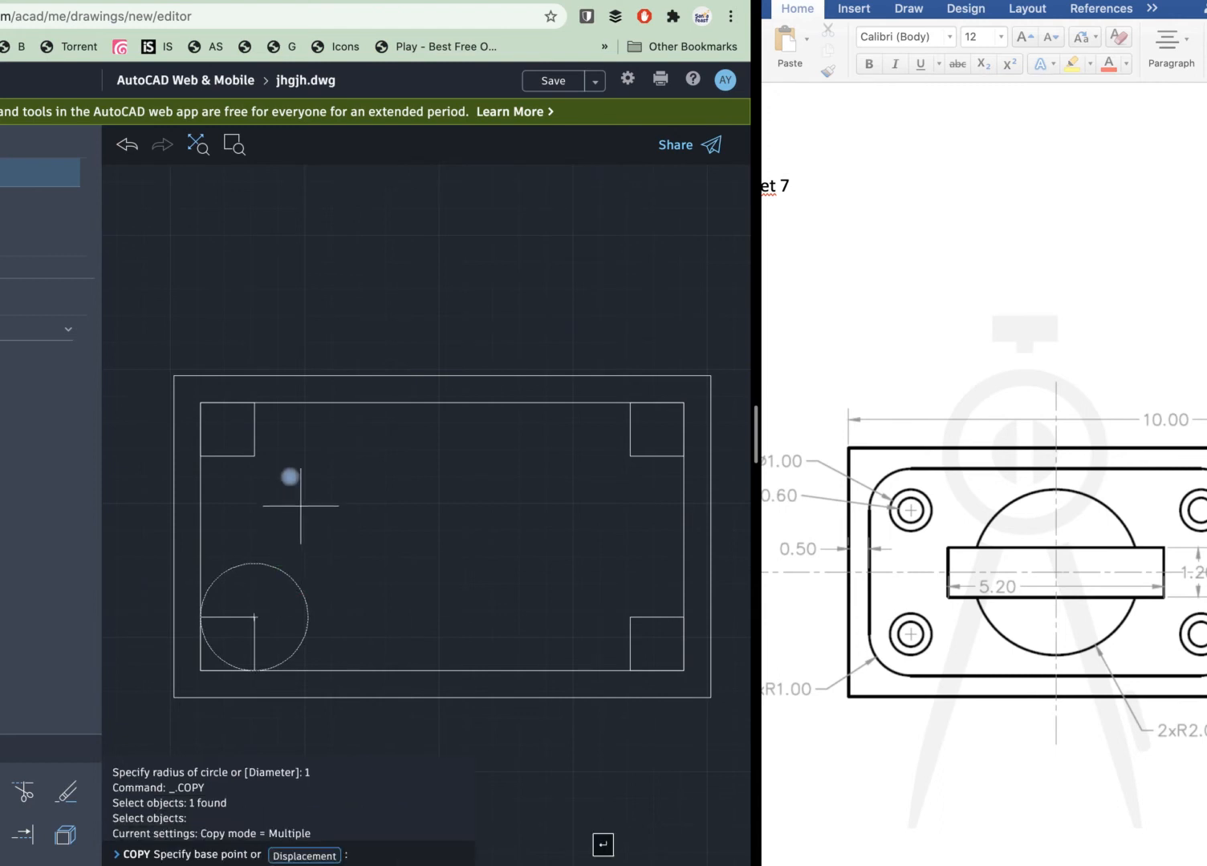
left_click(255, 617)
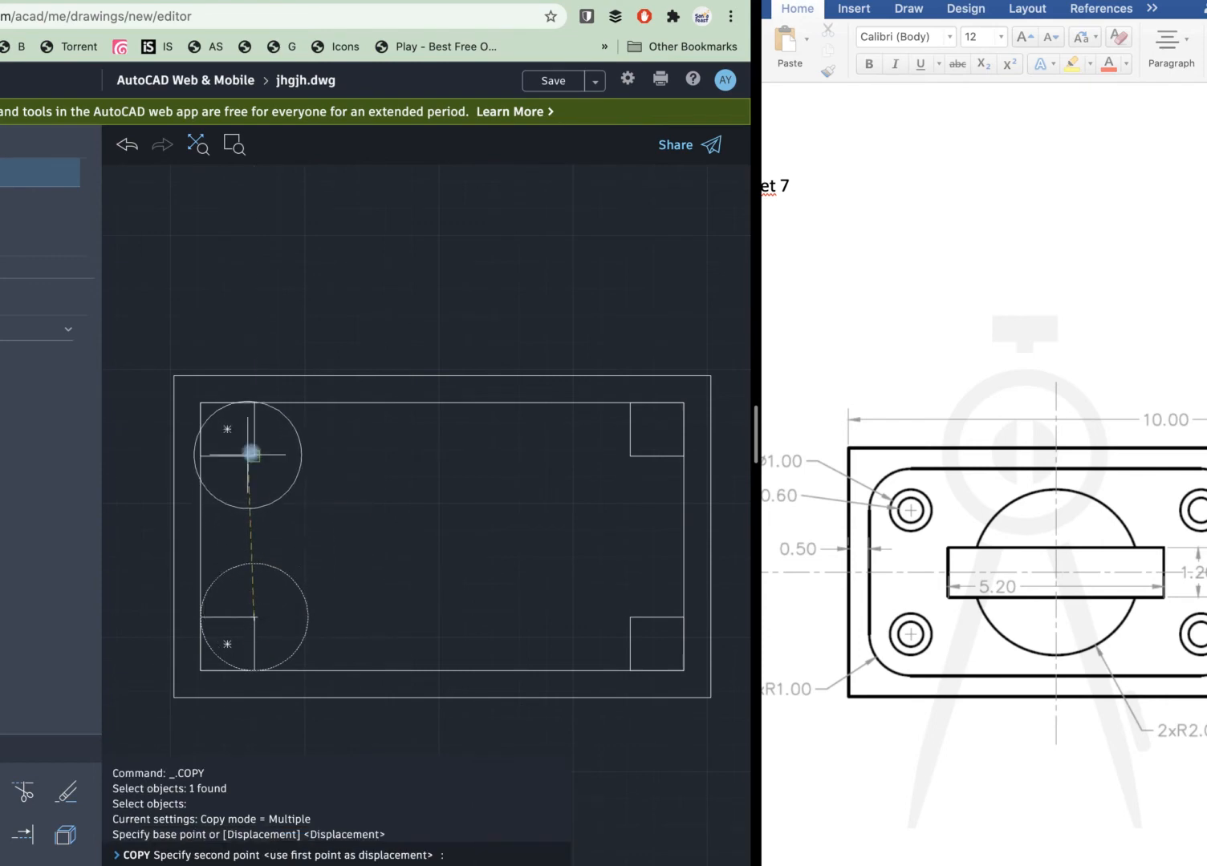
left_click(255, 456)
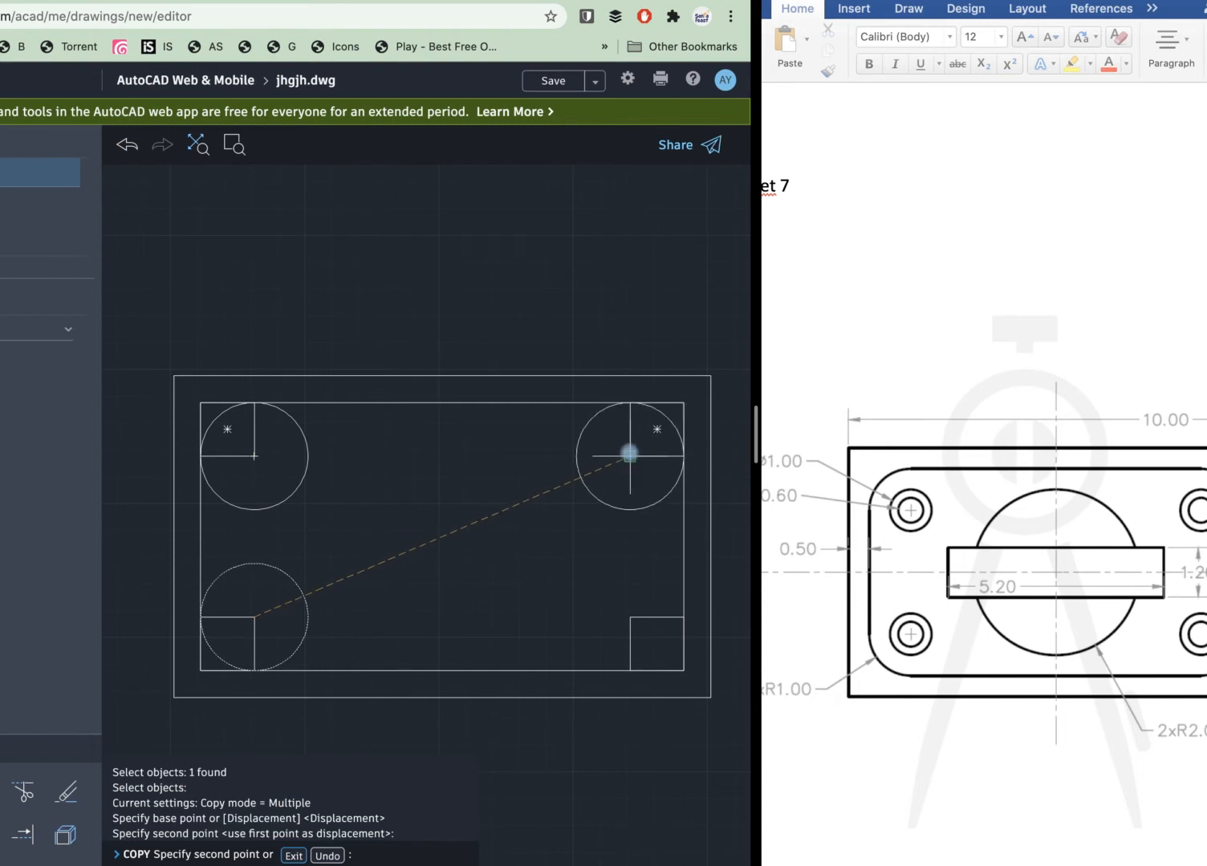
left_click(630, 453)
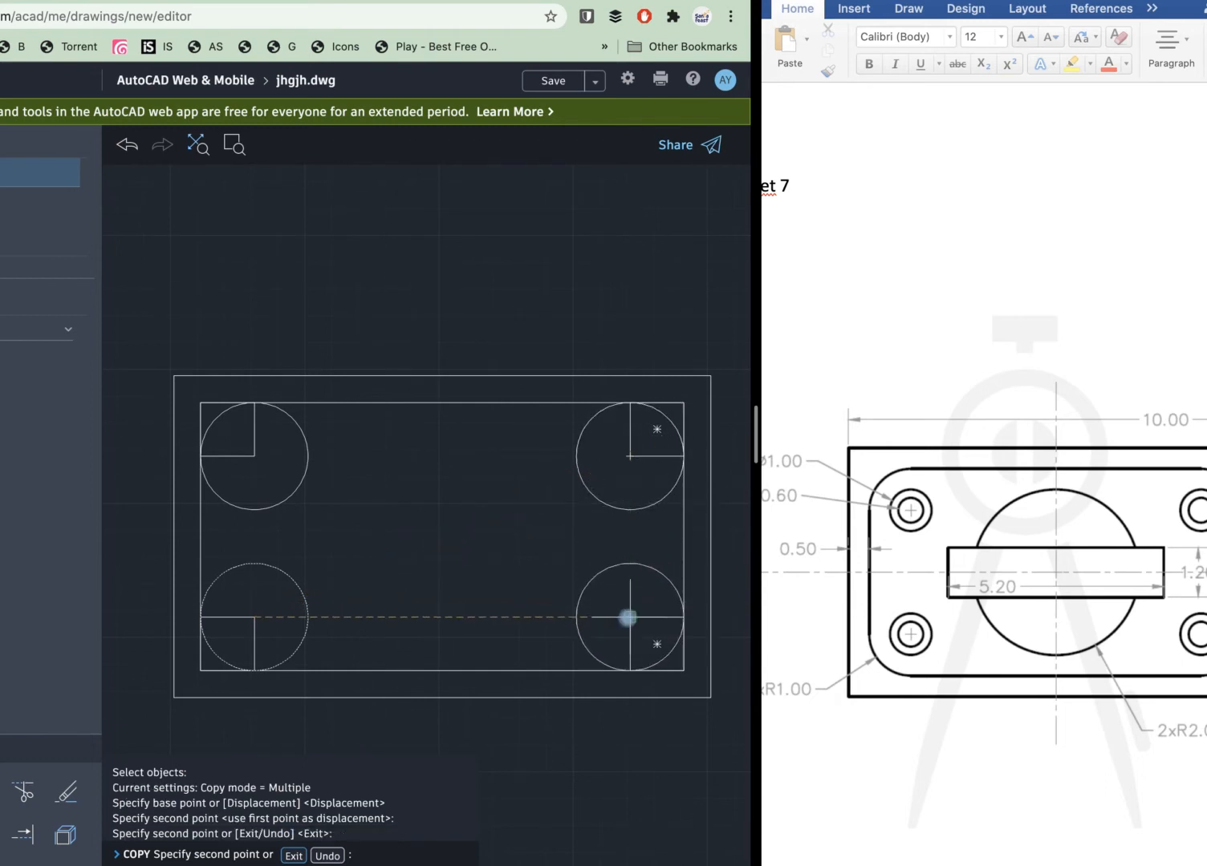
left_click(630, 617)
left_click(630, 618)
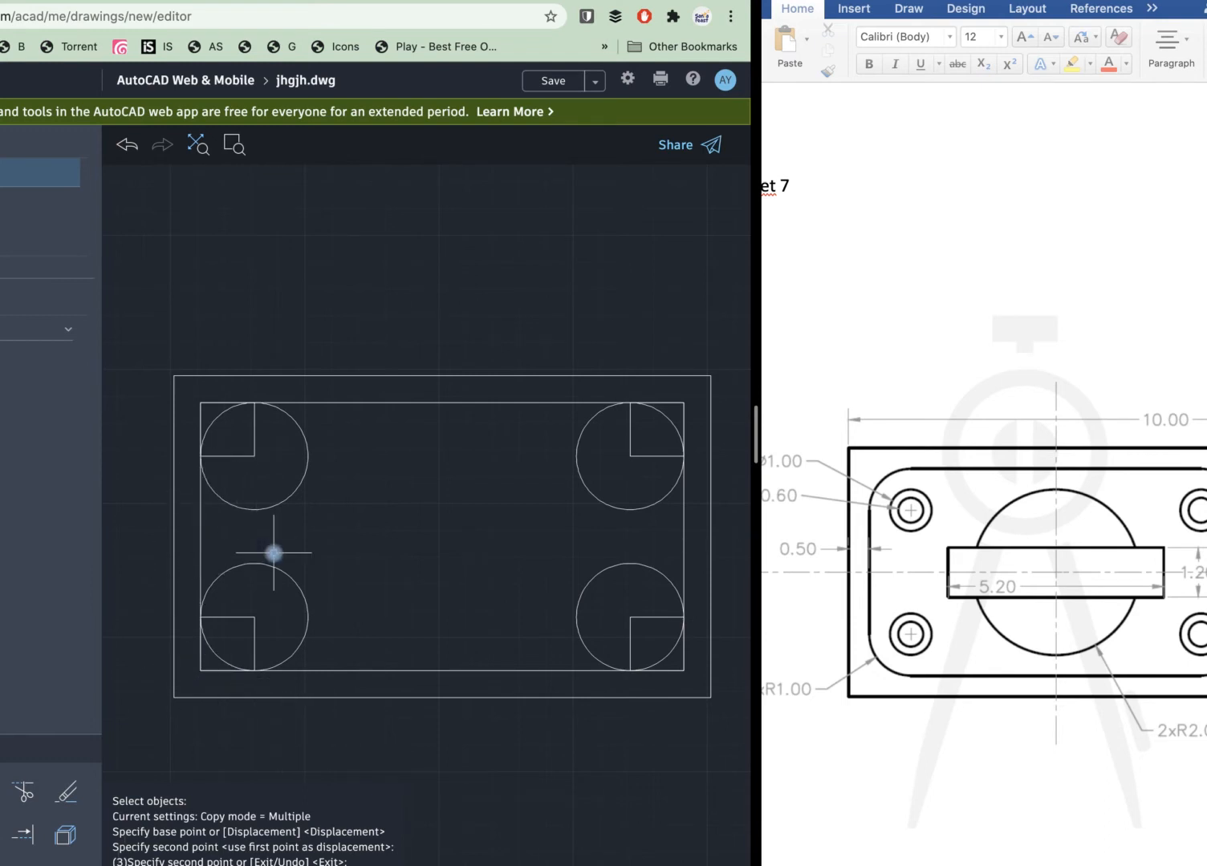
Trim the four circles to the quarter arcs that lie inside the corner squares.
left_click(25, 798)
mouse_move(271, 479)
left_mouse_down()
mouse_move(282, 555)
mouse_move(271, 600)
left_mouse_up()
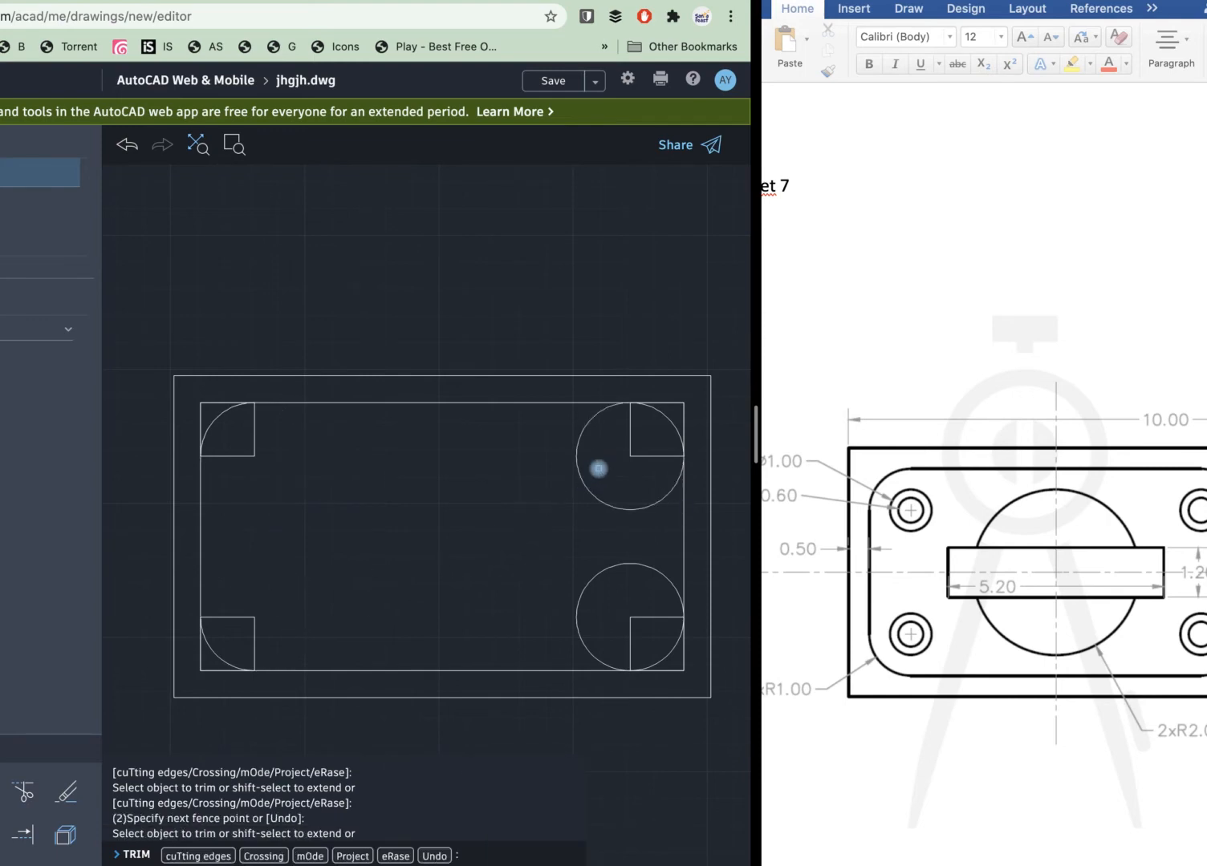
mouse_move(598, 469)
left_mouse_down()
mouse_move(584, 511)
mouse_move(598, 597)
left_mouse_up()
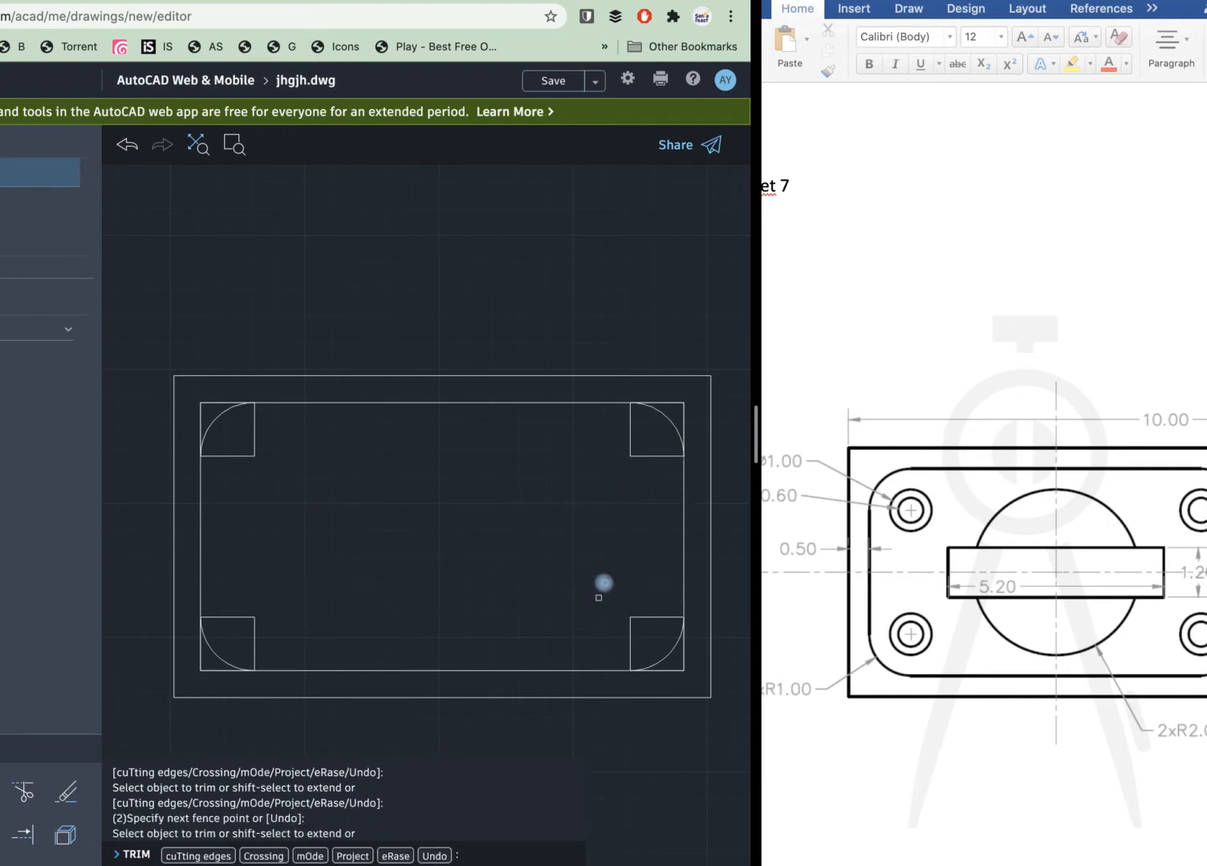
Trim the sharp outer corners of the inner rectangle and the squares outside the four quarter arcs.
left_click_drag(668, 398, 692, 426)
mouse_move(221, 399)
left_mouse_down()
mouse_move(195, 420)
mouse_move(191, 503)
left_mouse_up()
left_click_drag(189, 651, 213, 674)
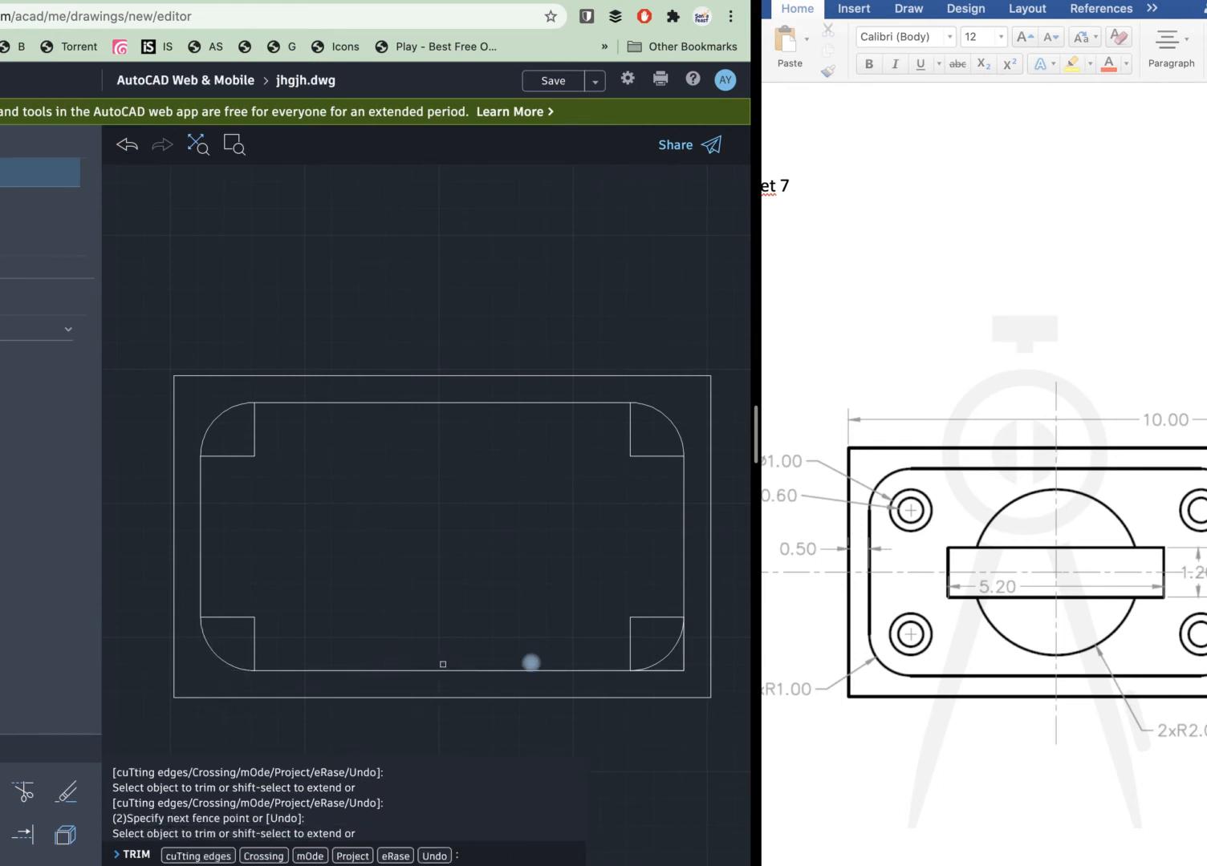
left_click_drag(690, 653, 667, 679)
Trim away the two leftover square edges inside the inner rectangle's upper-left rounded corner.
left_click(240, 434)
left_click(271, 439)
left_click(236, 441)
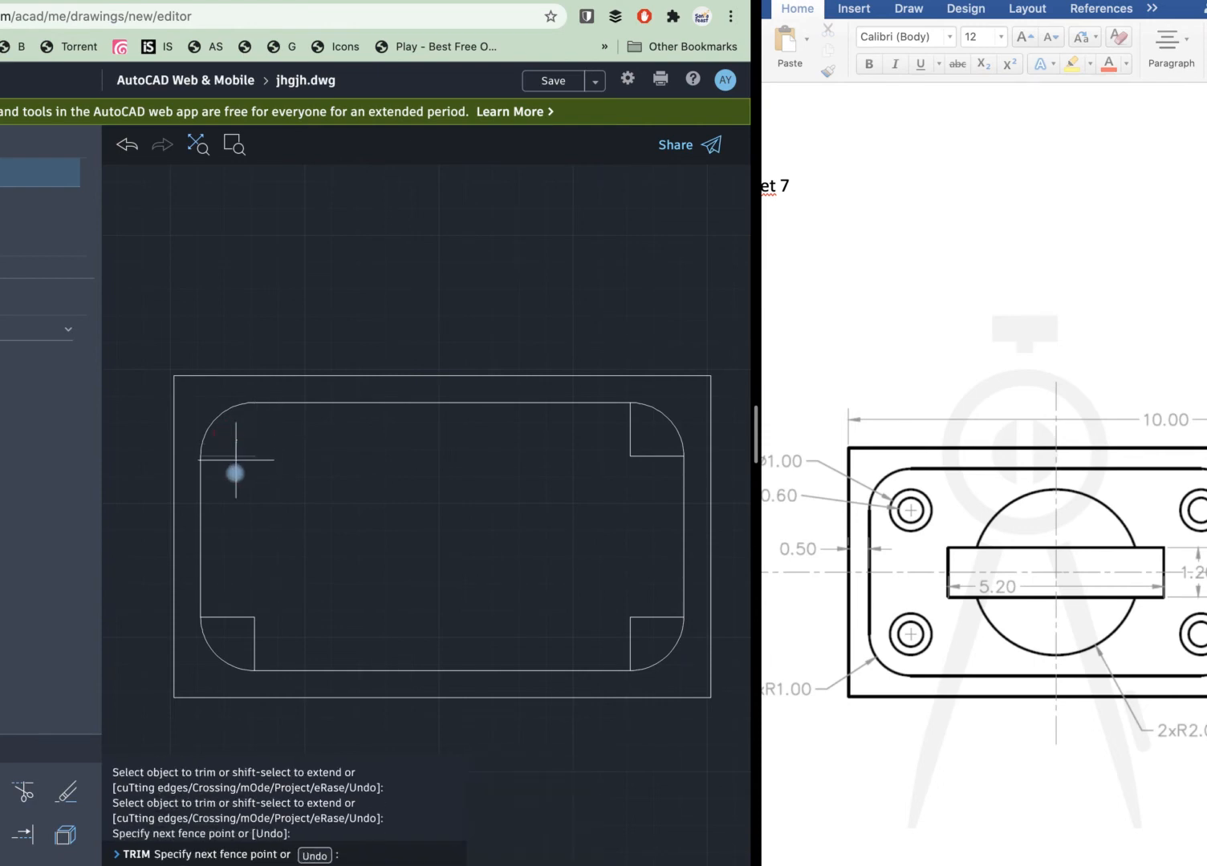
left_click(235, 473)
key("Return")
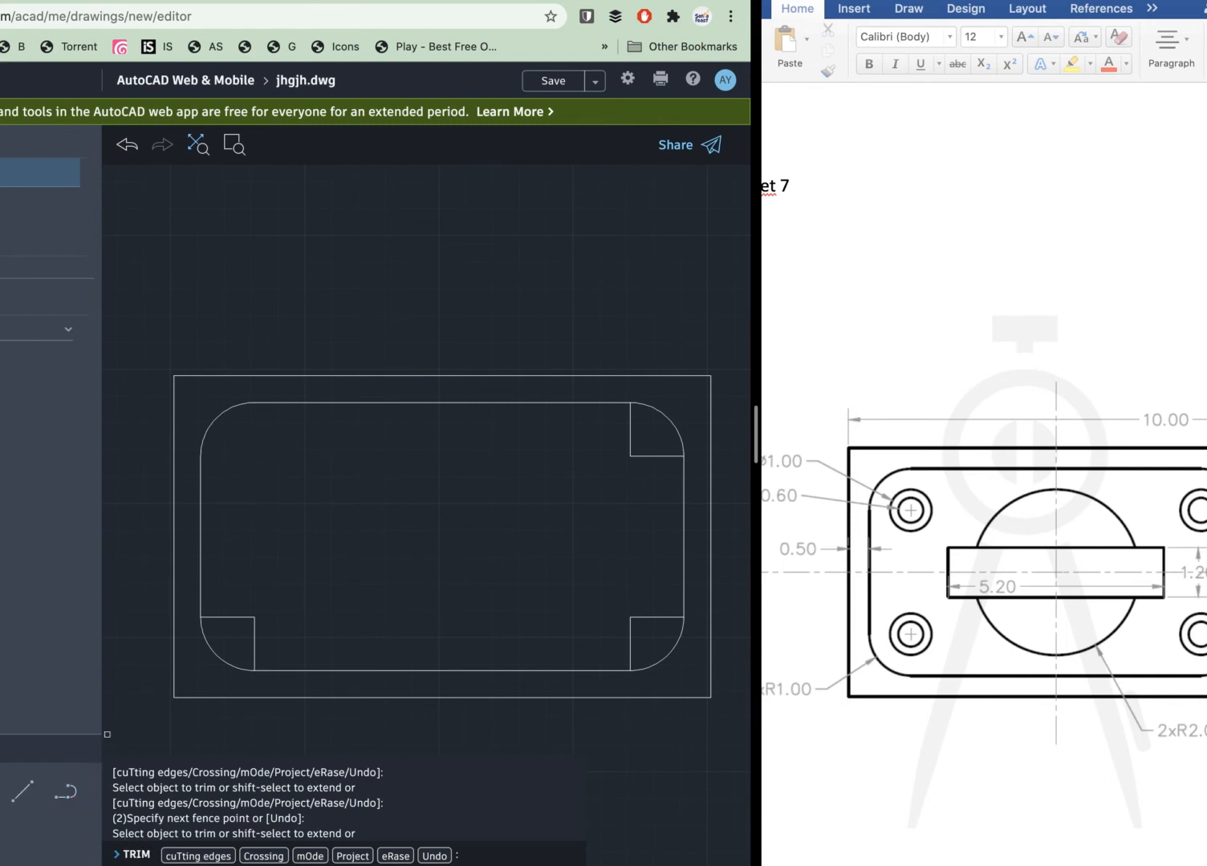
Check the hole sizes in the reference drawing and draw a circle of radius 0.3 at the upper-left corner arc's center.
left_click(1, 793)
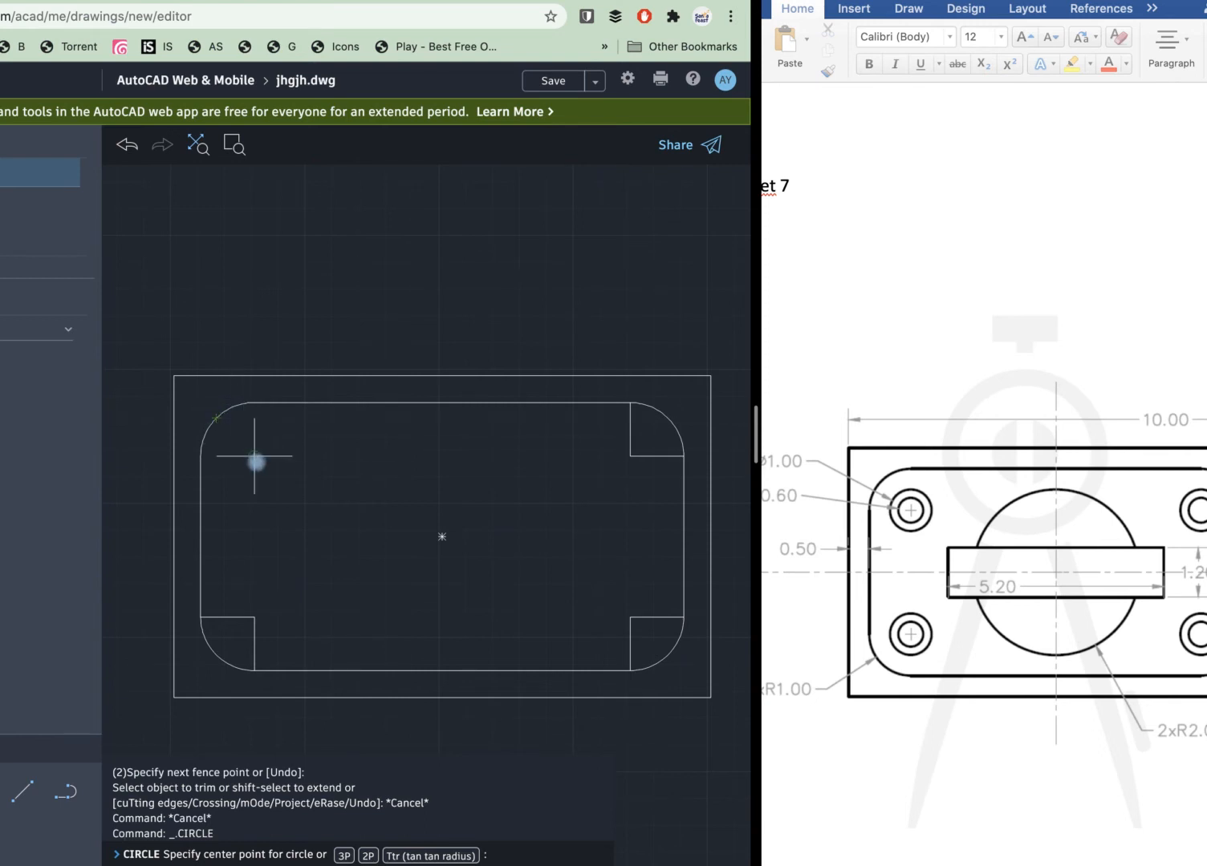
scroll(982, 561, "left", 4)
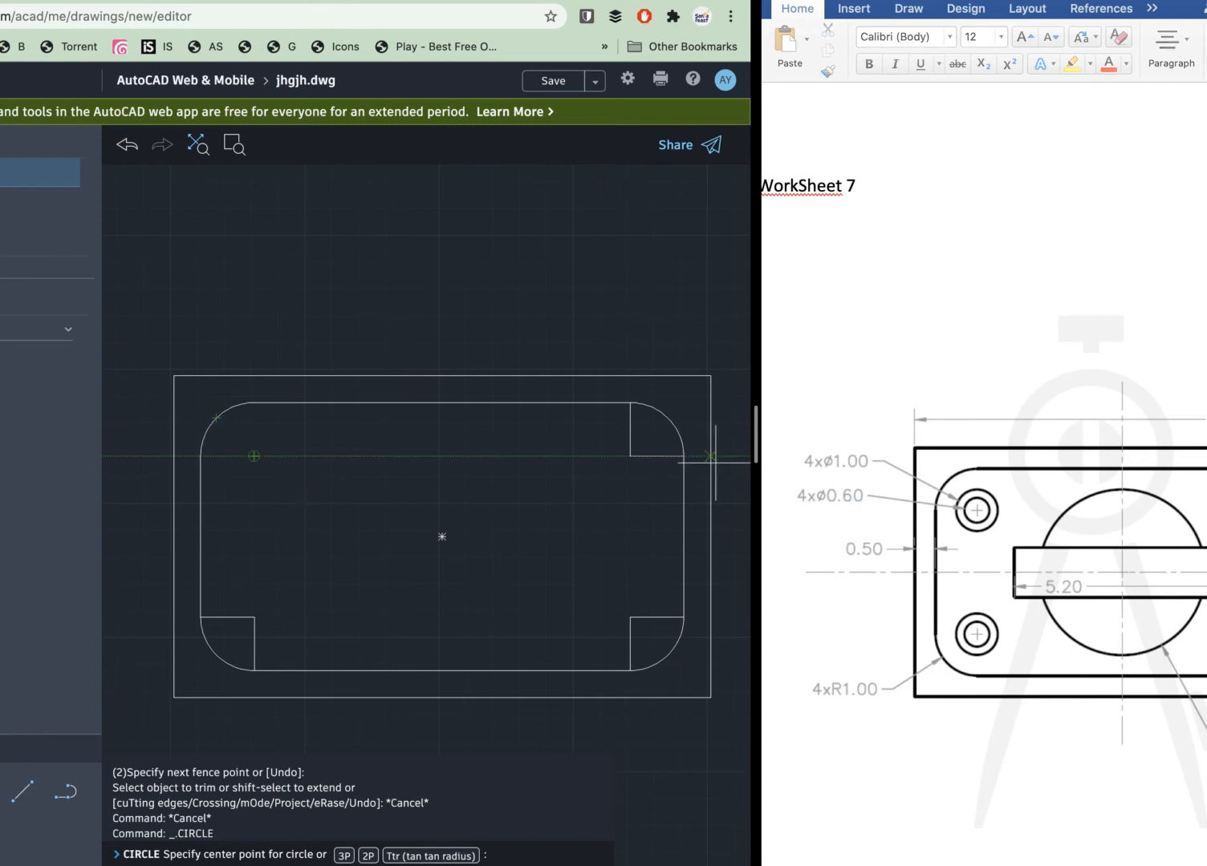
left_click(2, 794)
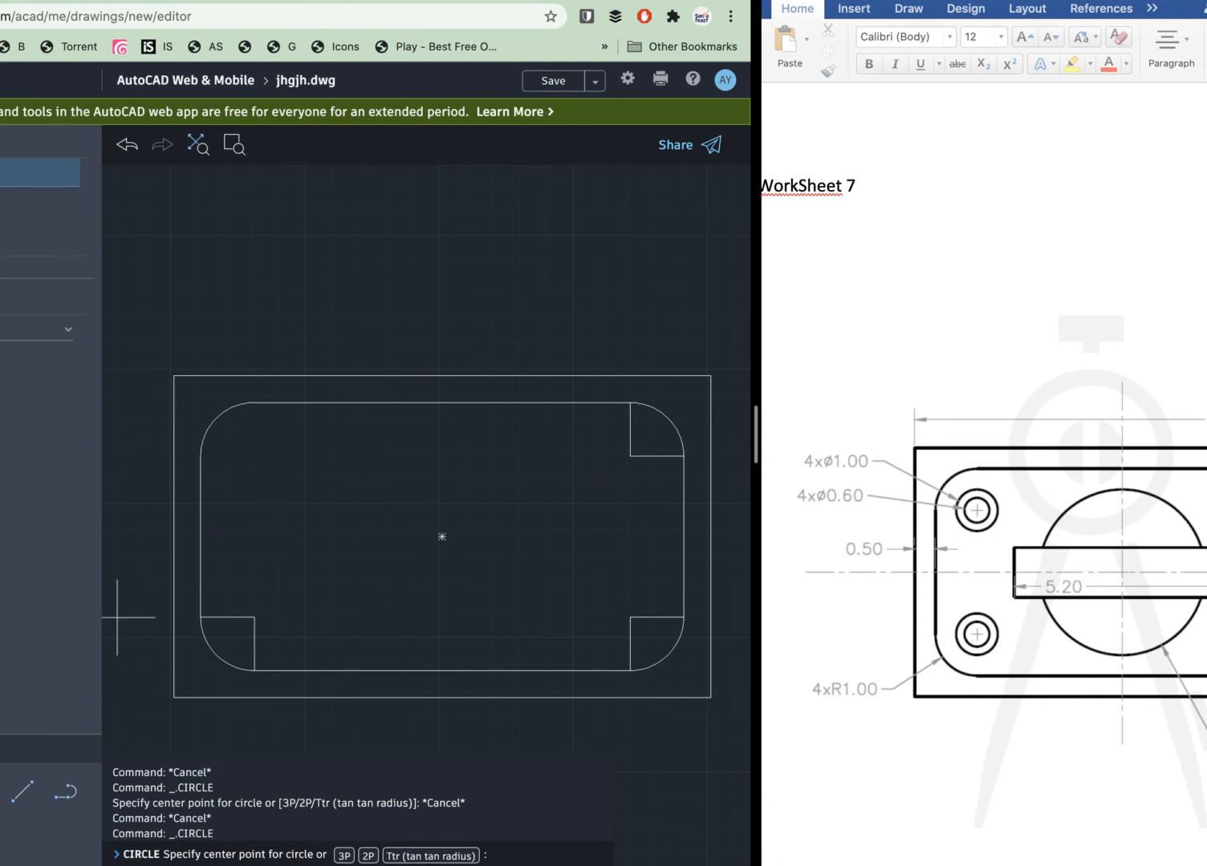
left_click(251, 460)
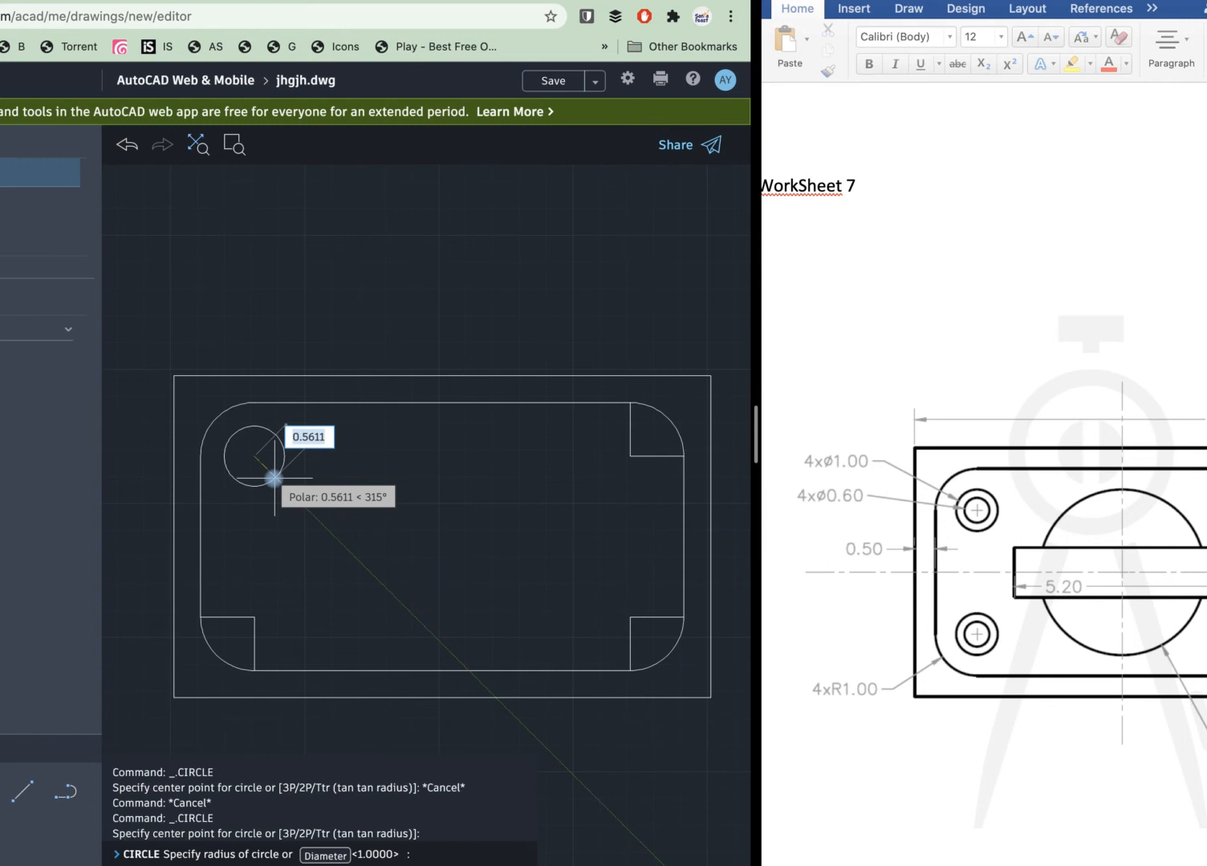
type("0.3")
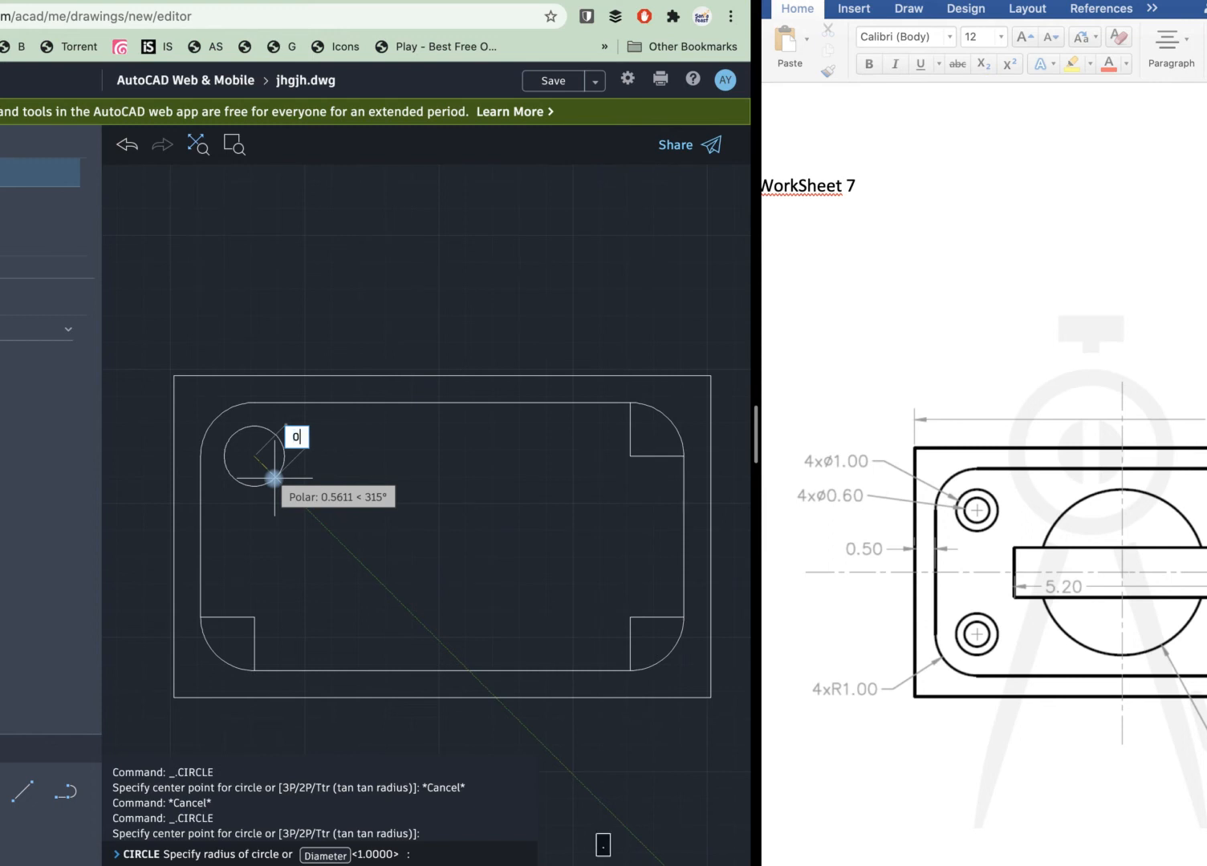
key("Return")
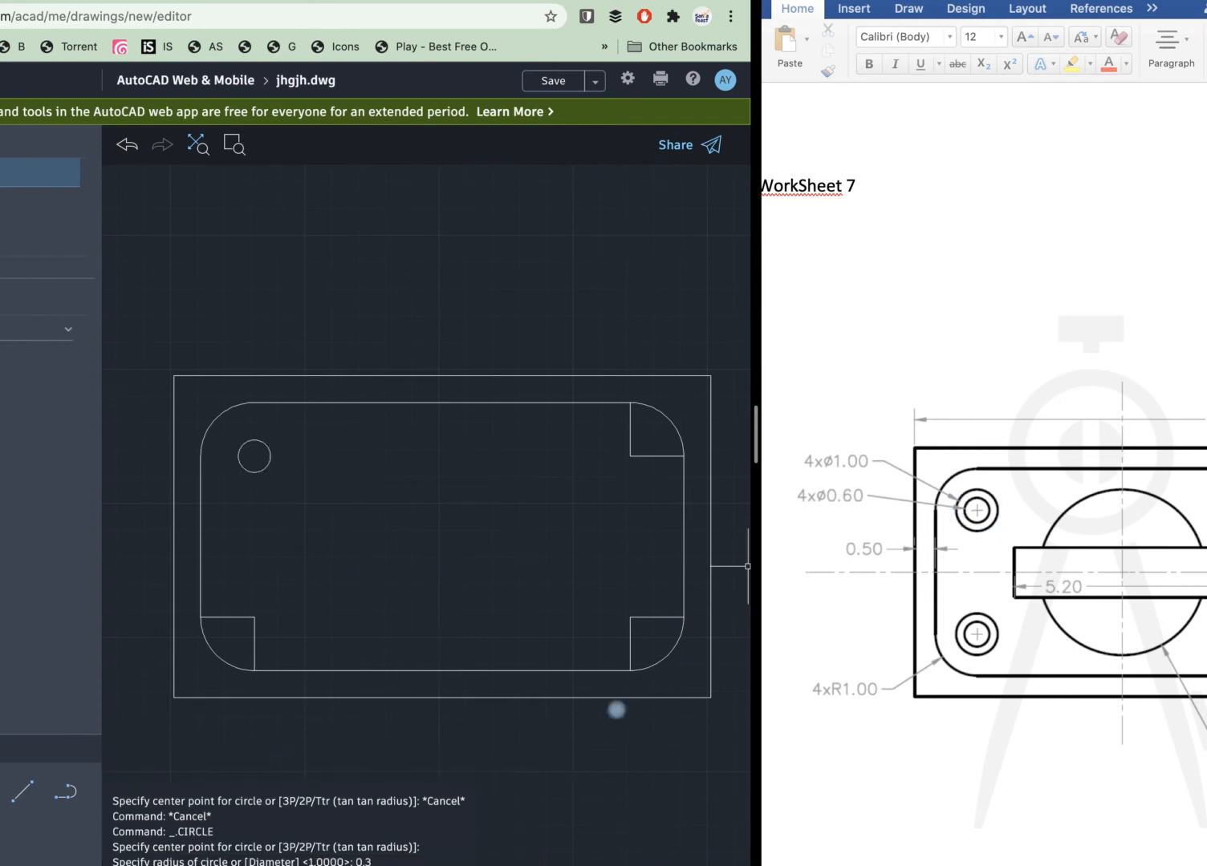
Draw a circle of radius 0.5 concentric with the 0.3 radius circle in the upper-left corner.
key("Return")
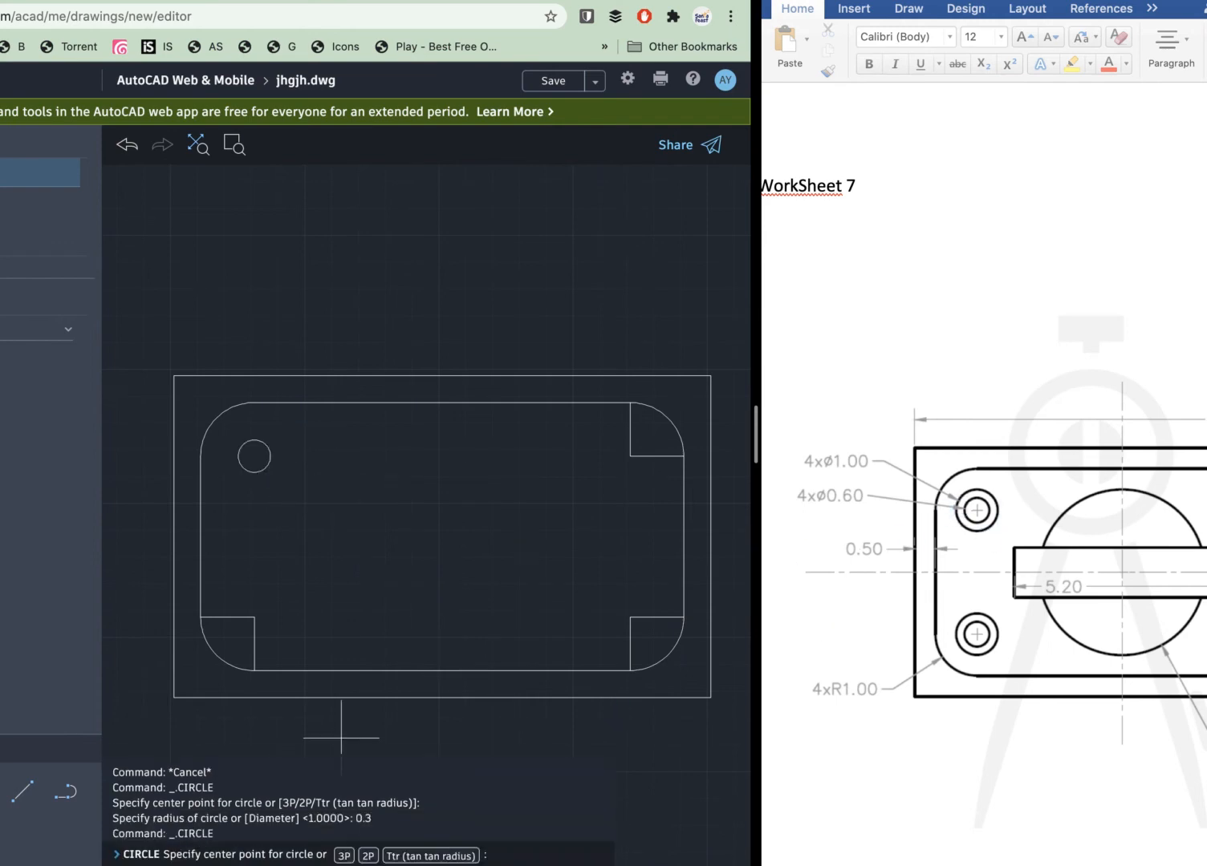
left_click(254, 457)
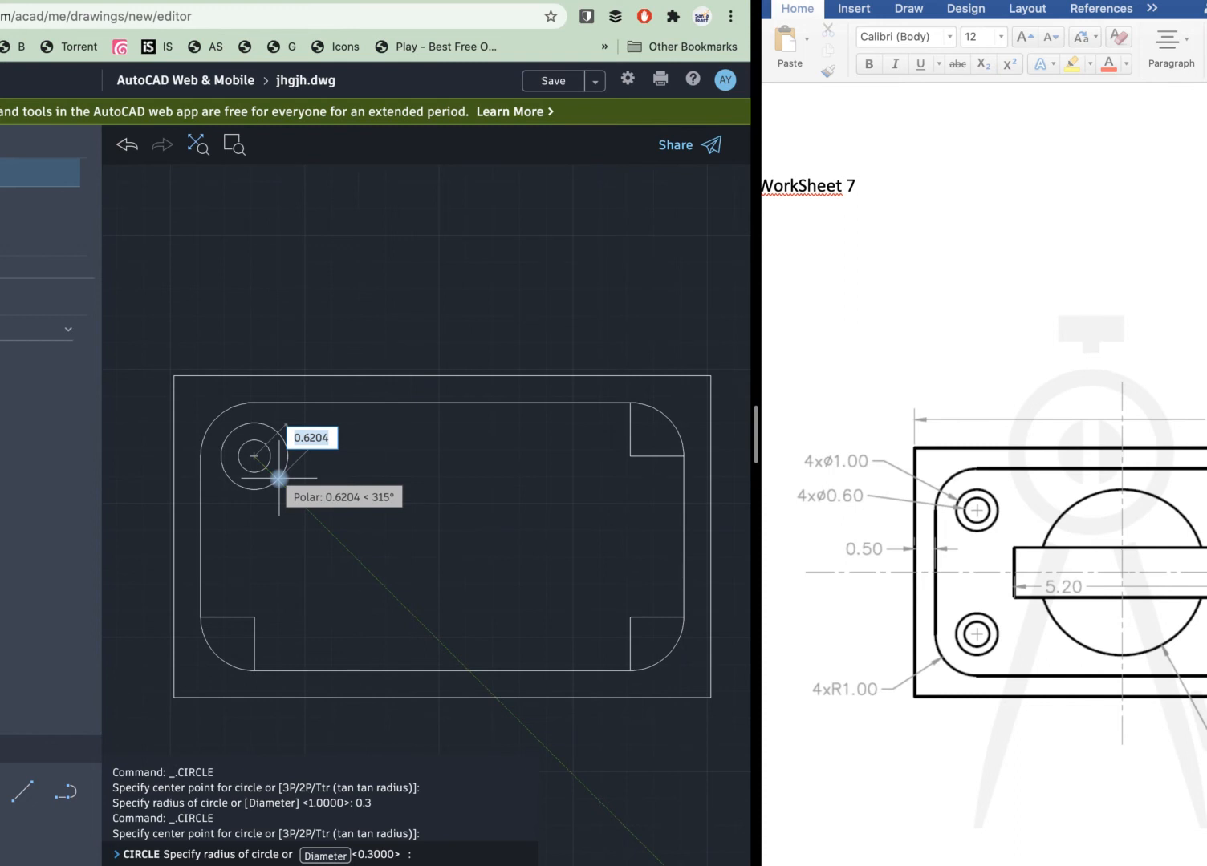
type("0.5")
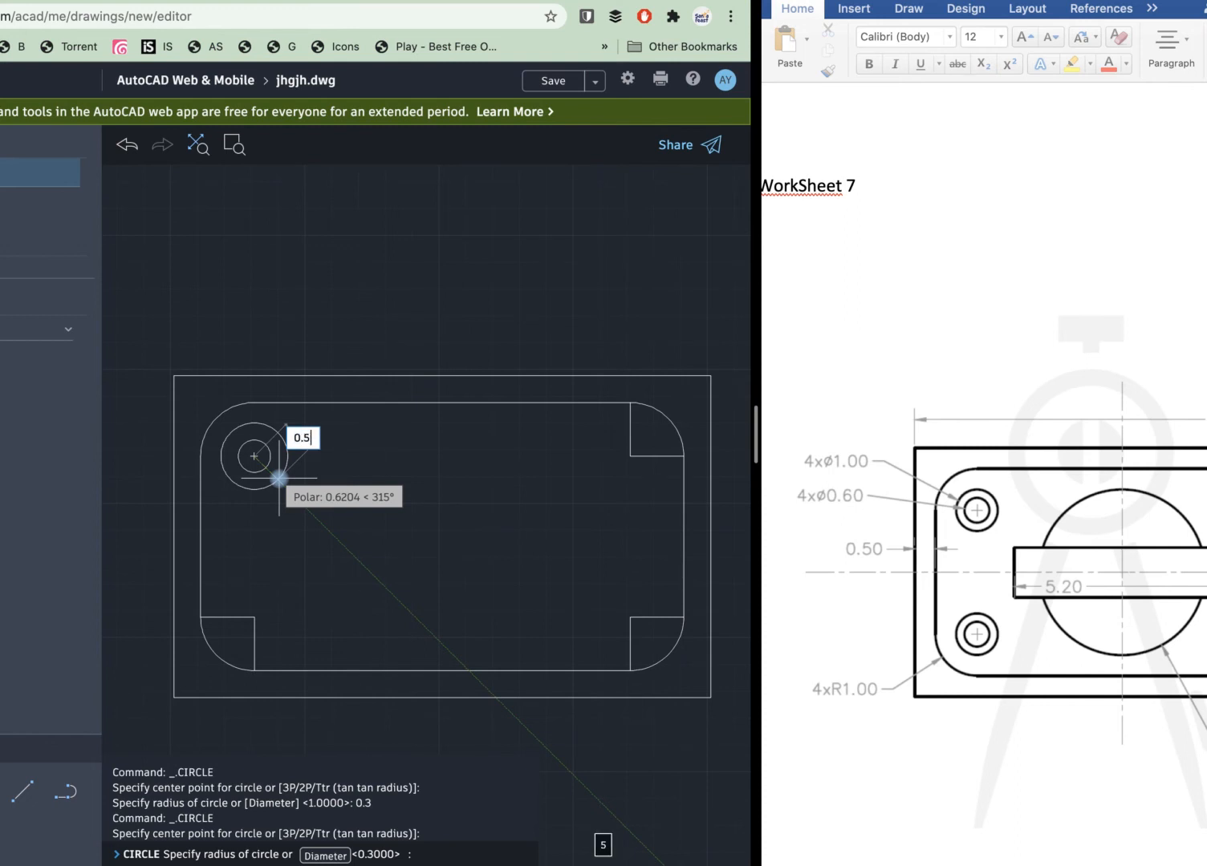
key("Return")
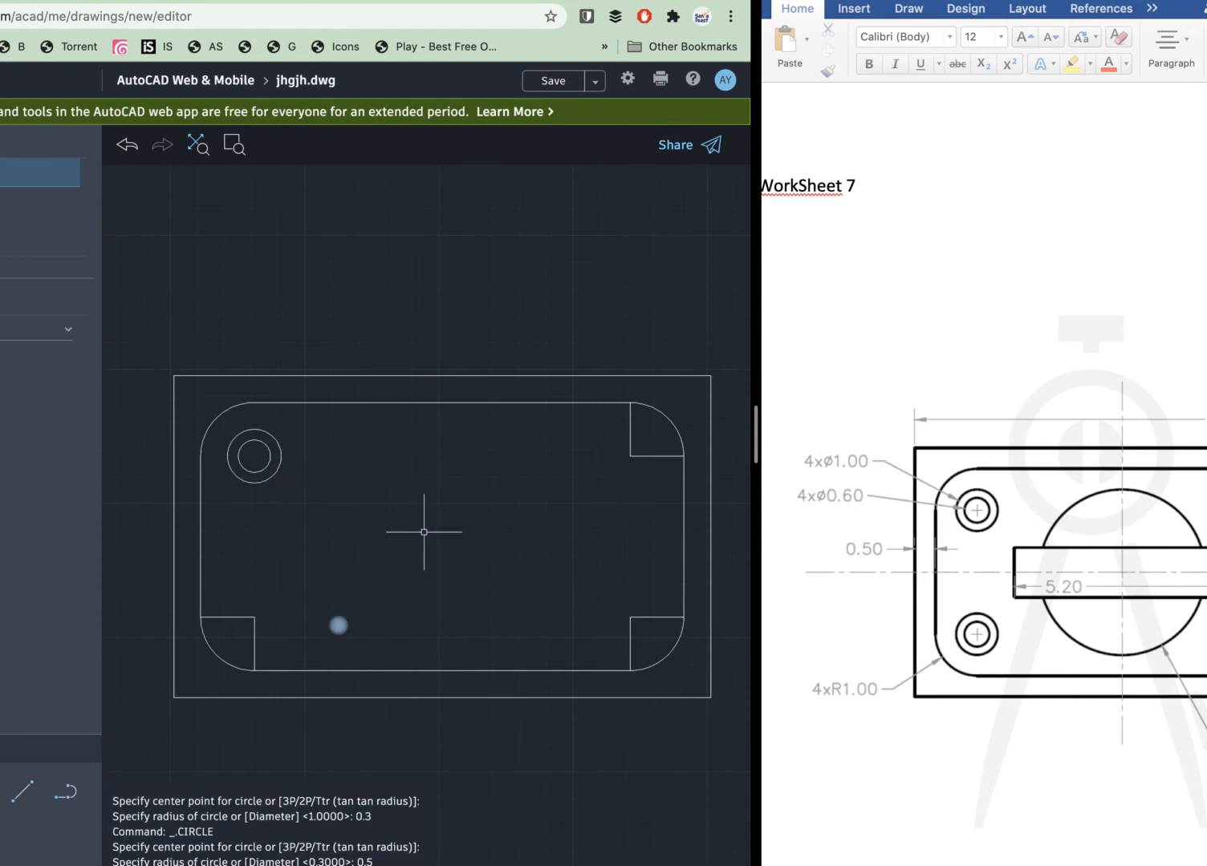
Trim away the leftover square edges inside the three remaining rounded corners of the inner rectangle.
scroll(264, 611, "down", 1)
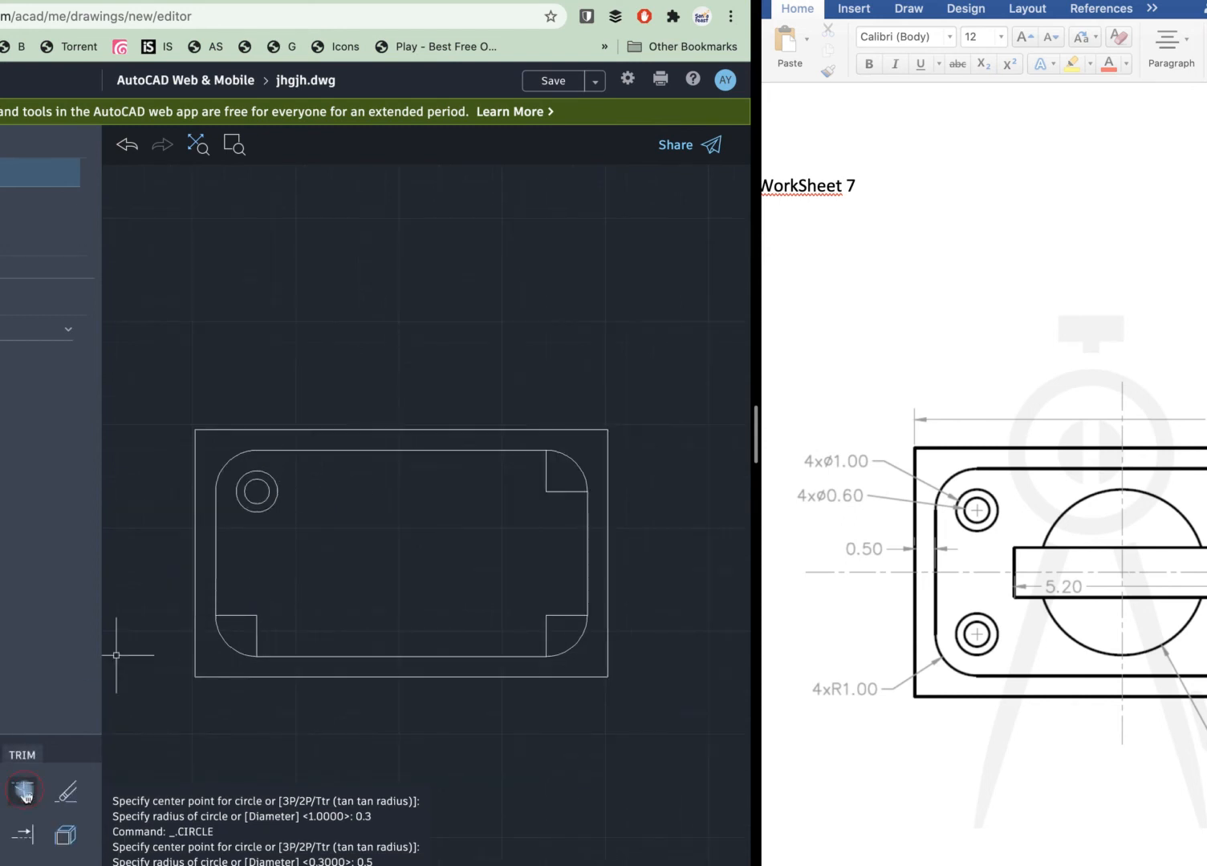
left_click(22, 791)
left_click(235, 616)
left_click(232, 602)
left_click(270, 629)
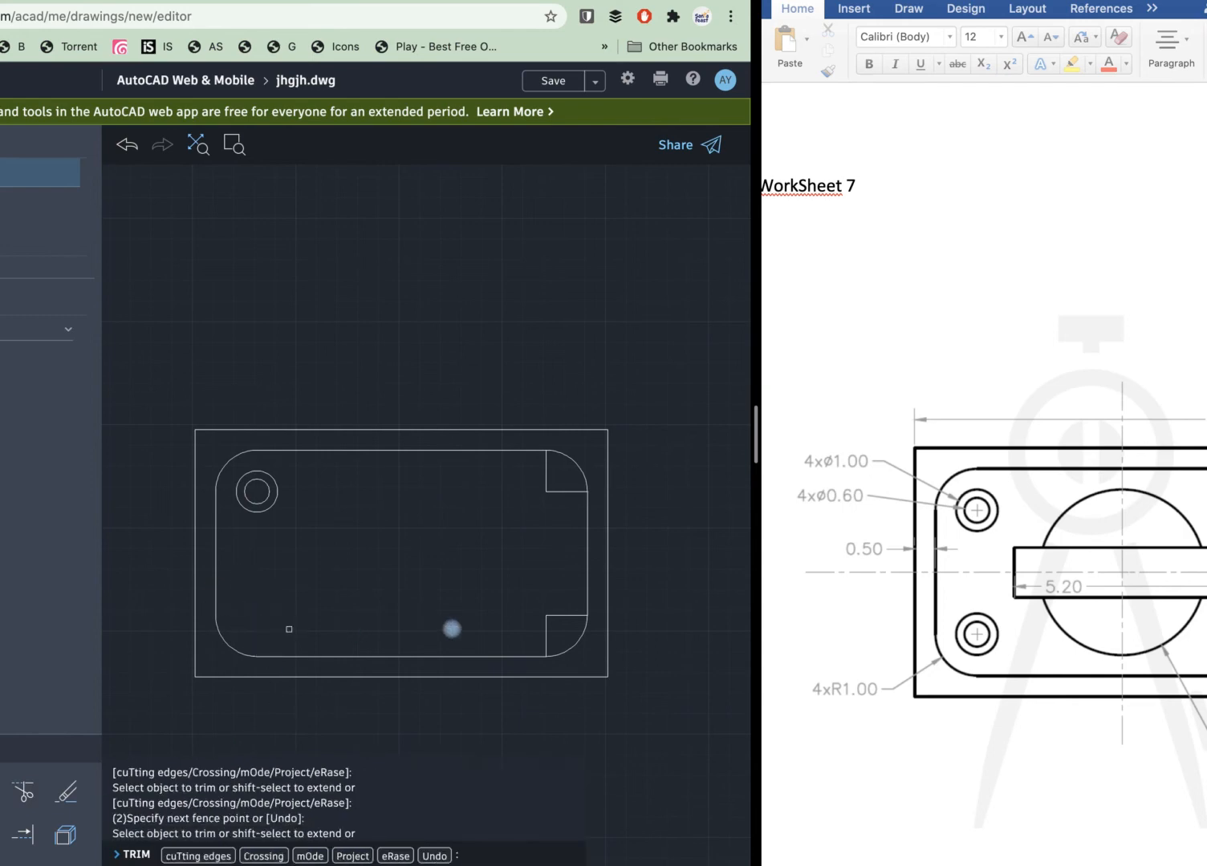
left_click(563, 604)
left_click(538, 623)
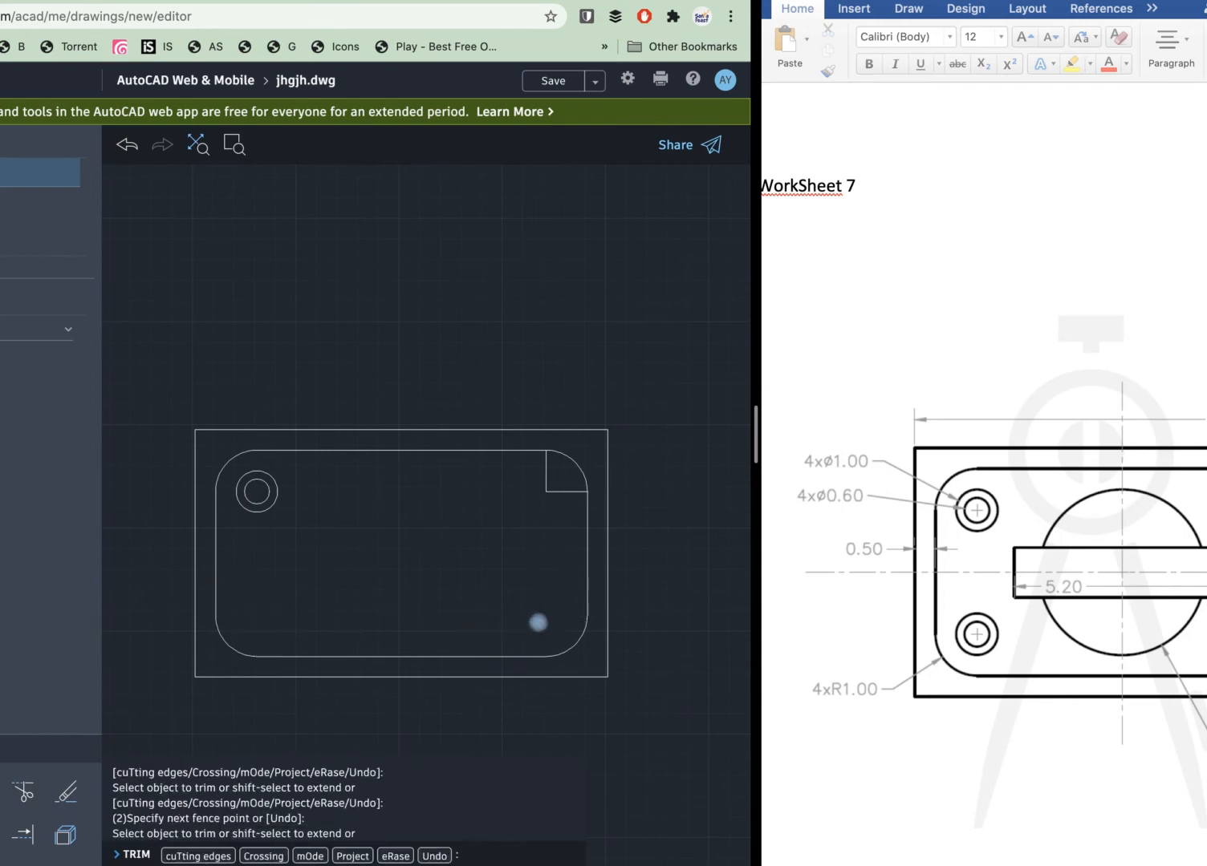
left_click(552, 490)
left_click(539, 471)
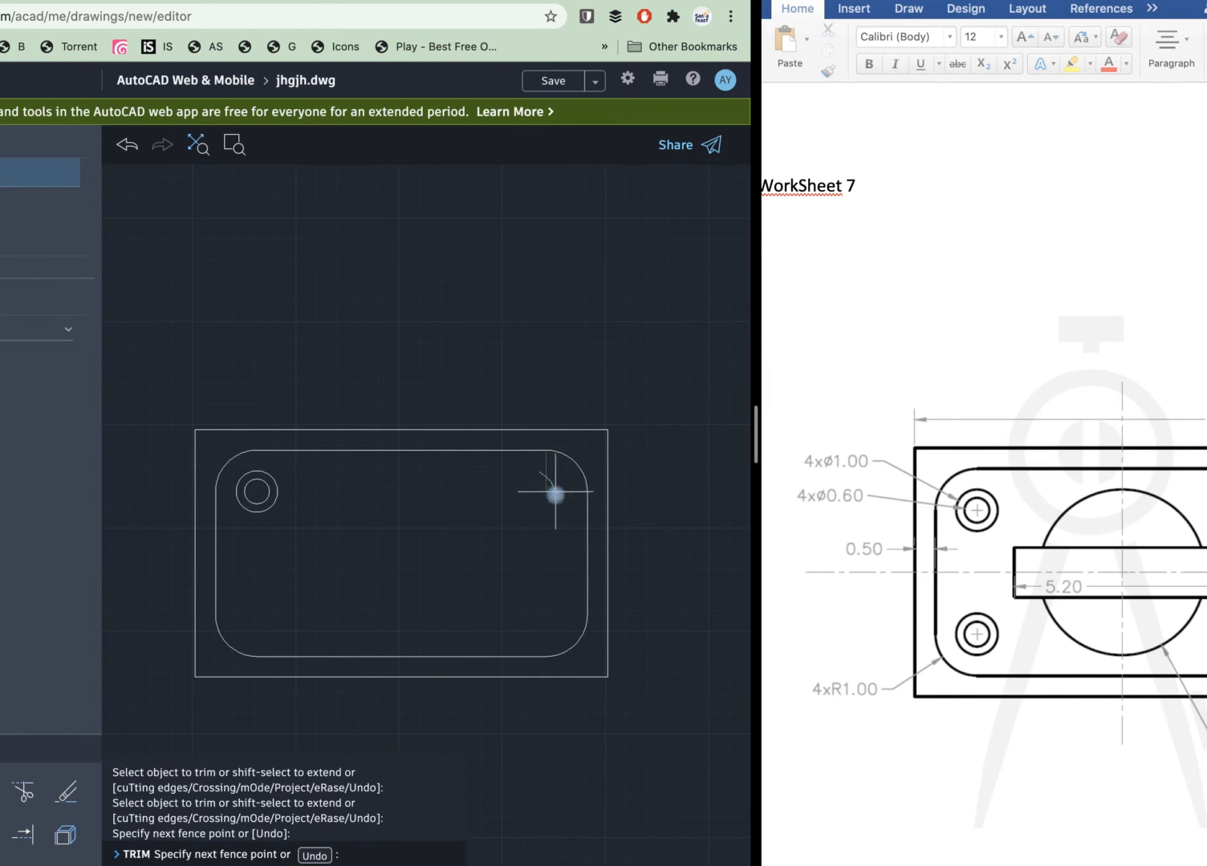
left_click(552, 510)
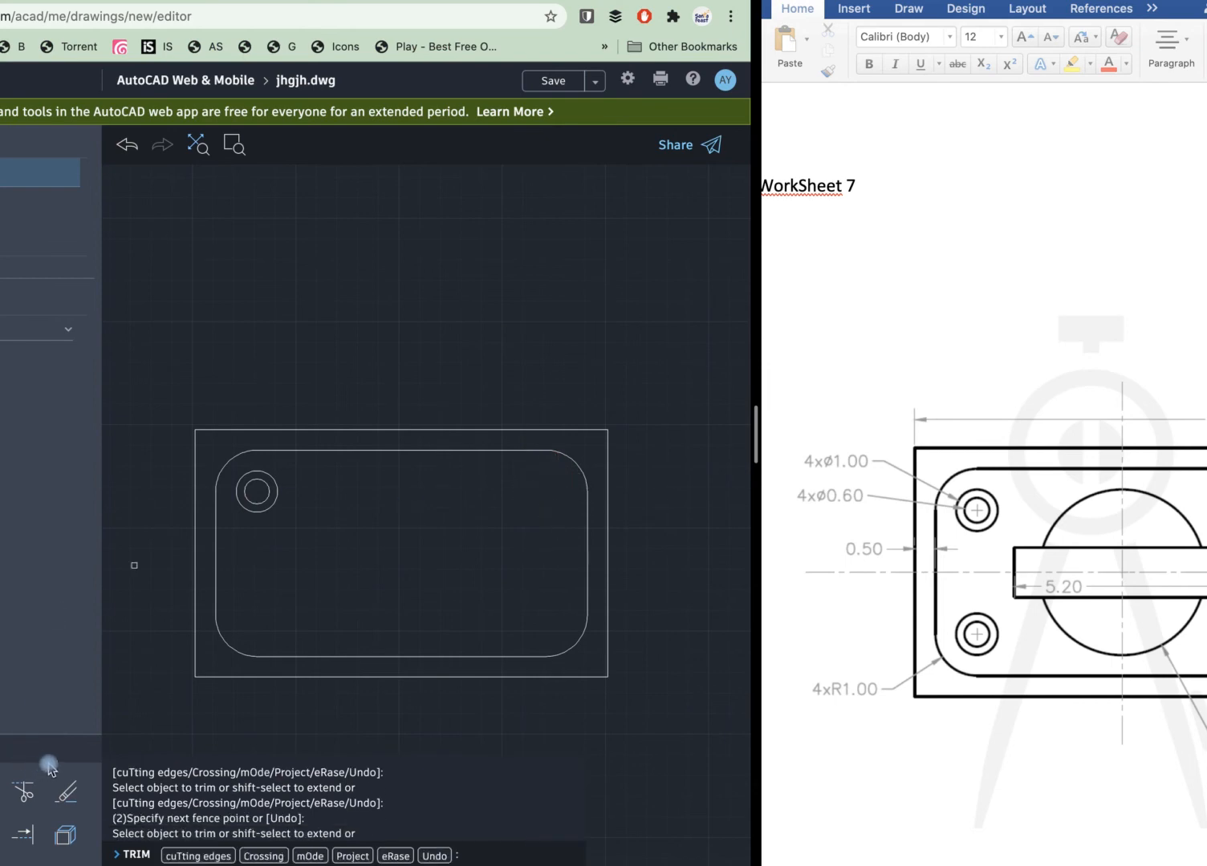
Try copying both concentric circles from the upper-left corner to the other three corner arc centers, using their center as base point.
left_click(1, 834)
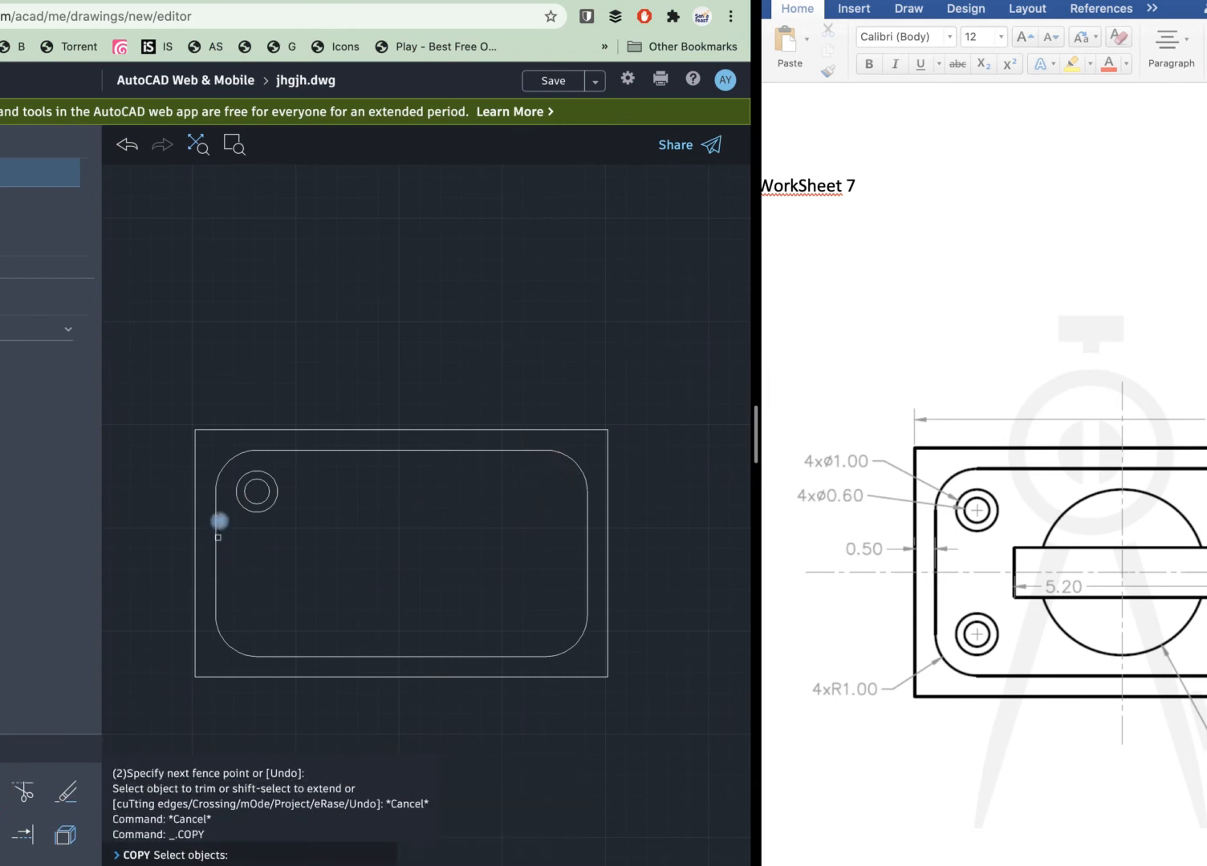
left_click(233, 469)
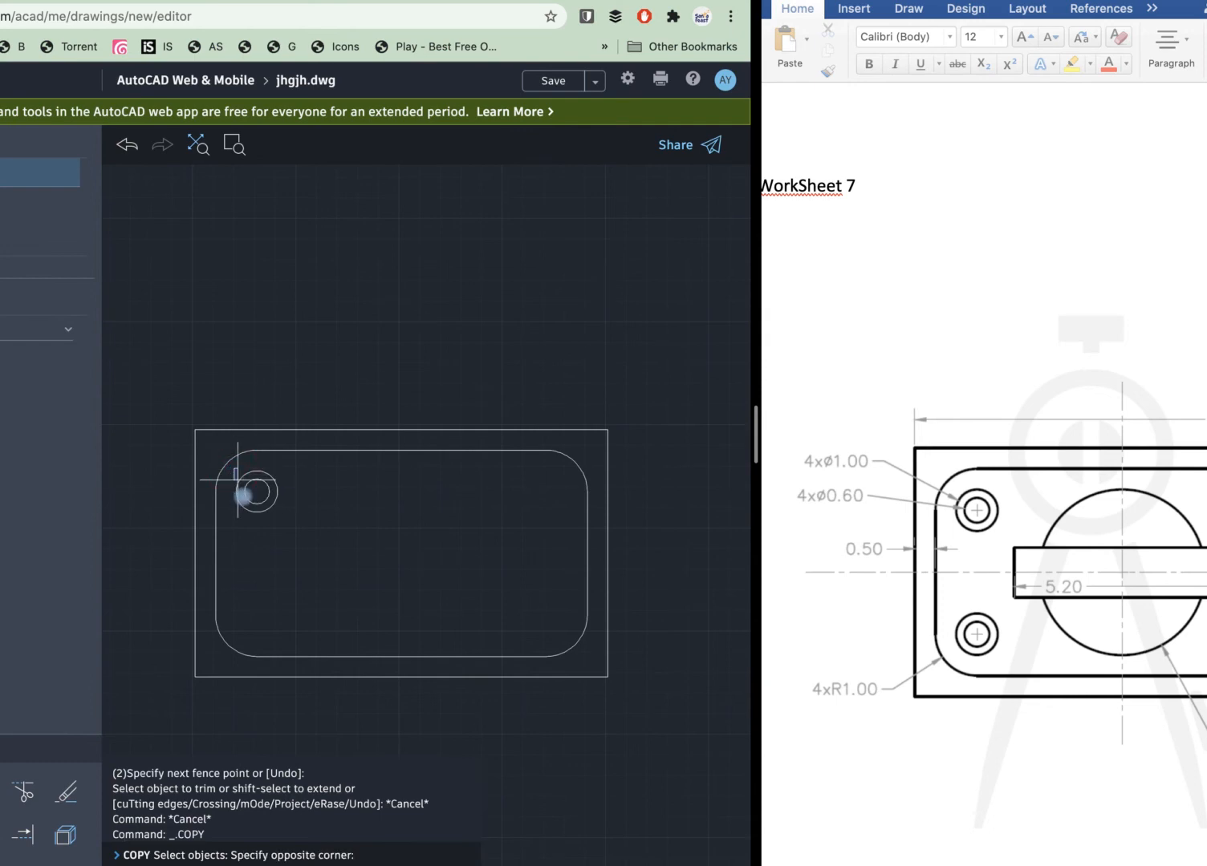
left_click(281, 518)
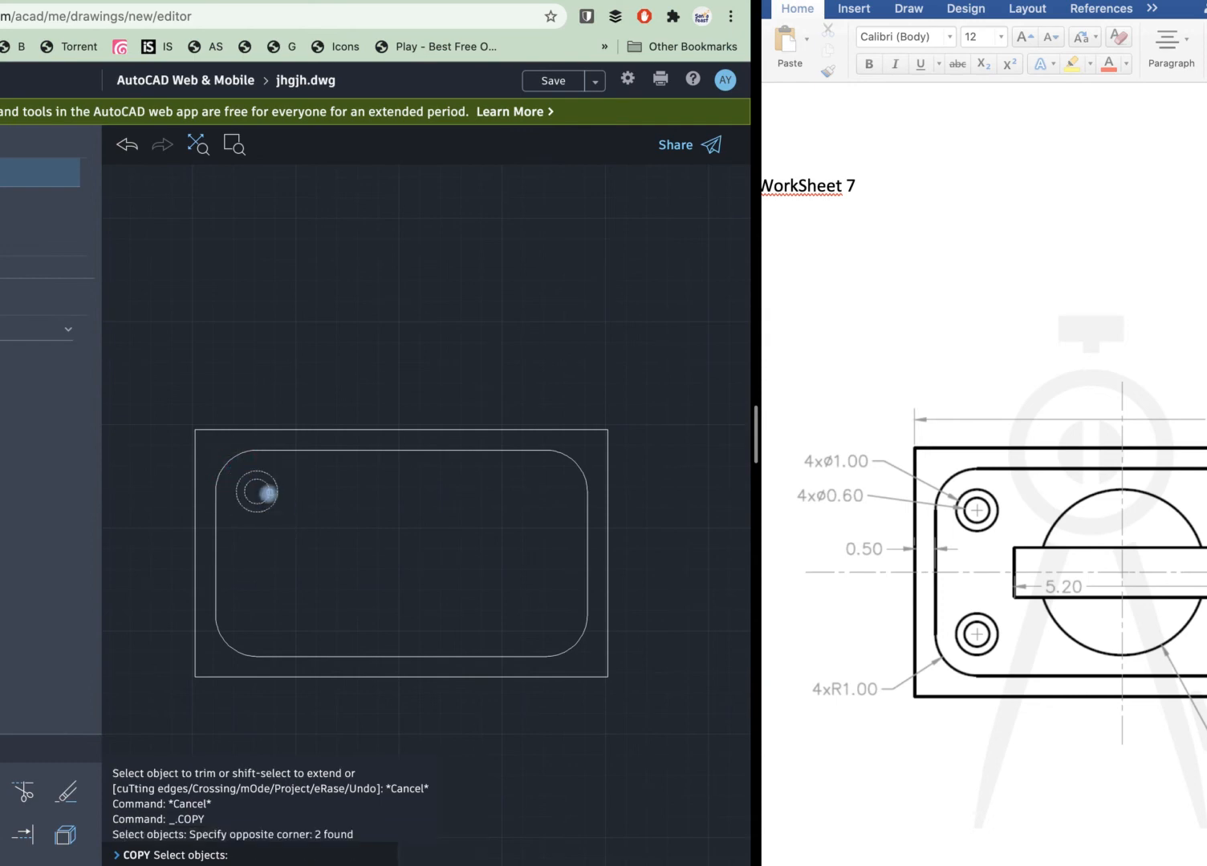
key("Return")
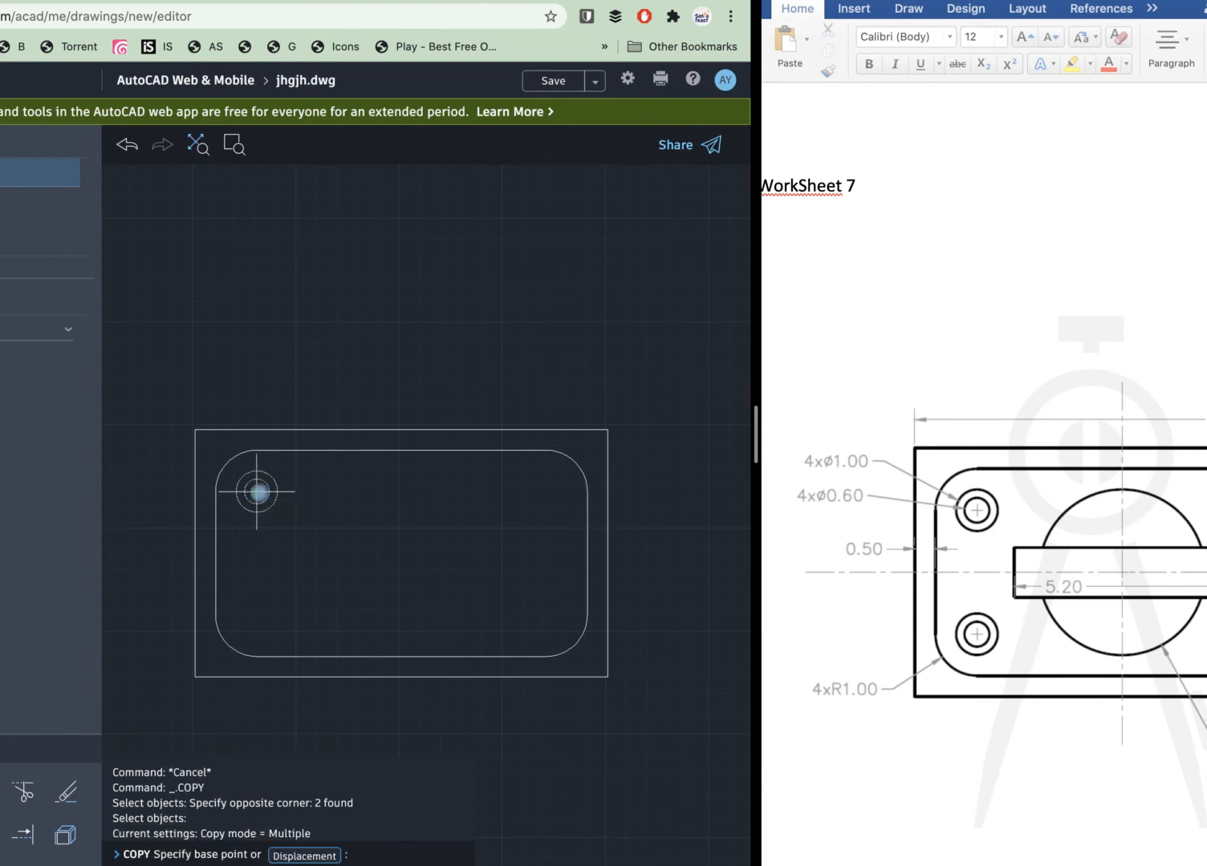
left_click(258, 492)
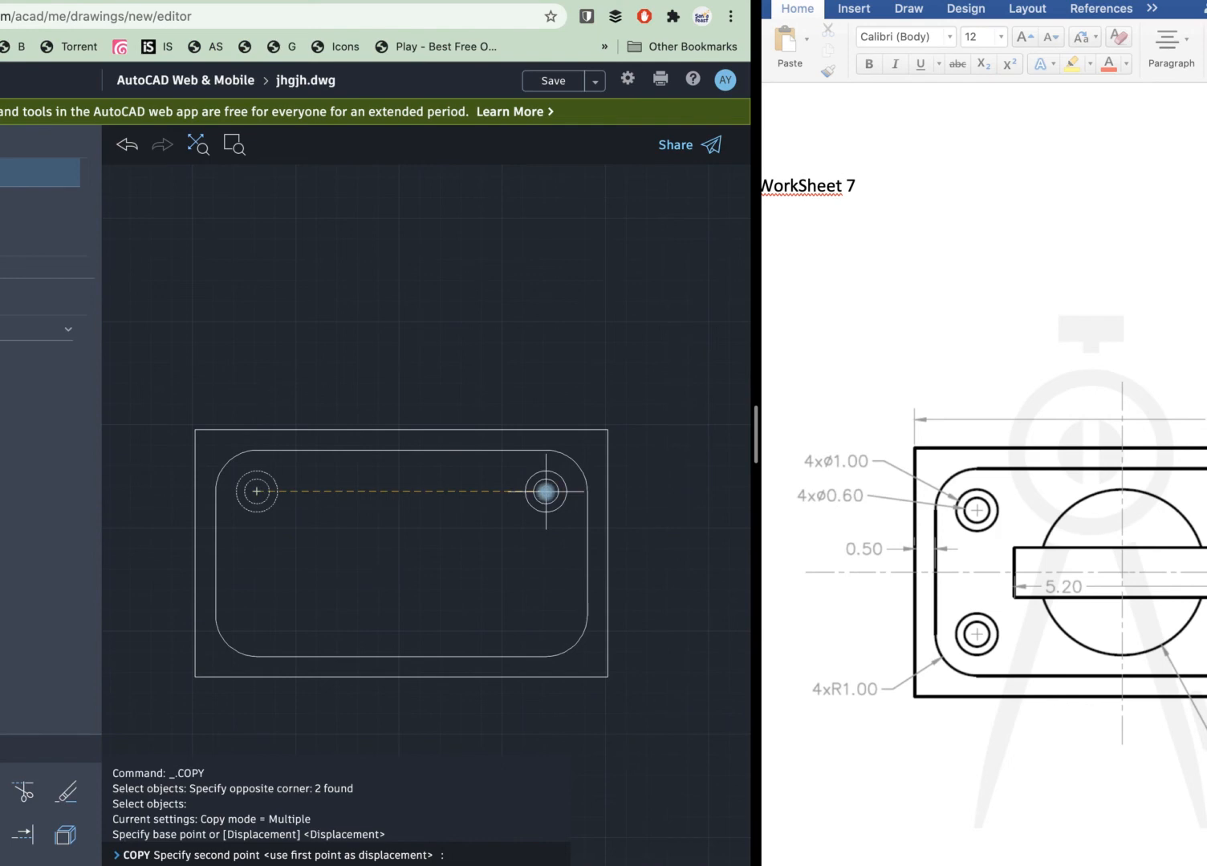
left_click(546, 492)
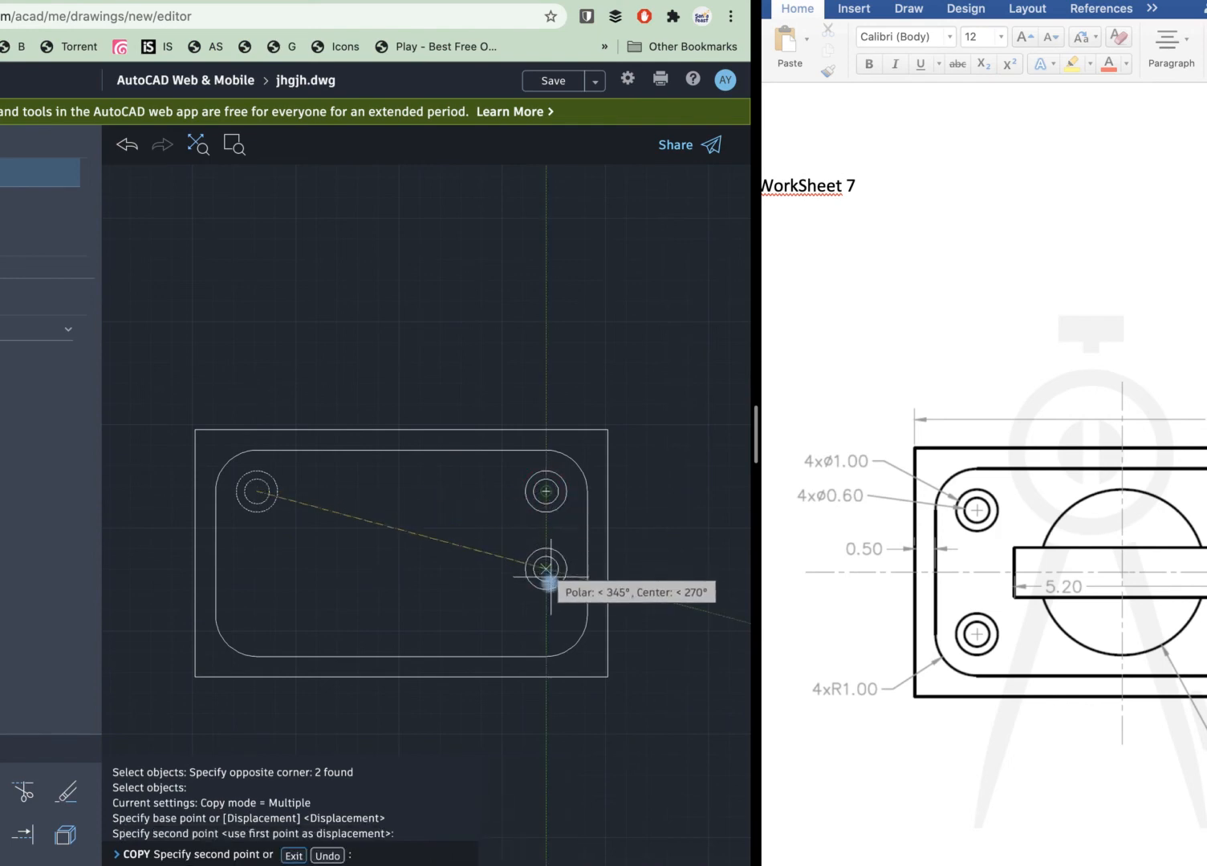
left_click(547, 629)
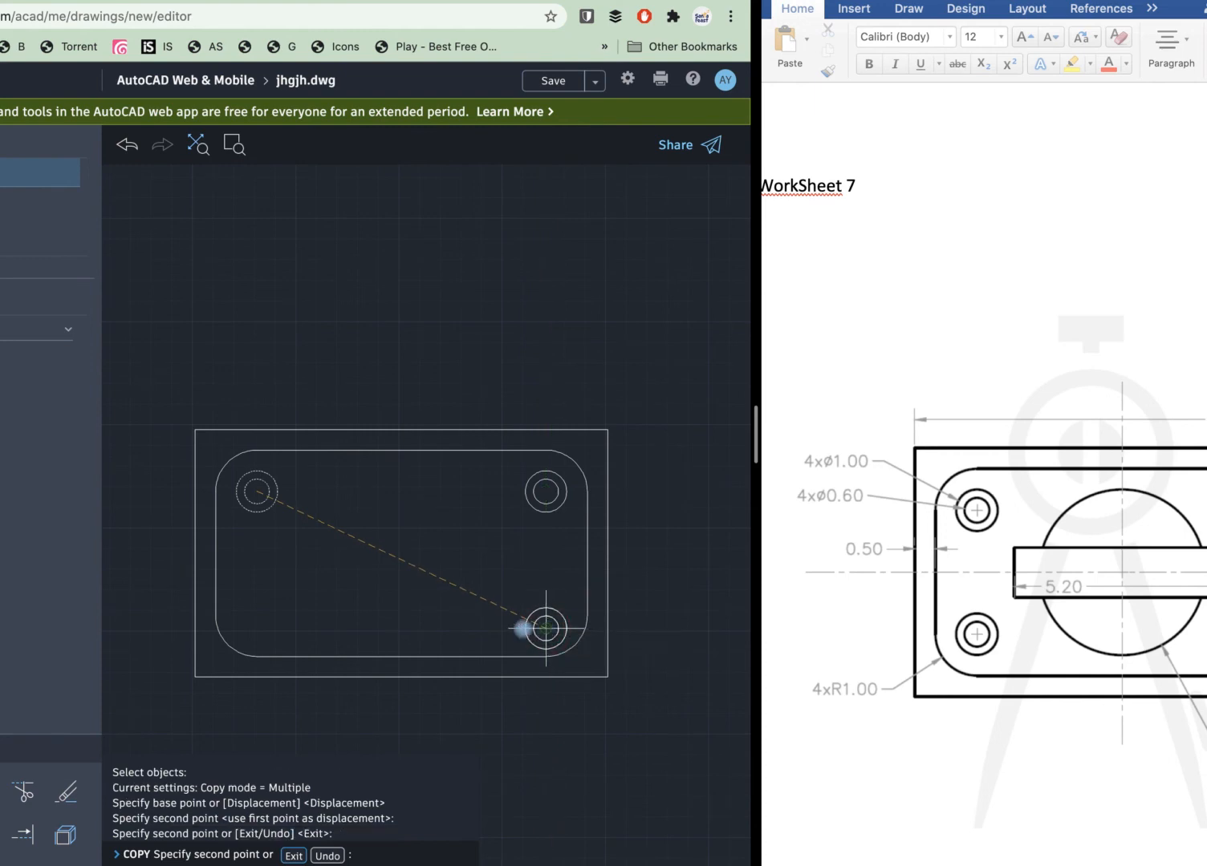
left_click(255, 629)
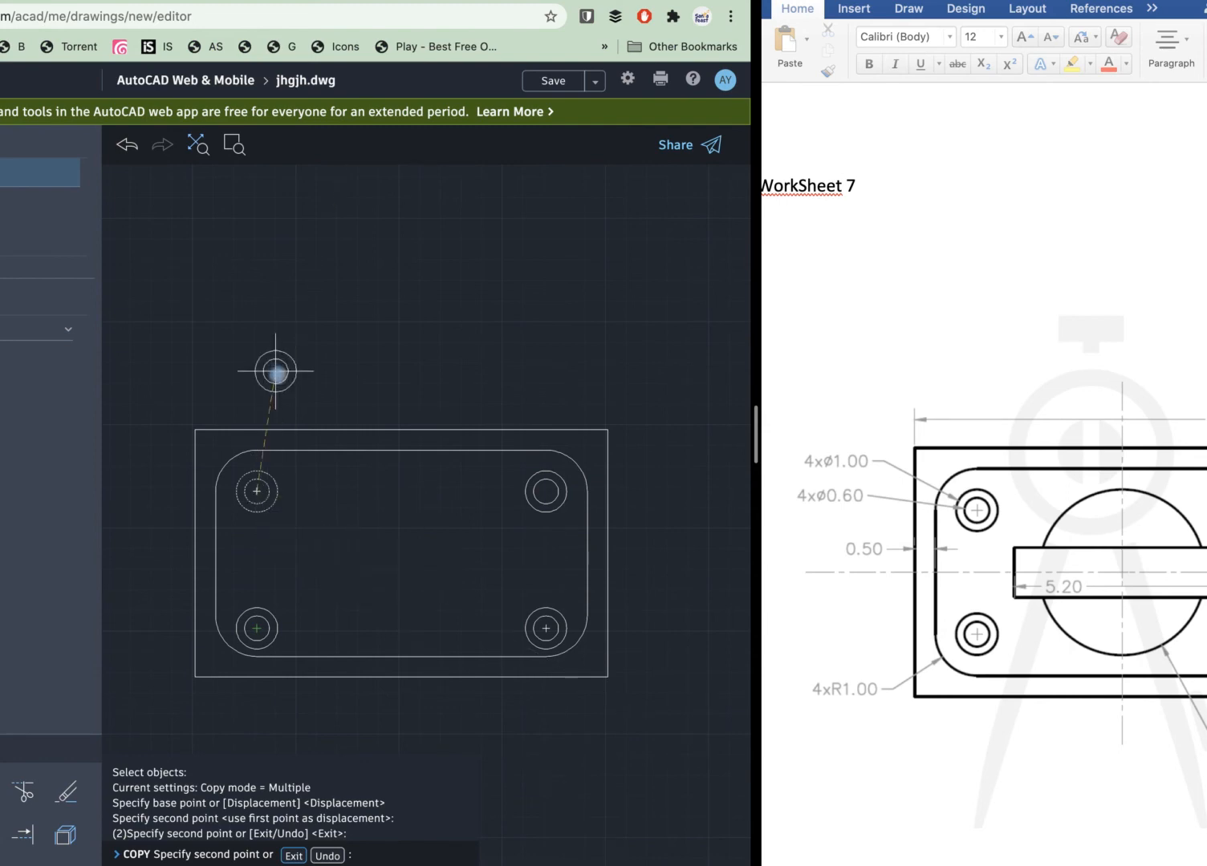
key("Escape")
key("Escape")
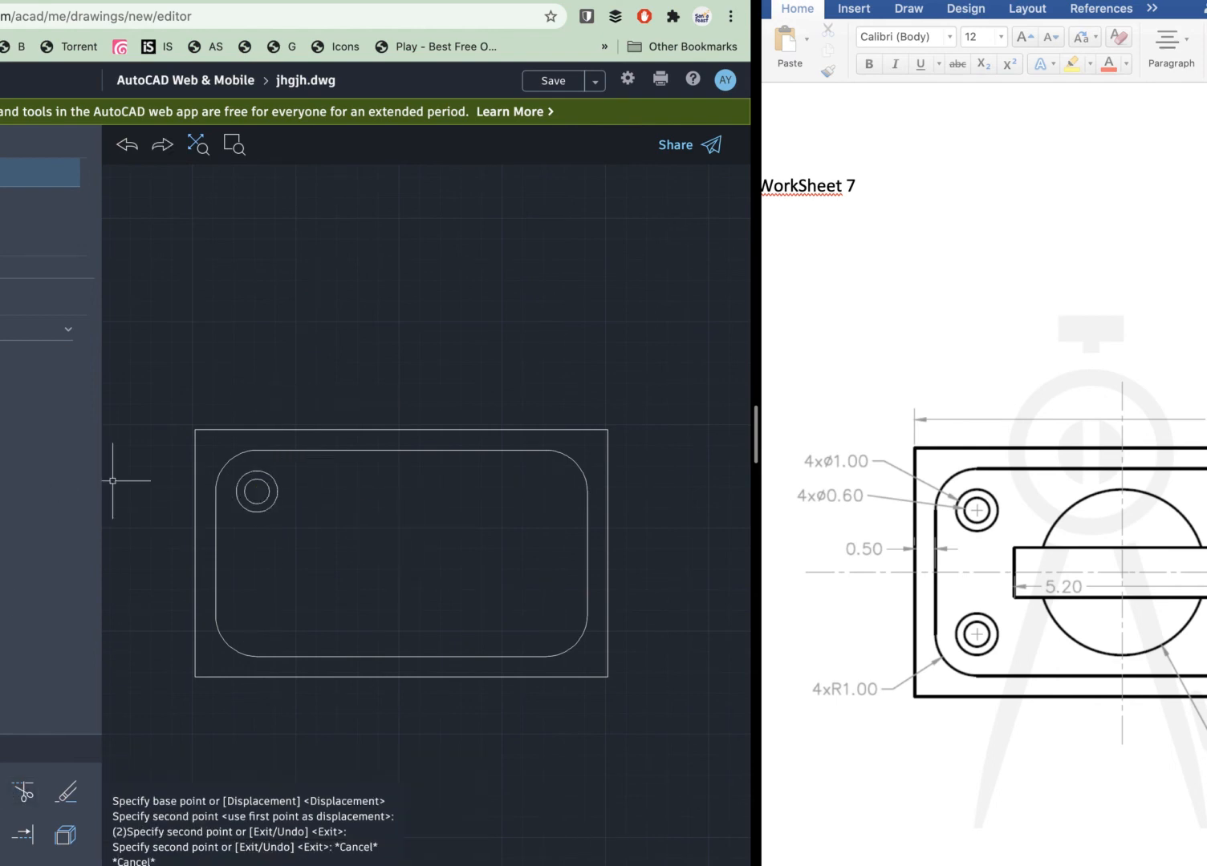
Copy the two concentric circles by their common center from the upper-left corner into the other three corners of the inner rectangle.
left_click(1, 793)
left_click(289, 470)
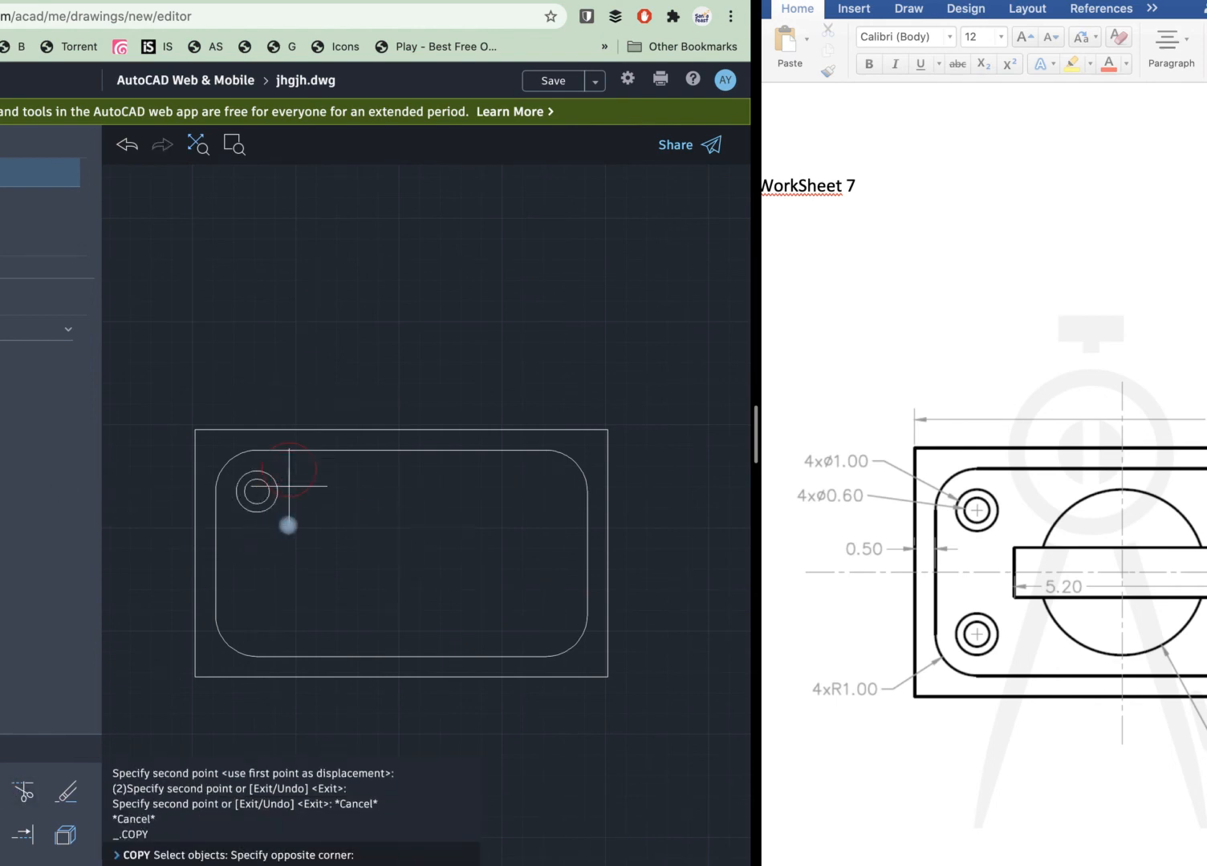
left_click(228, 522)
key("Return")
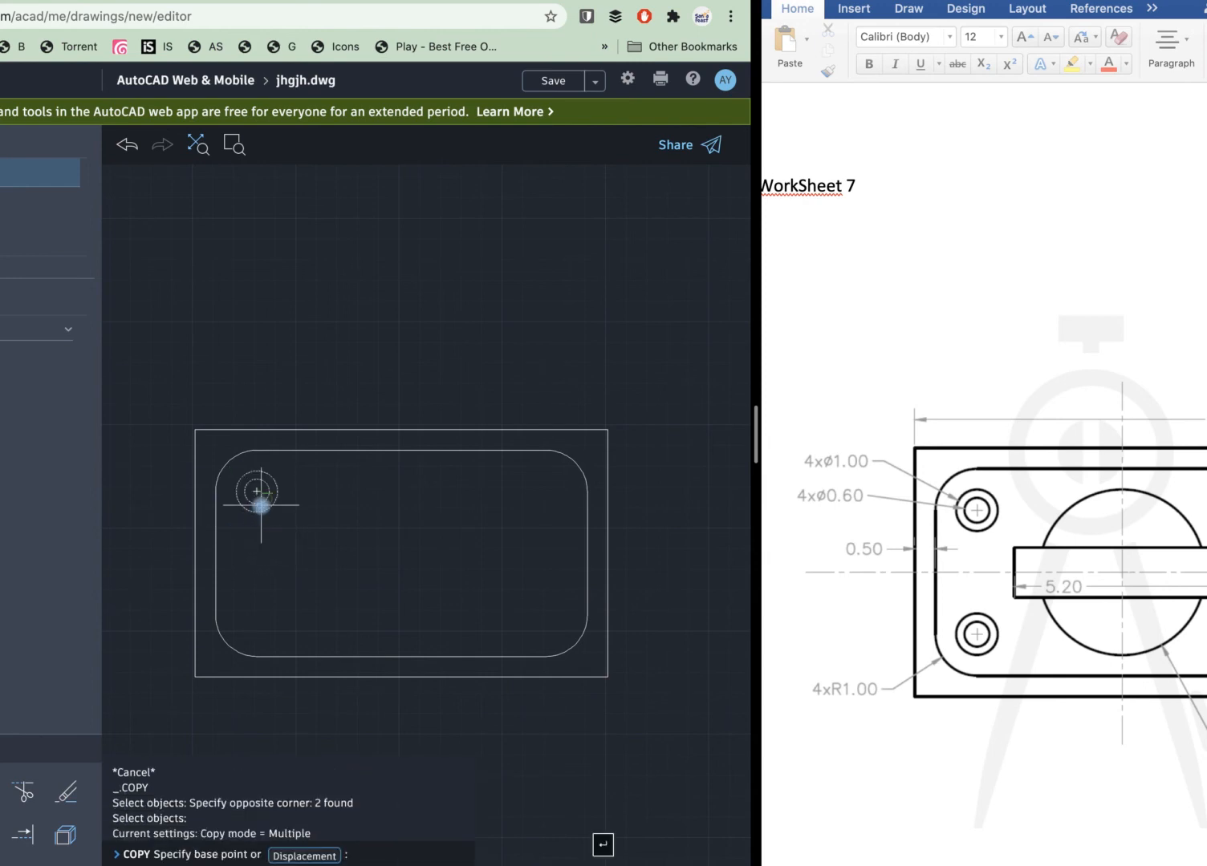
left_click(257, 491)
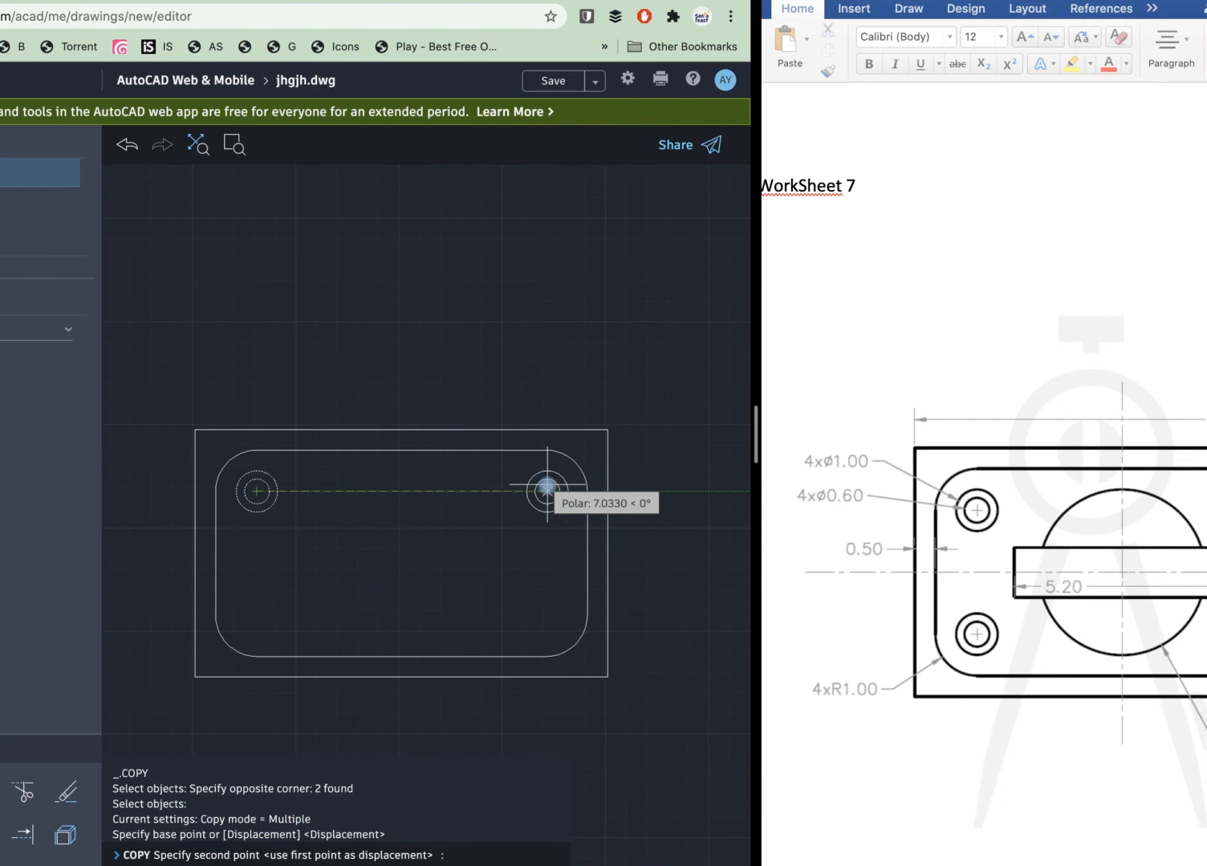
left_click(548, 491)
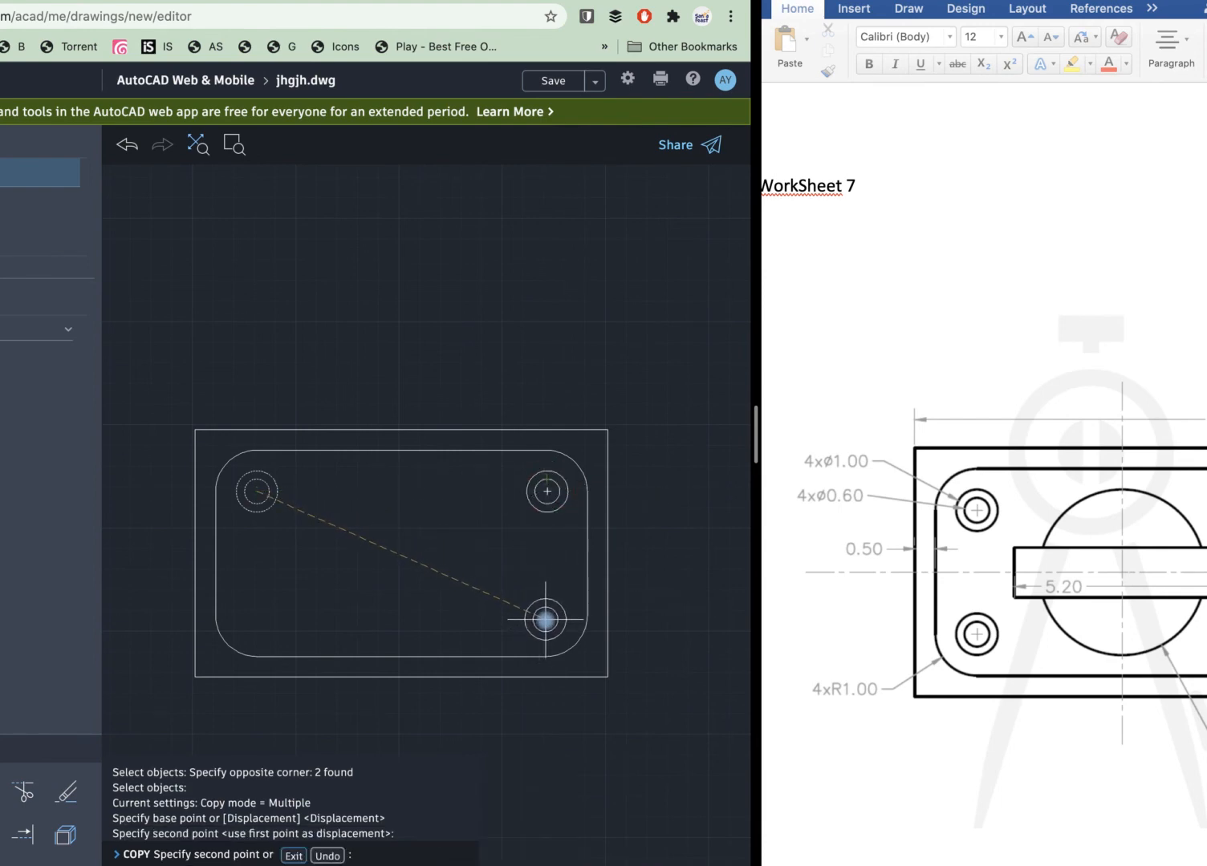
left_click(545, 619)
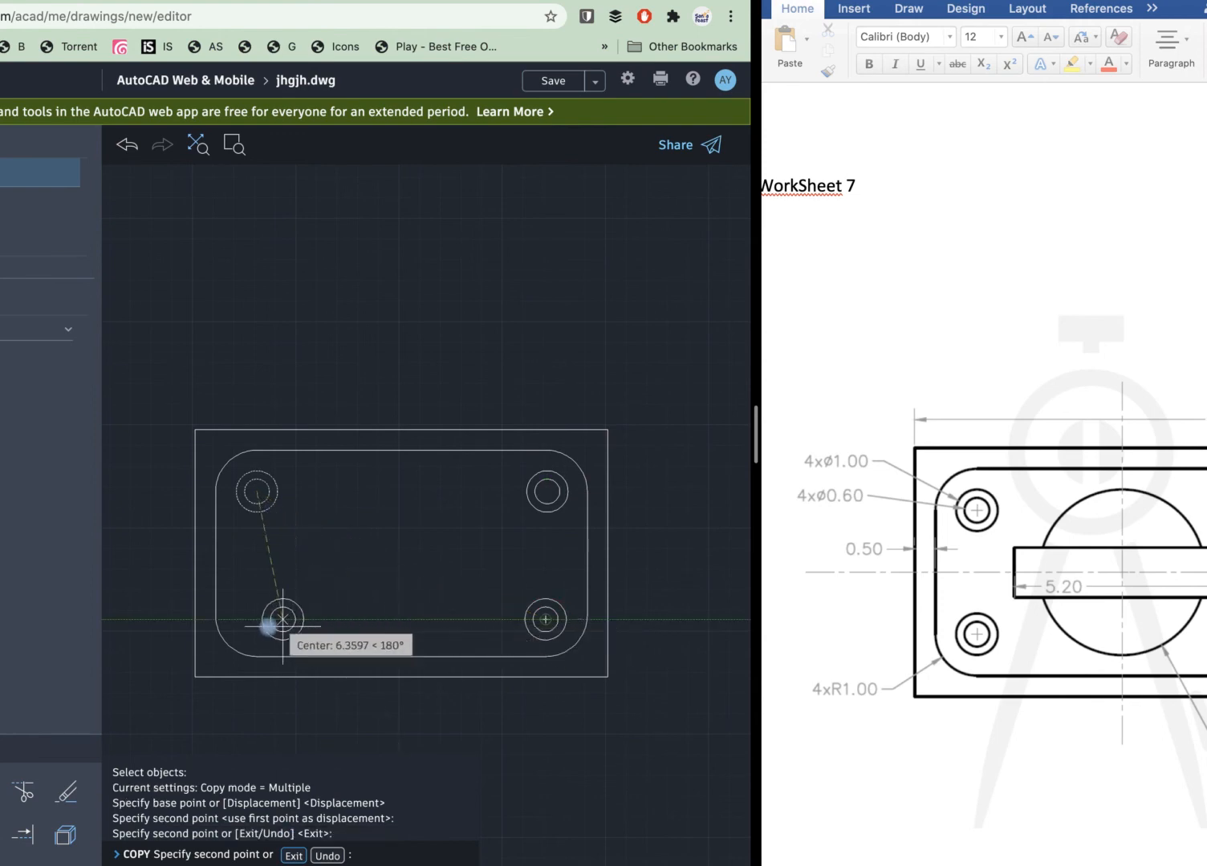
left_click(257, 620)
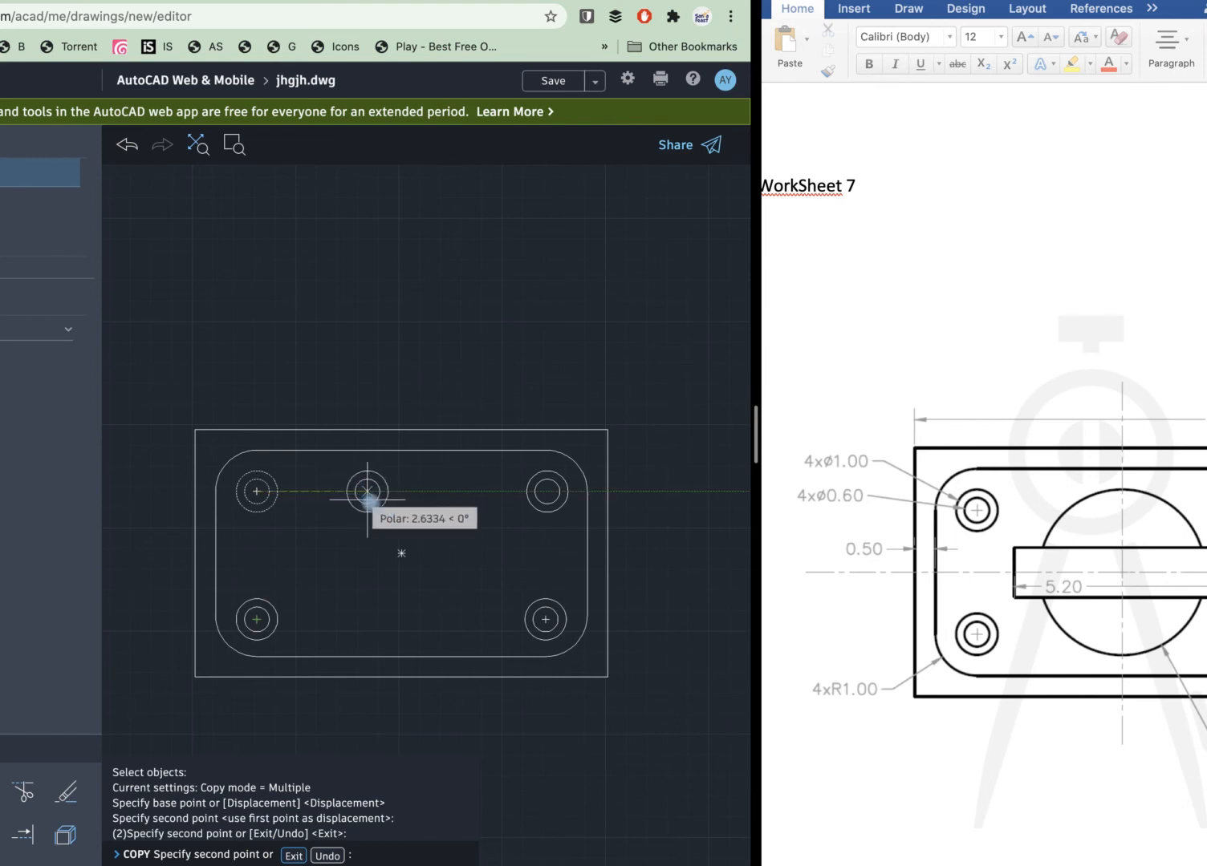
key("Return")
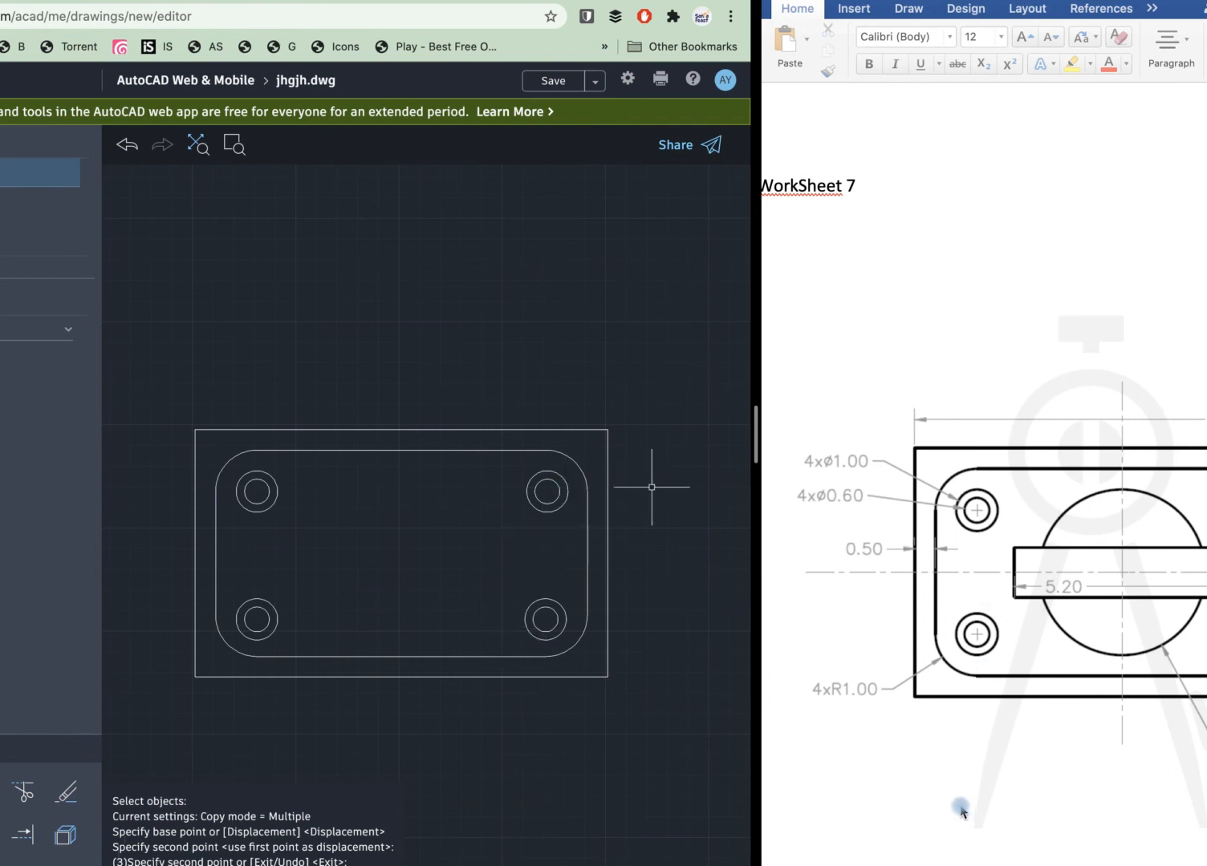
Check the central circle in the reference drawing and try to draw it at the plate's middle with the Geometric Center snap.
scroll(983, 561, "right", 3)
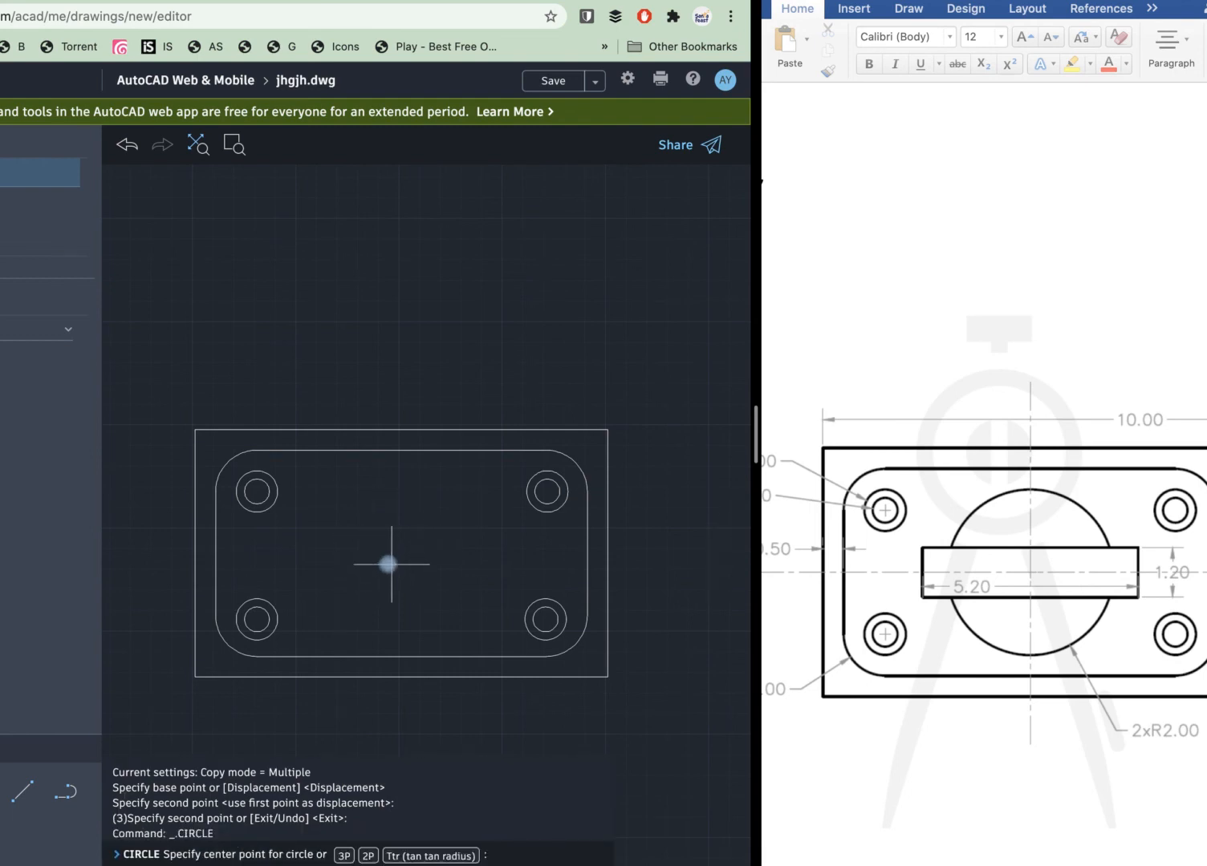
right_click(461, 710, "shift")
left_click(485, 597)
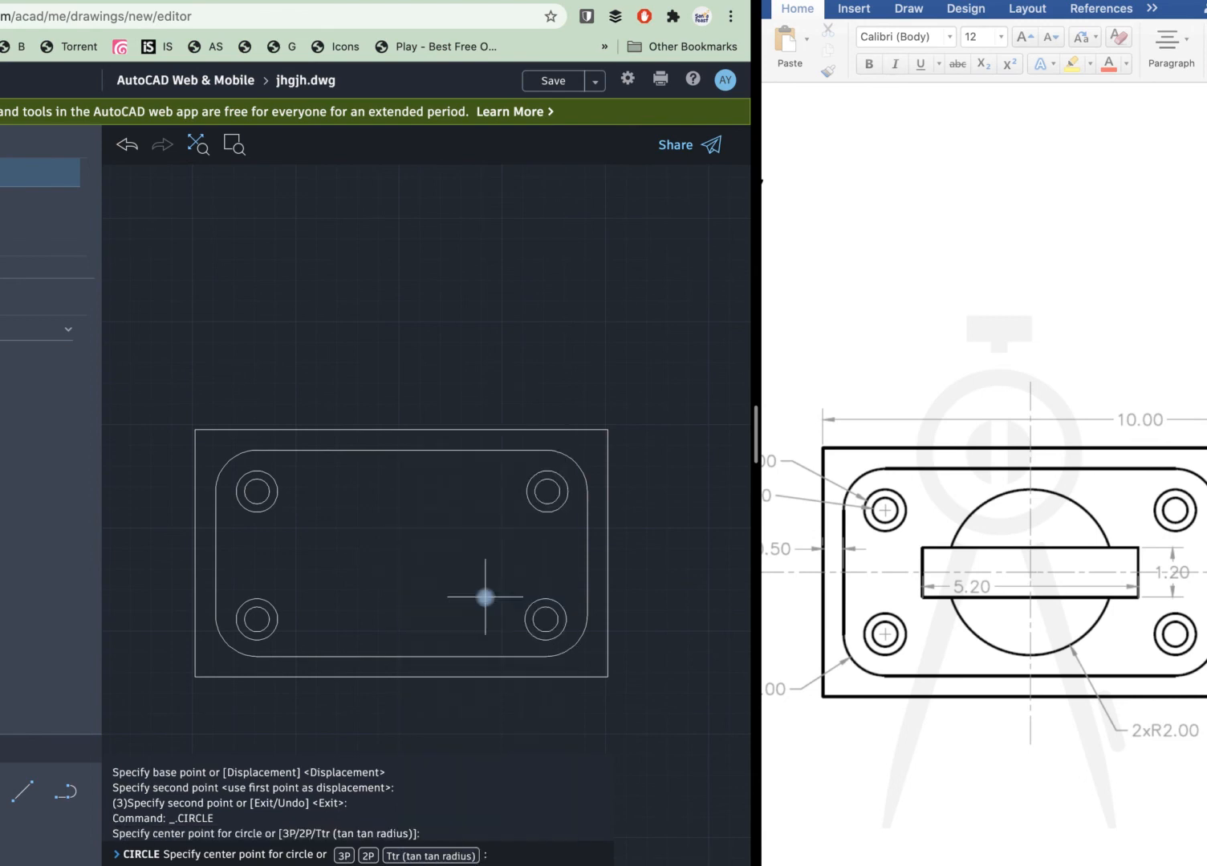
right_click(459, 746, "shift")
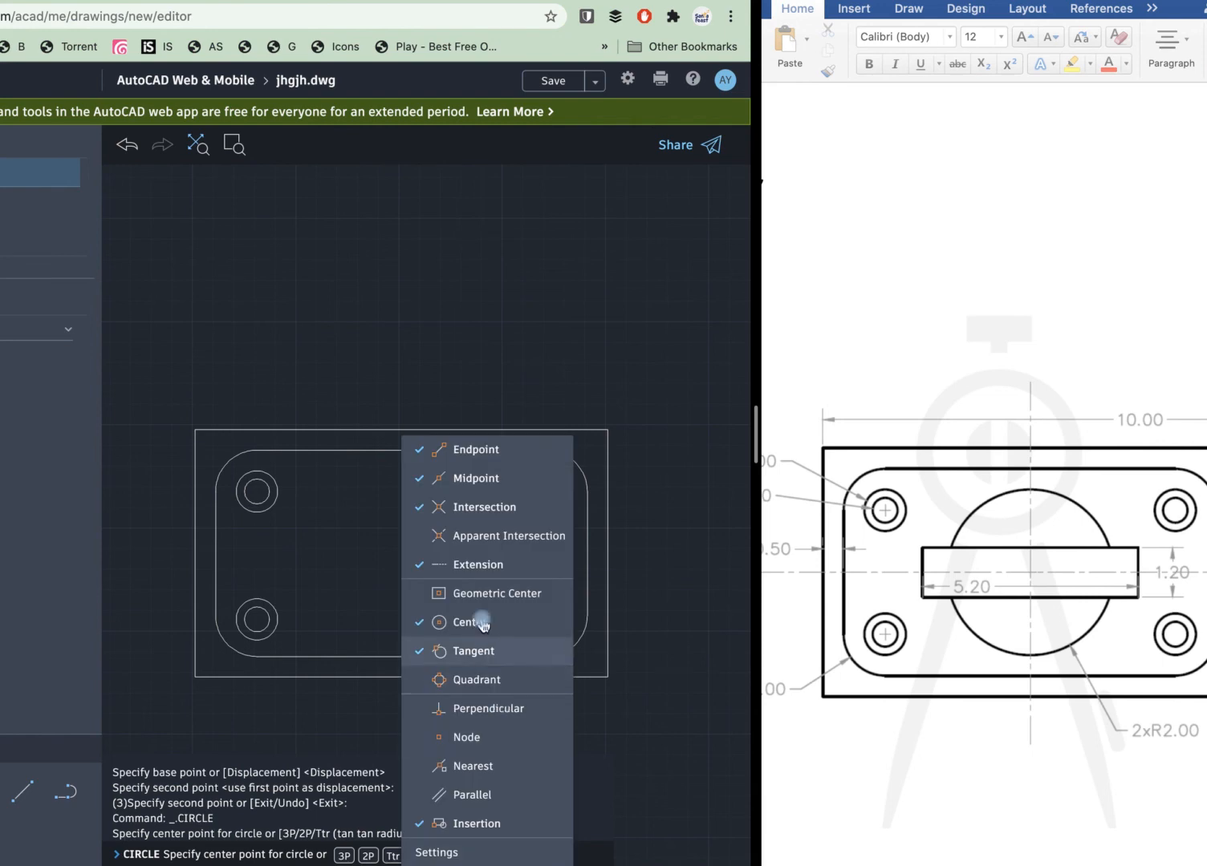
left_click(480, 592)
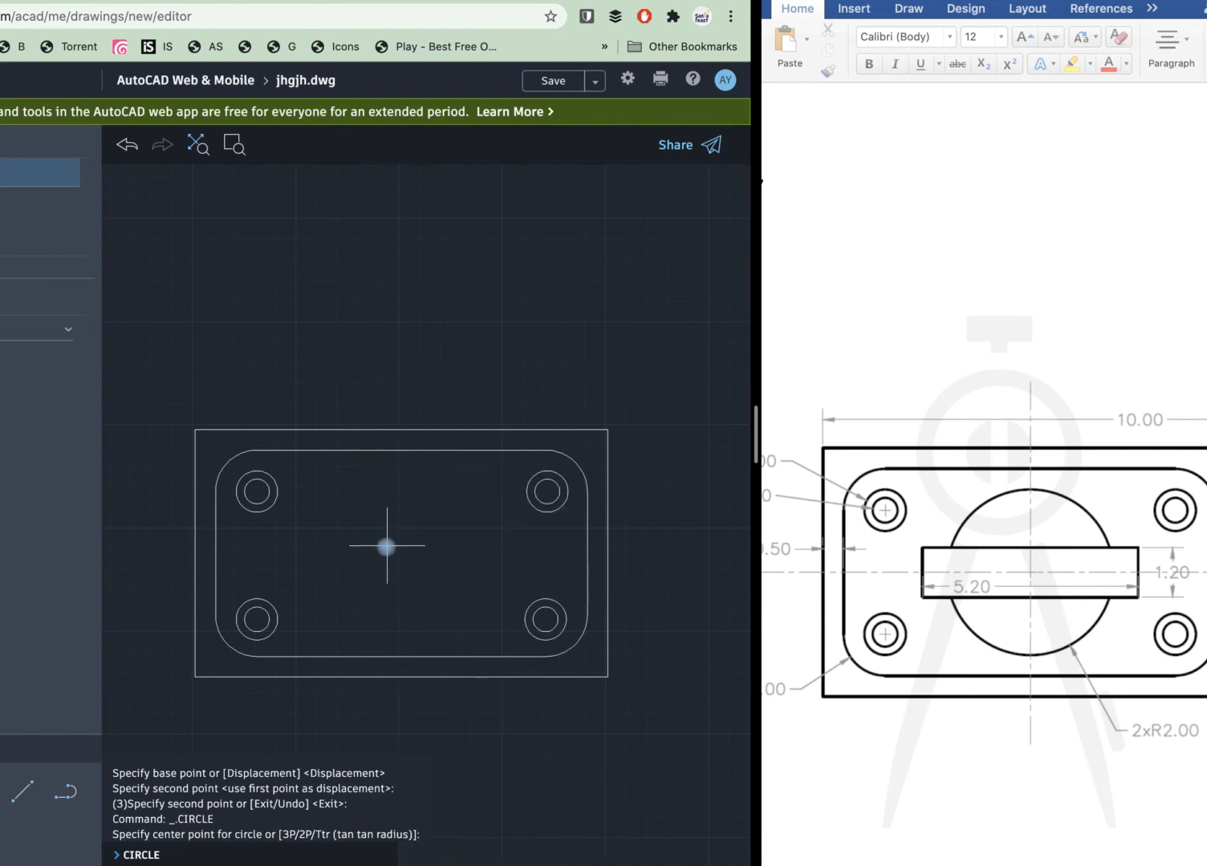
left_click(387, 546)
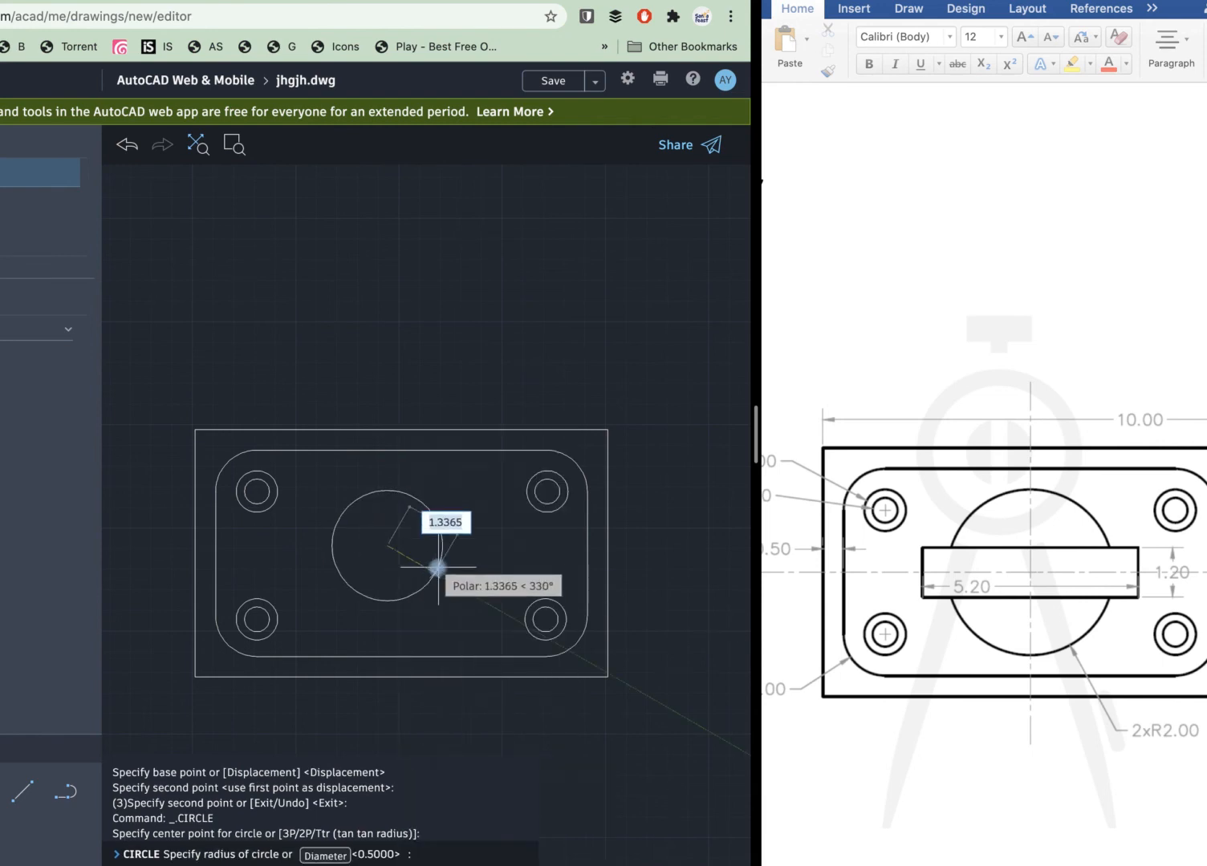
key("super+z")
left_click(437, 568)
left_click(126, 145)
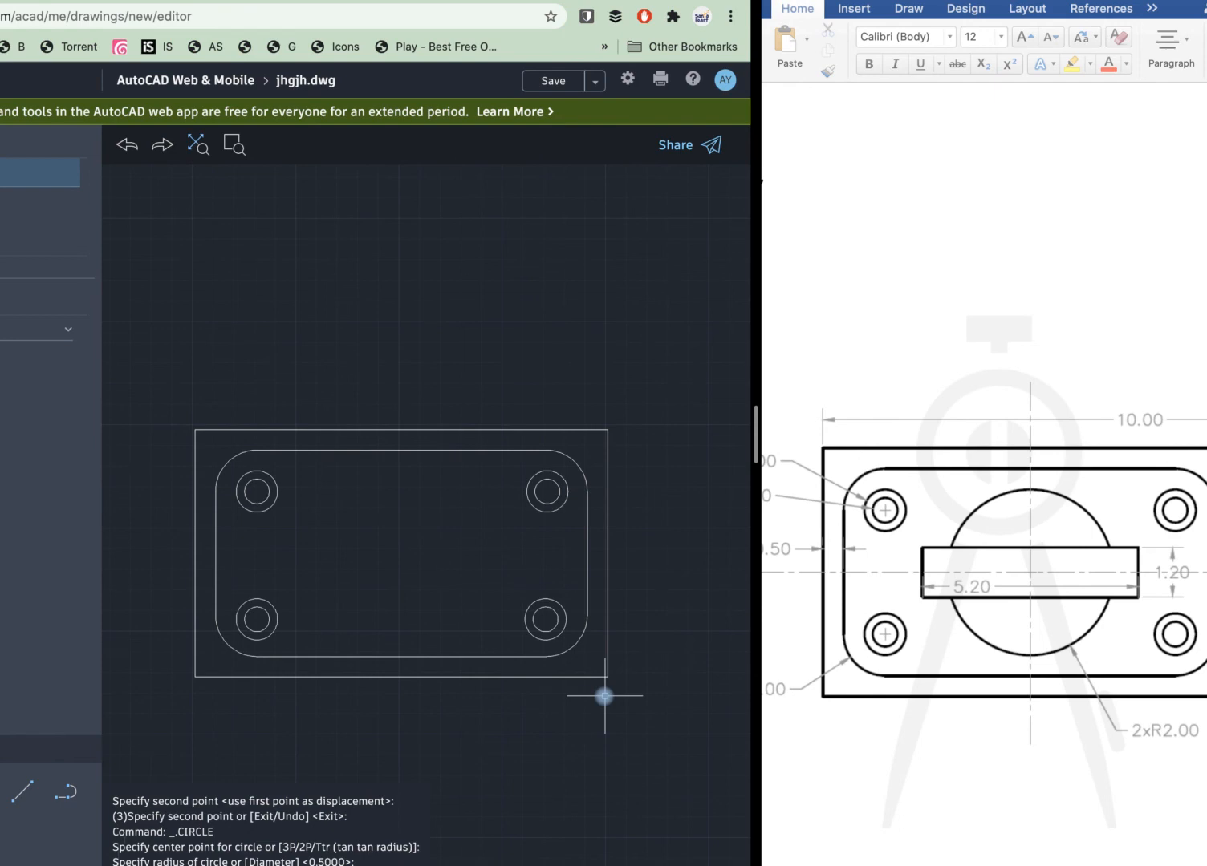
Draw a circle of radius 2 in the empty area above the plate.
scroll(604, 695, "up", 3)
scroll(604, 695, "down", 3)
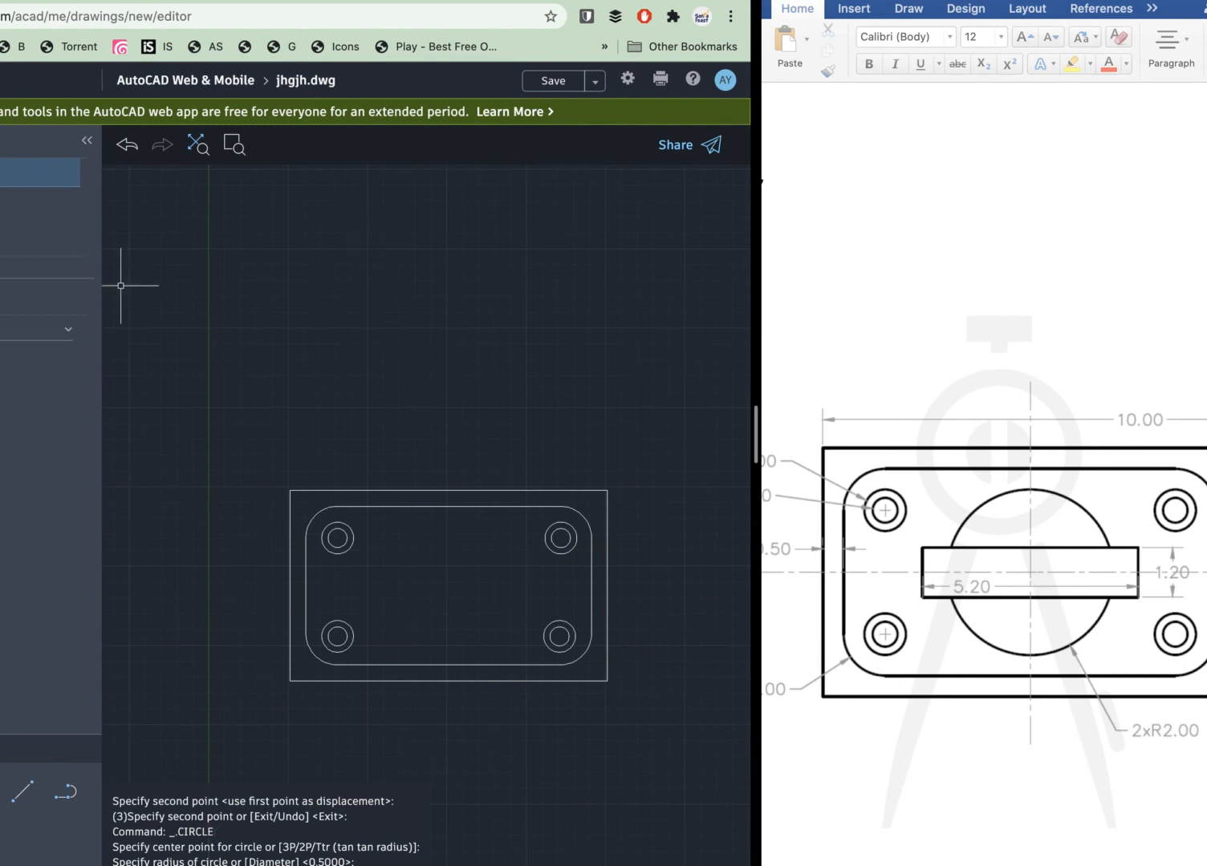
key("Return")
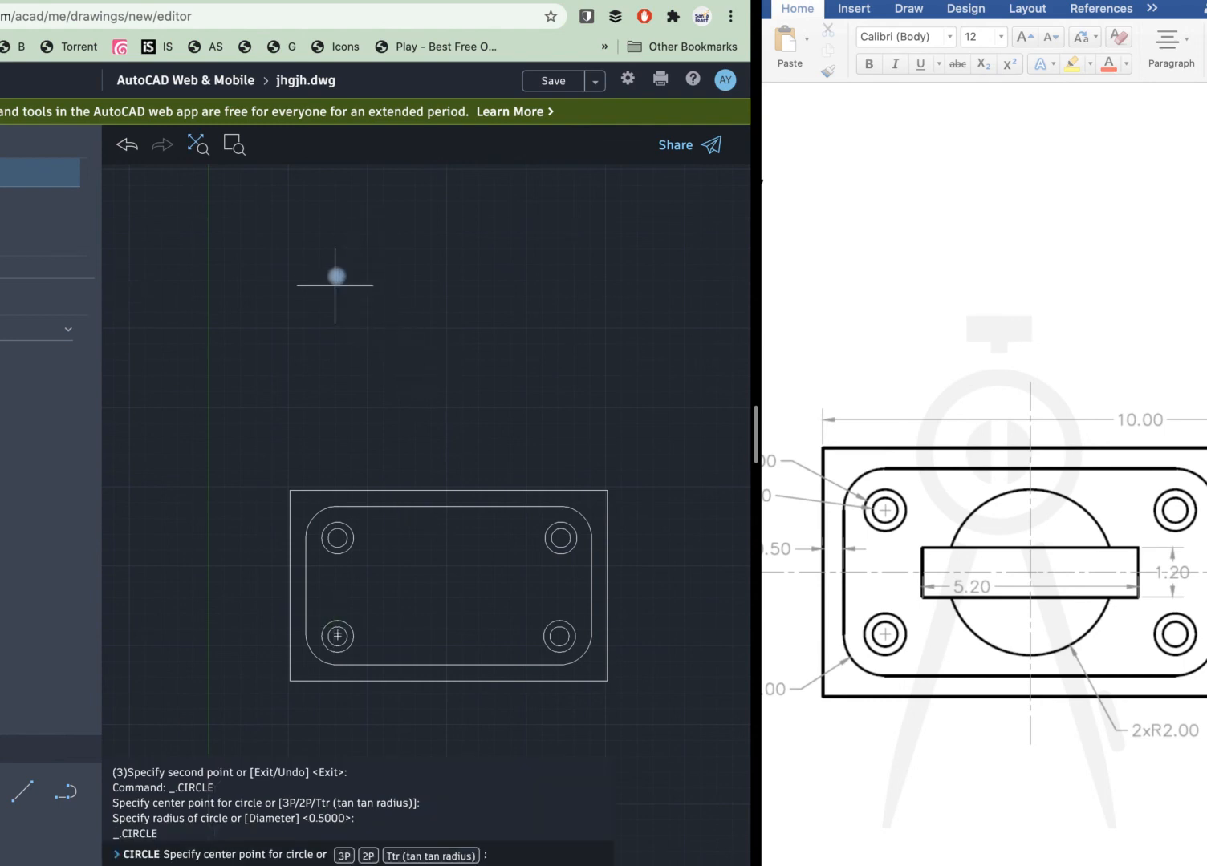
left_click(368, 265)
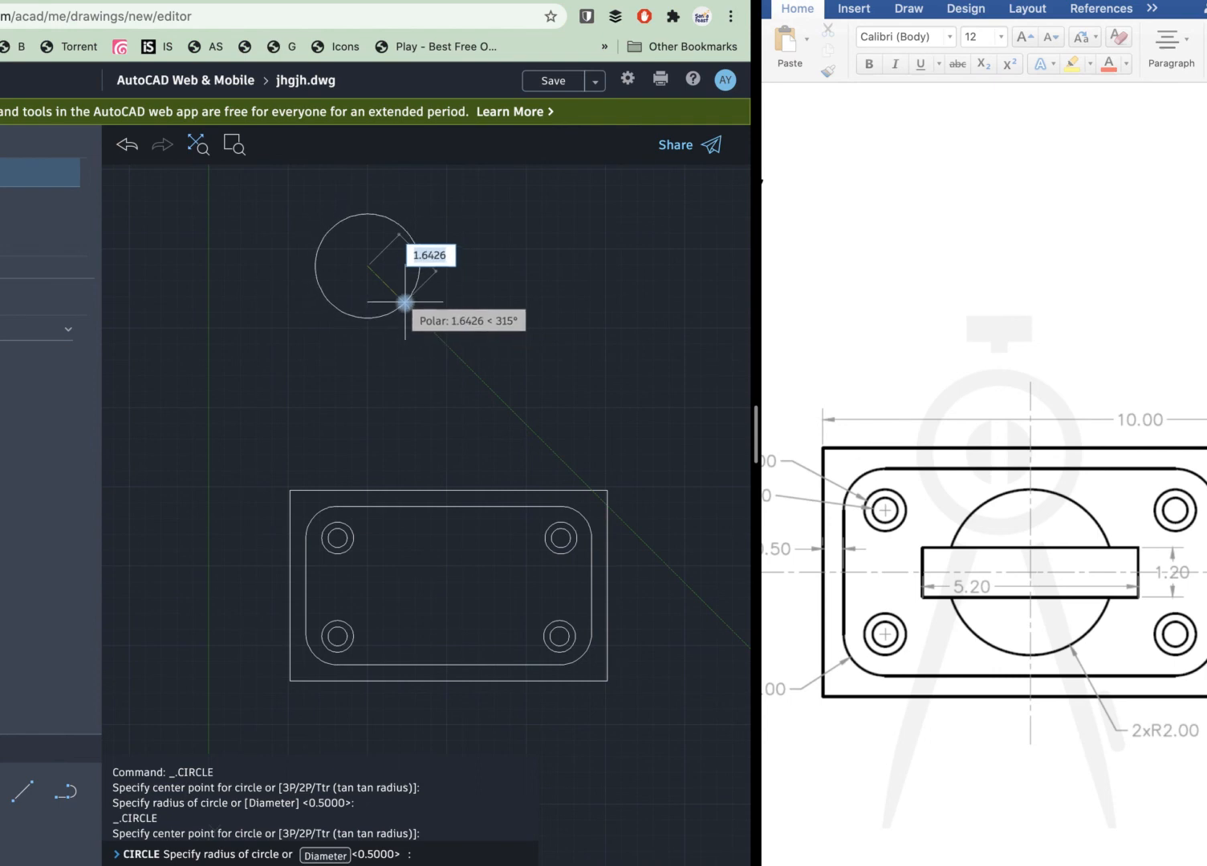
type("2")
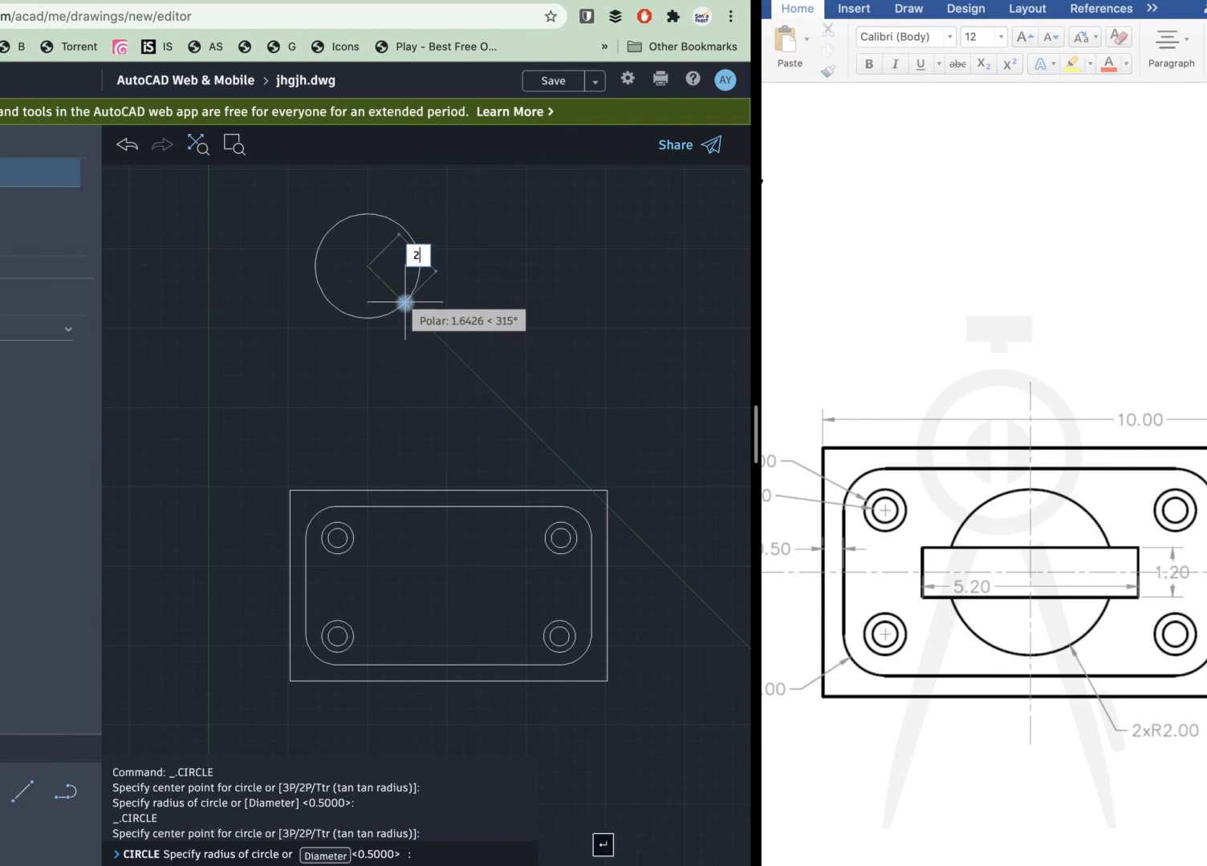
key("Return")
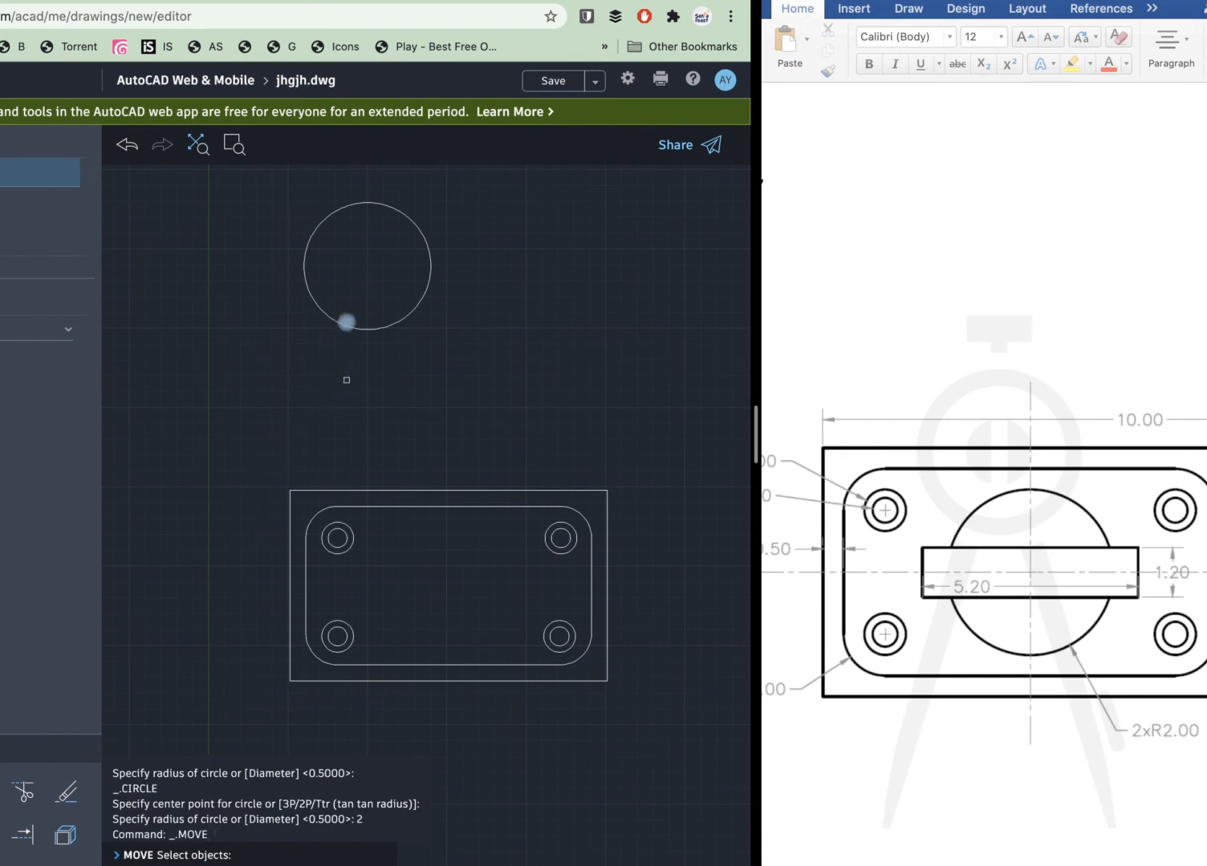
Move the radius 2 circle by its center from above the plate to the geometric center of the plate.
left_click(317, 212)
left_click(337, 234)
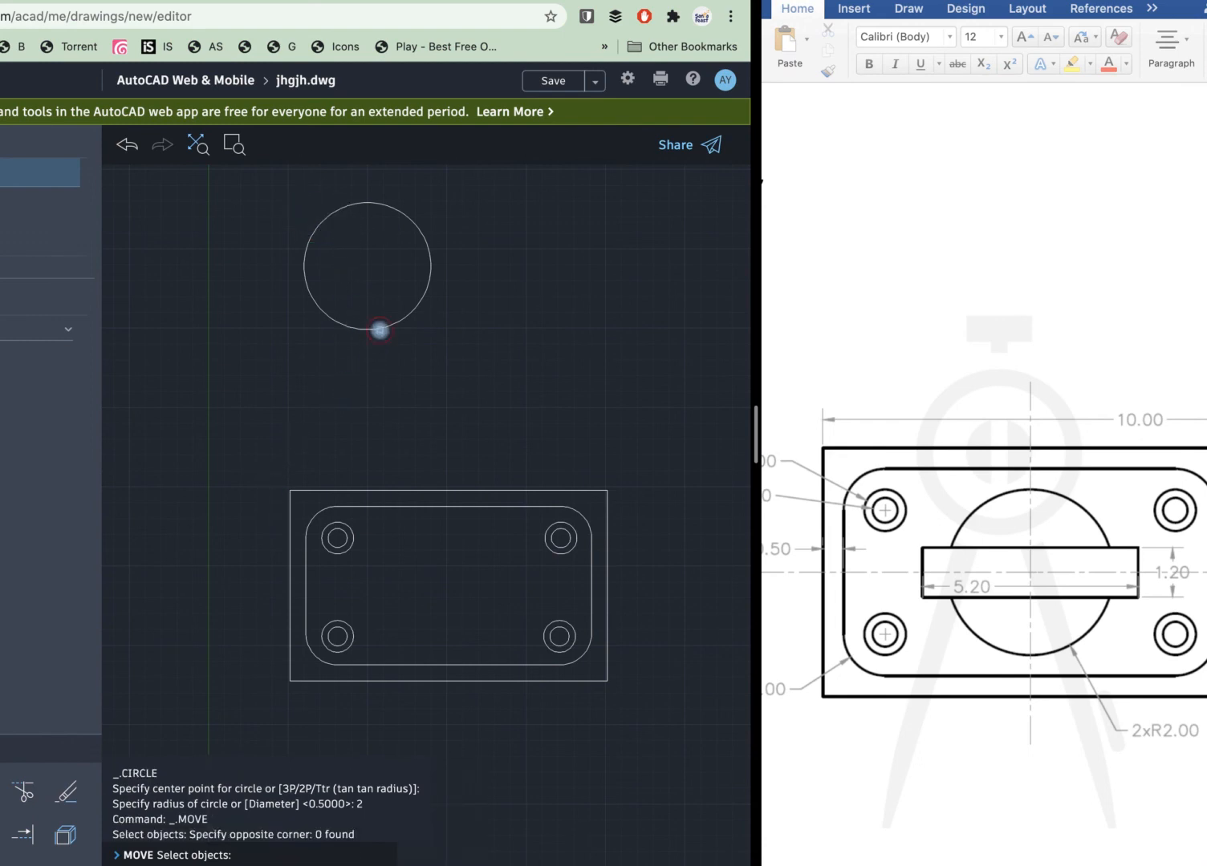
left_click(380, 329)
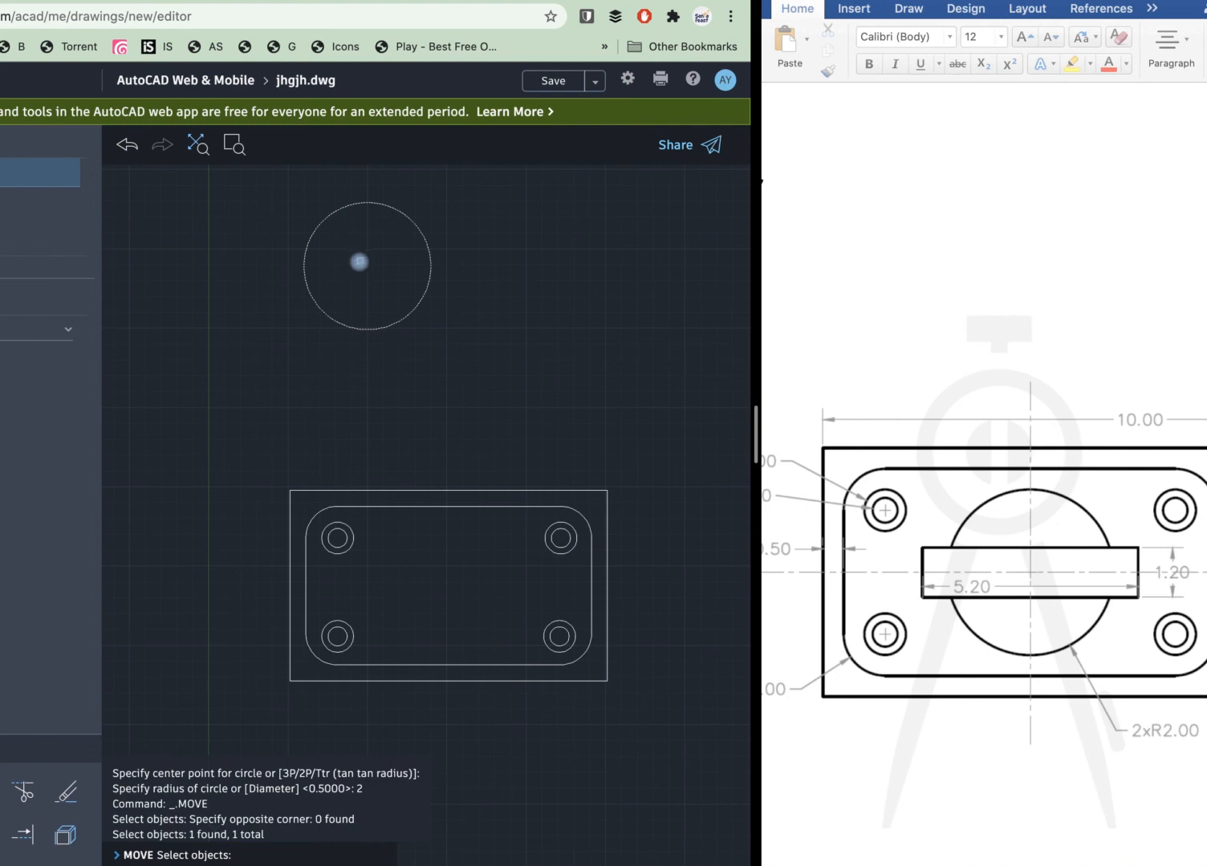
key("Return")
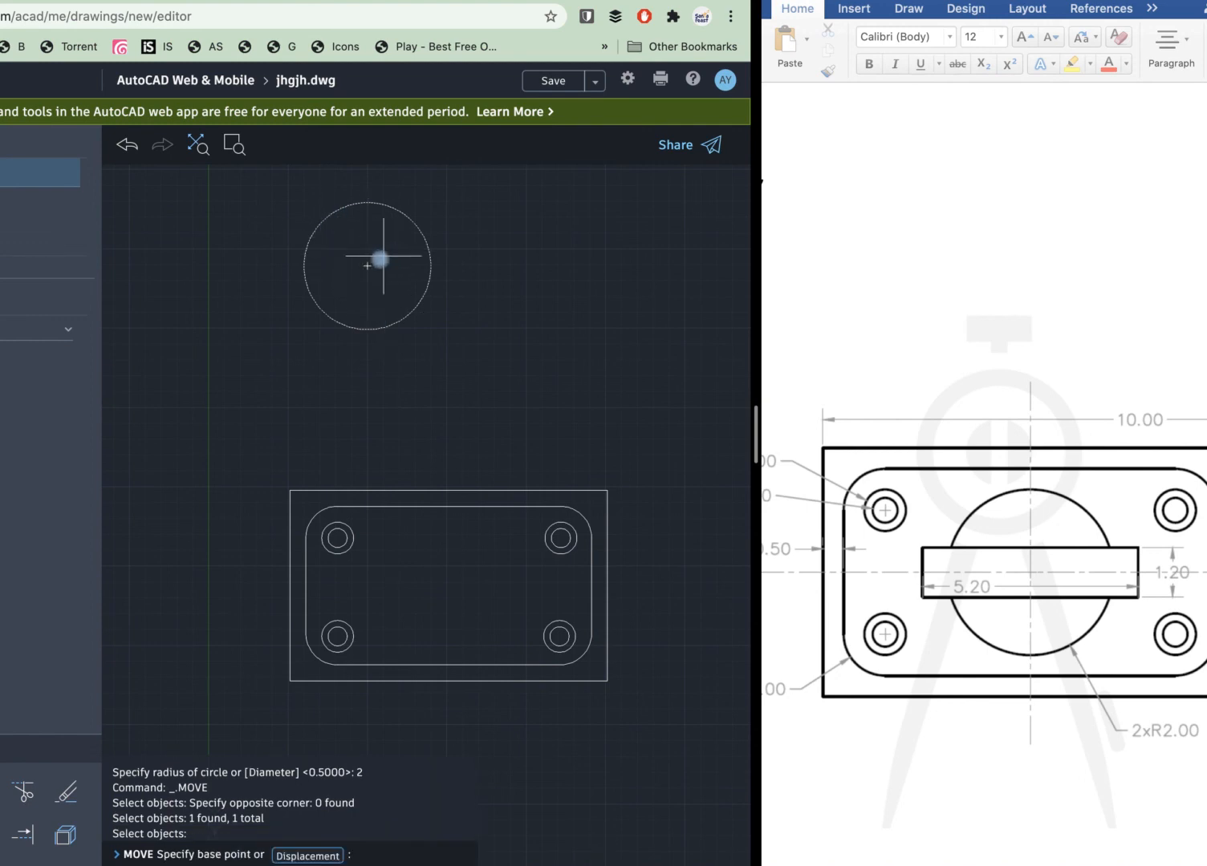
left_click(368, 267)
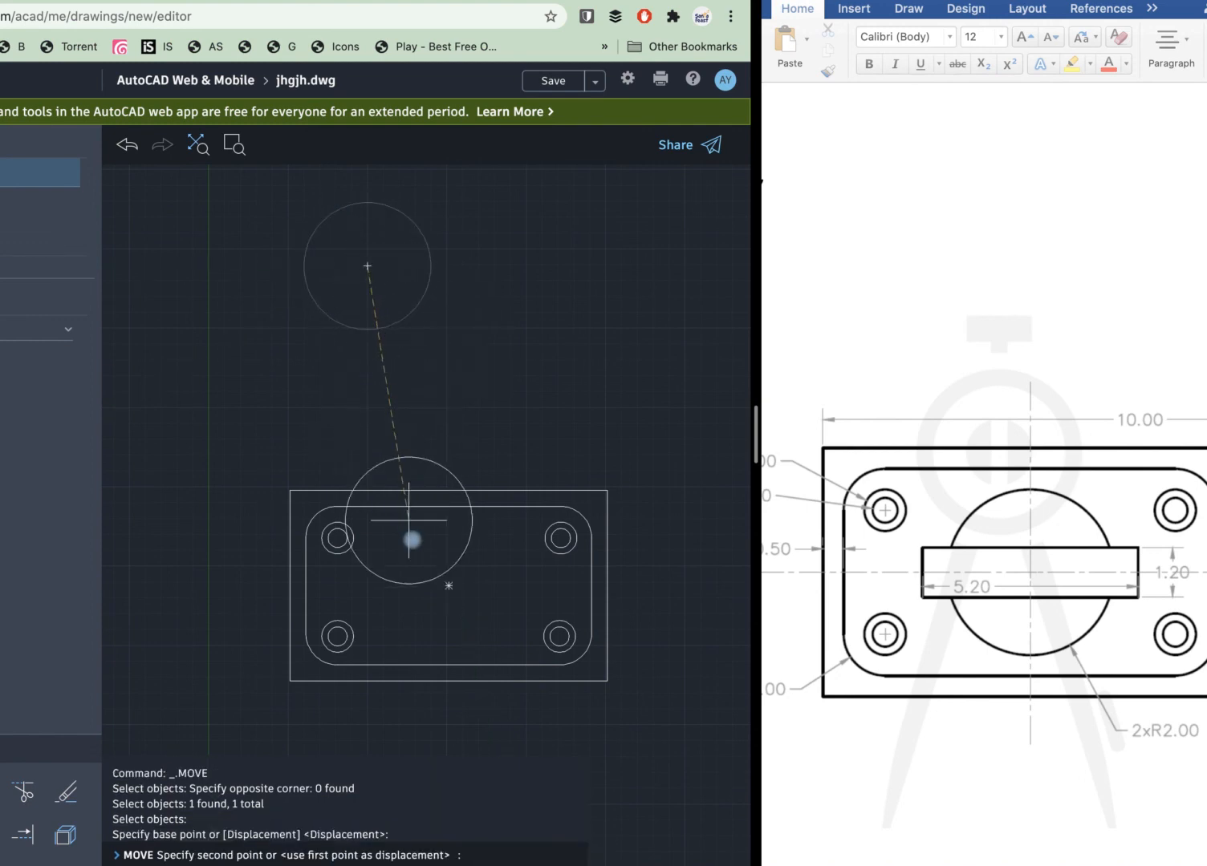
left_click(448, 587)
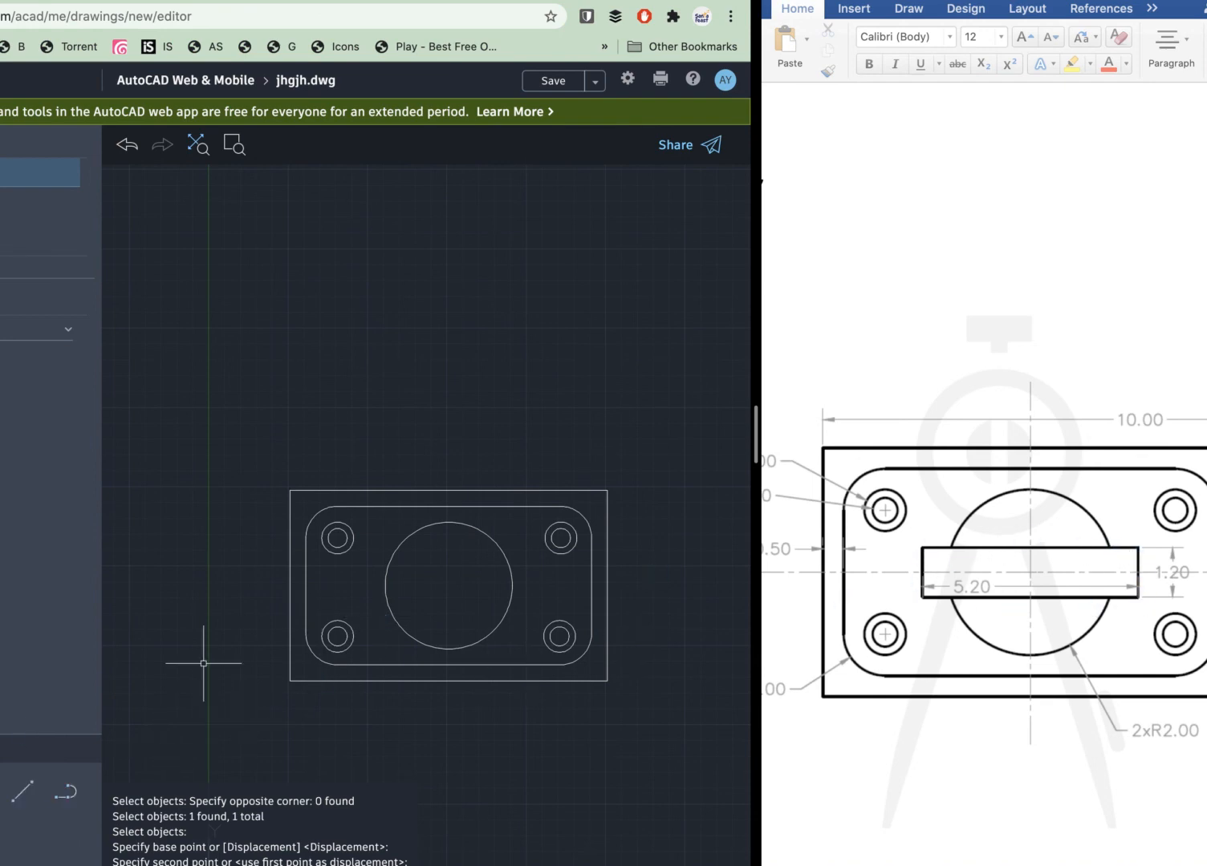
Draw a rectangle 5.2 wide and 1.2 high in the empty area above the plate.
left_click(267, 313)
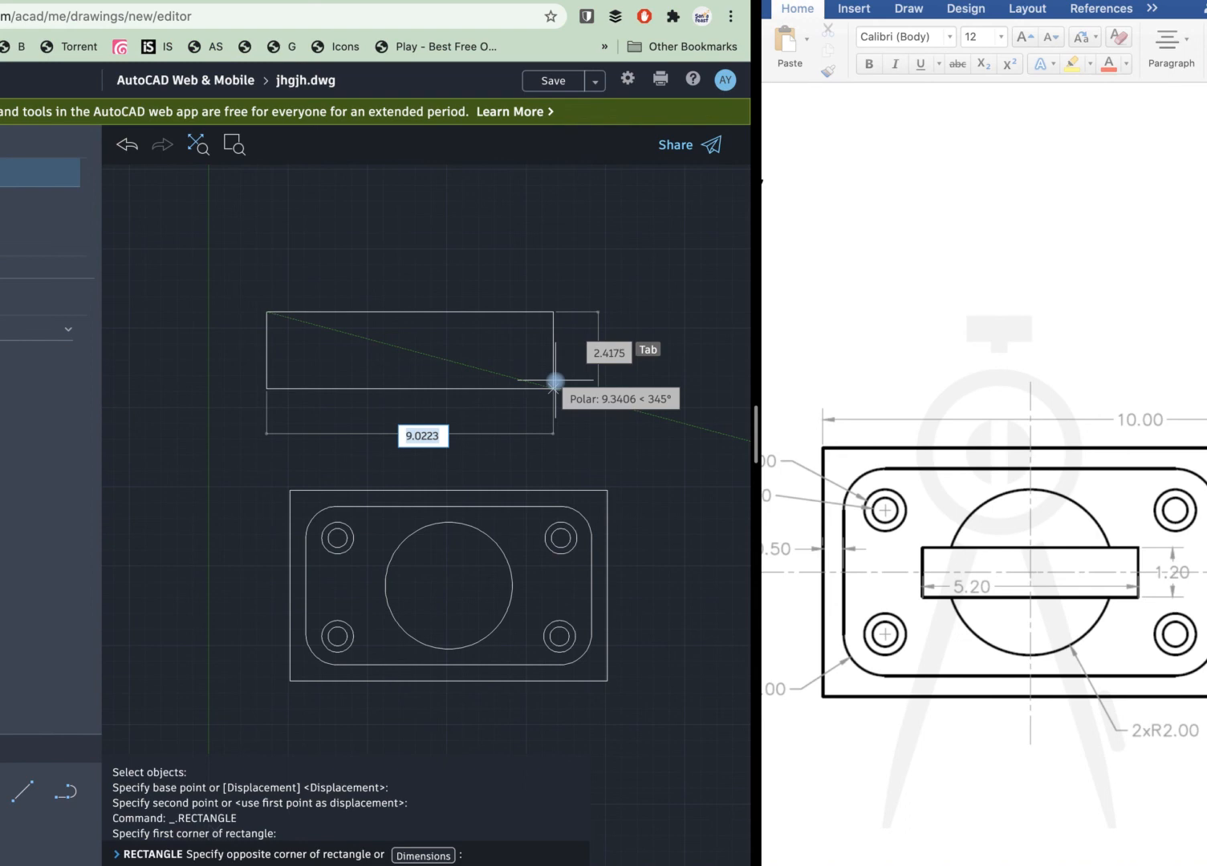
type("5.2")
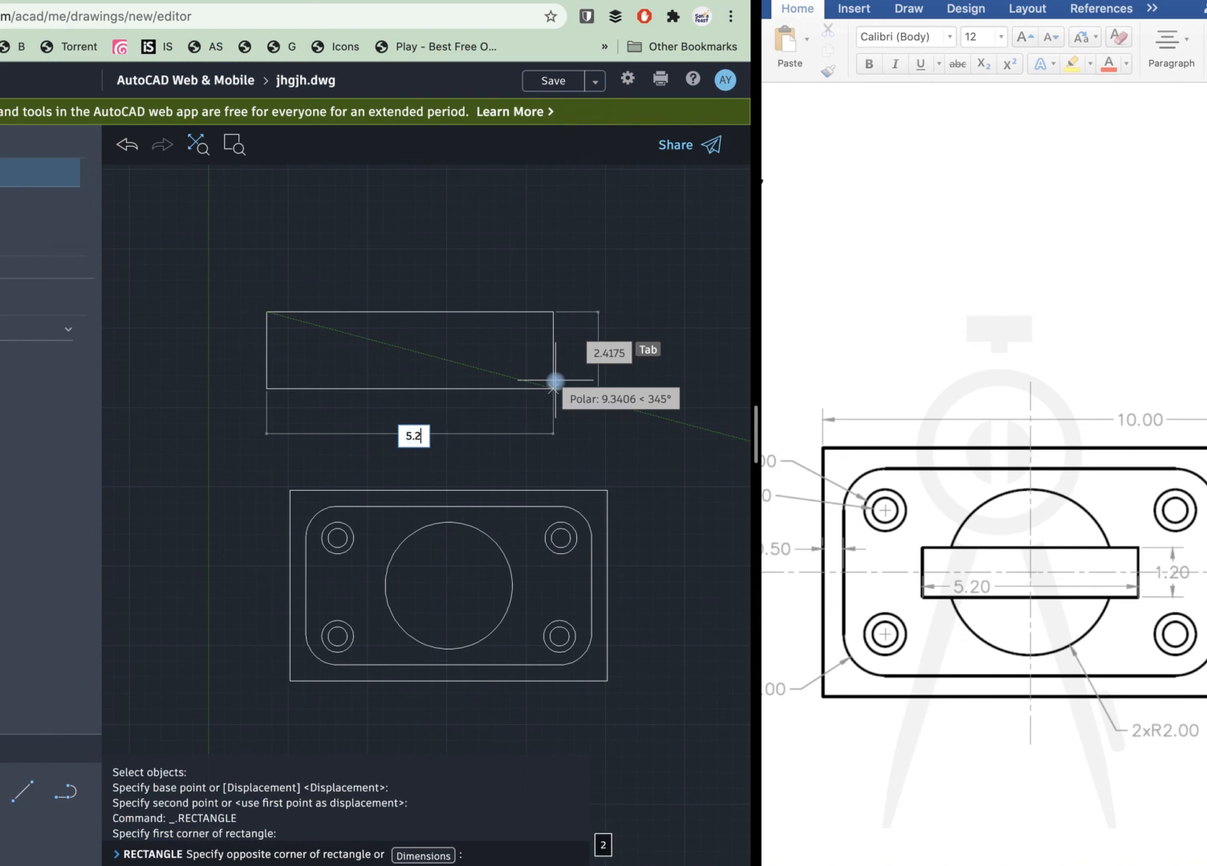
key("Tab")
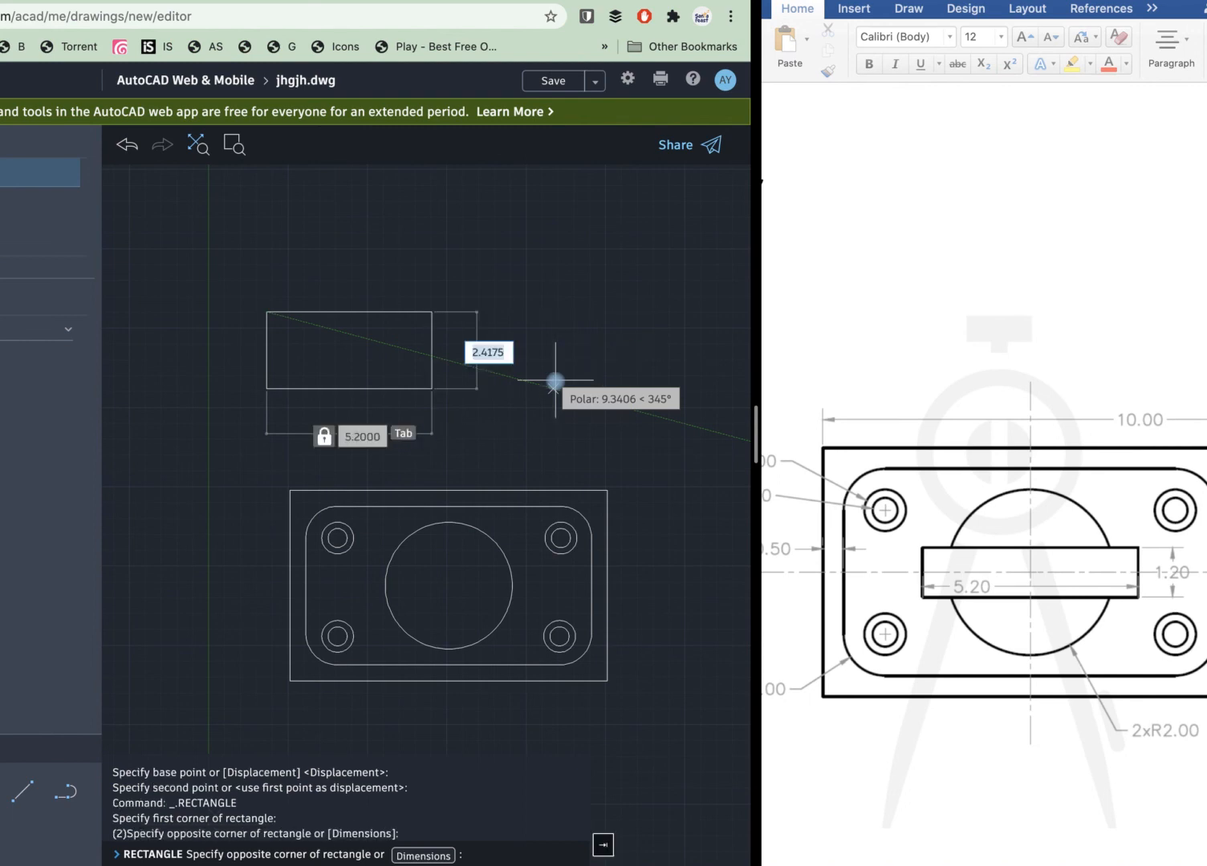
type("1.2")
key("Return")
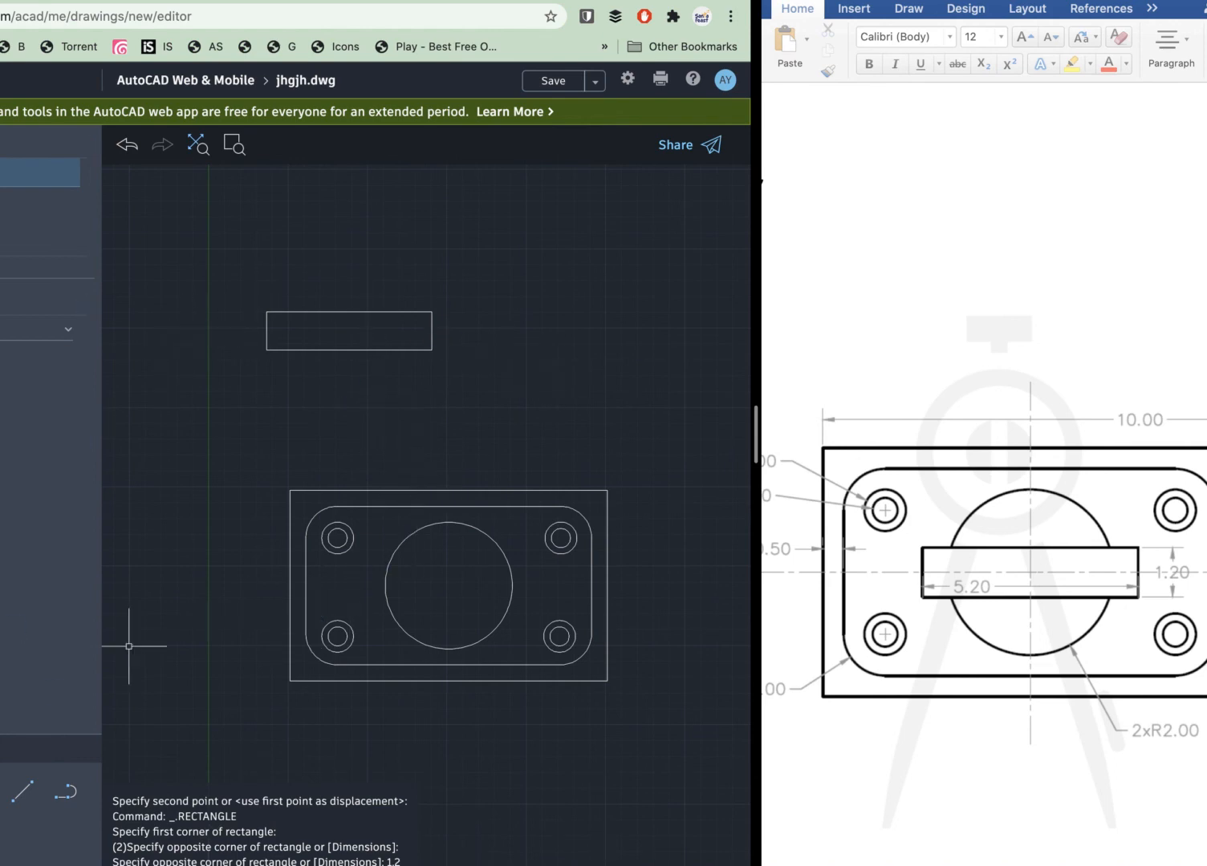
Move the 5.2 by 1.2 rectangle by its geometric center onto the center of the central circle.
left_click(1, 791)
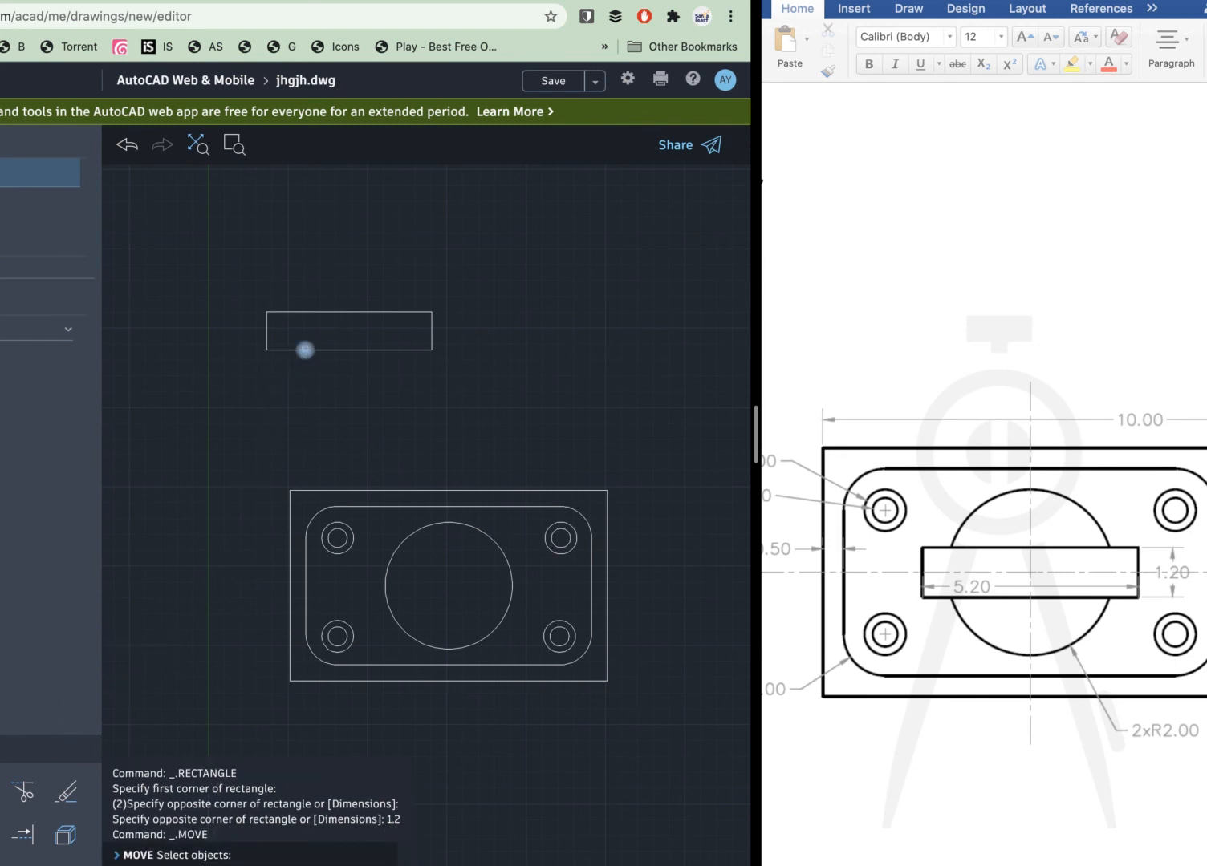
left_click(305, 351)
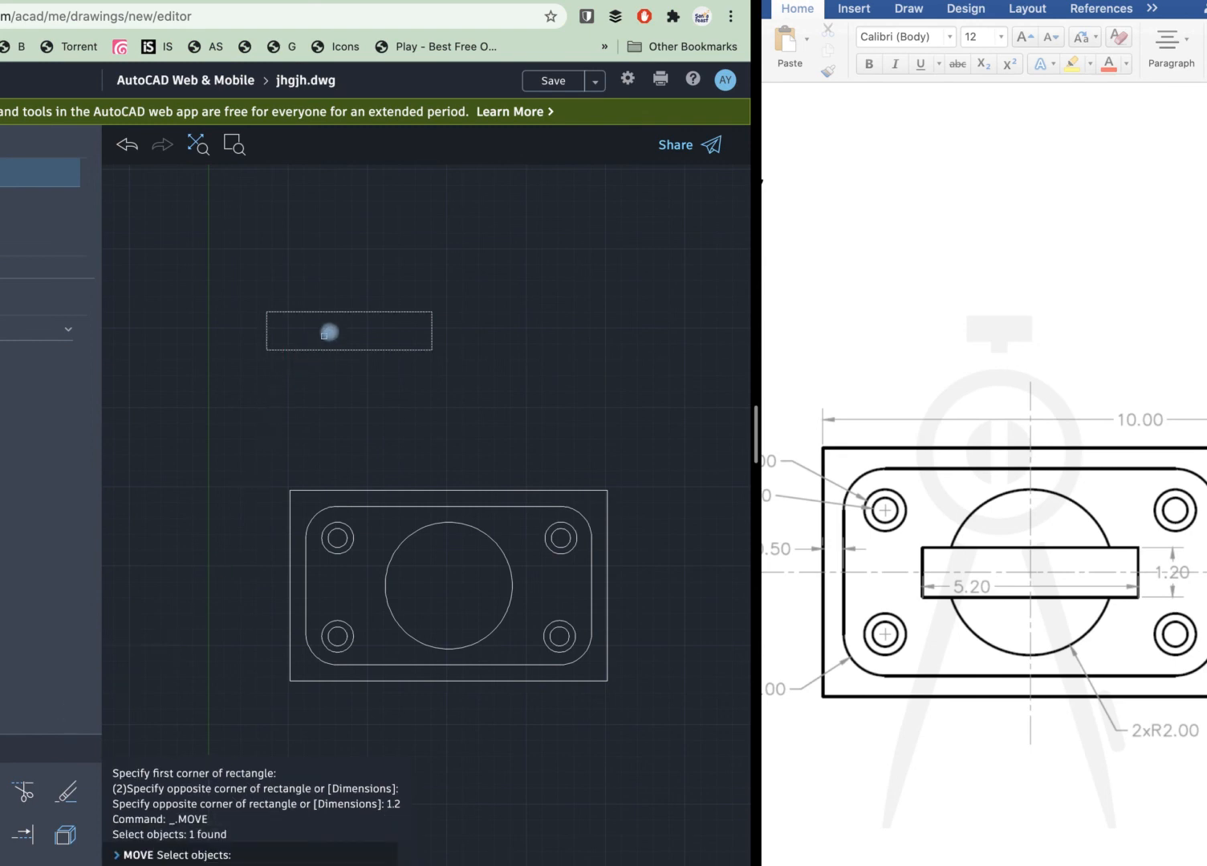
key("Return")
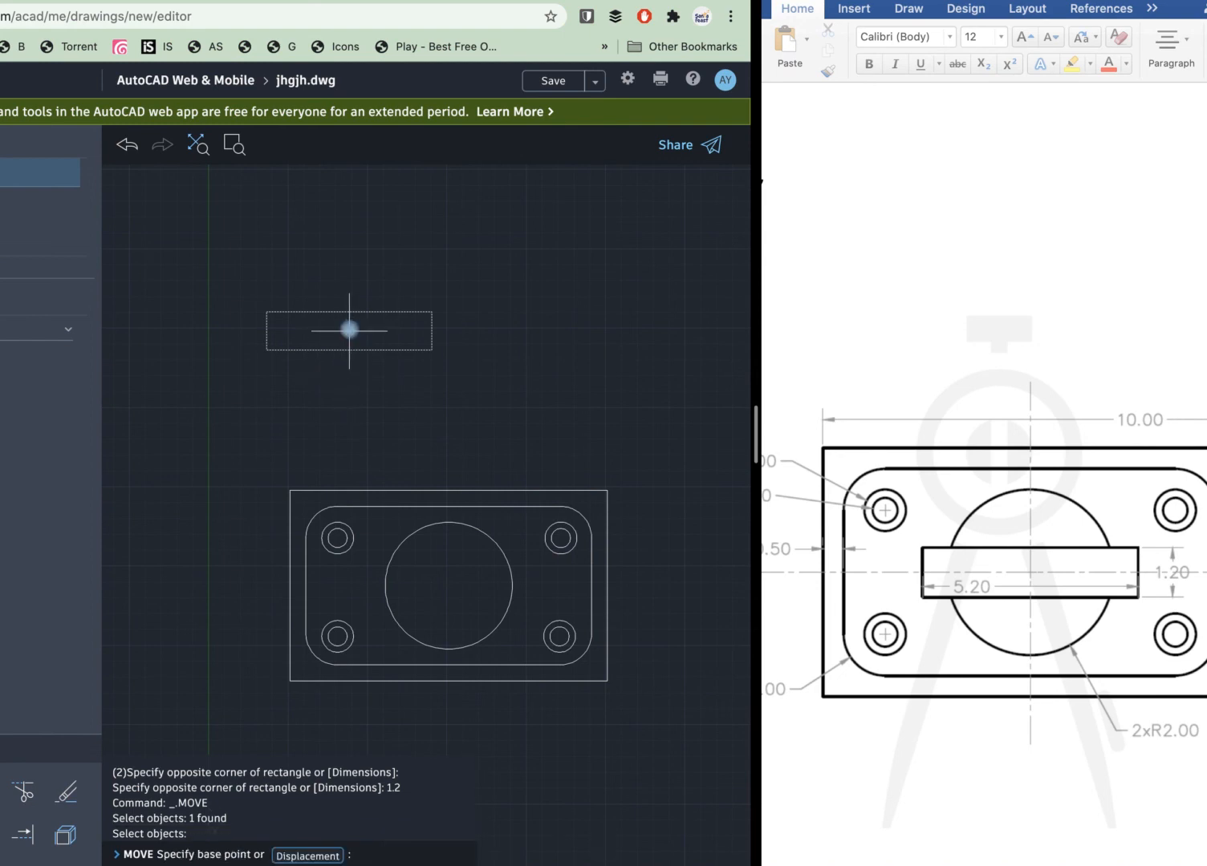
left_click(349, 330)
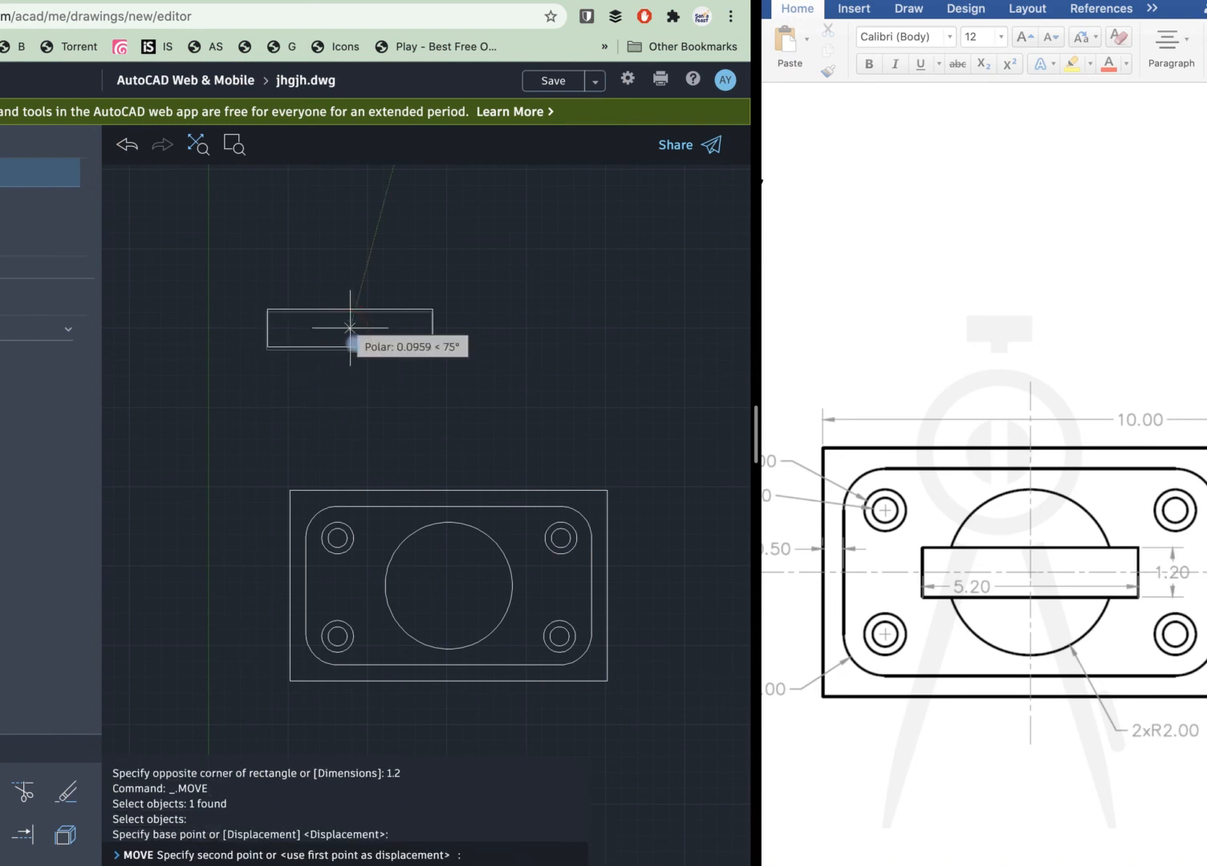
left_click(447, 588)
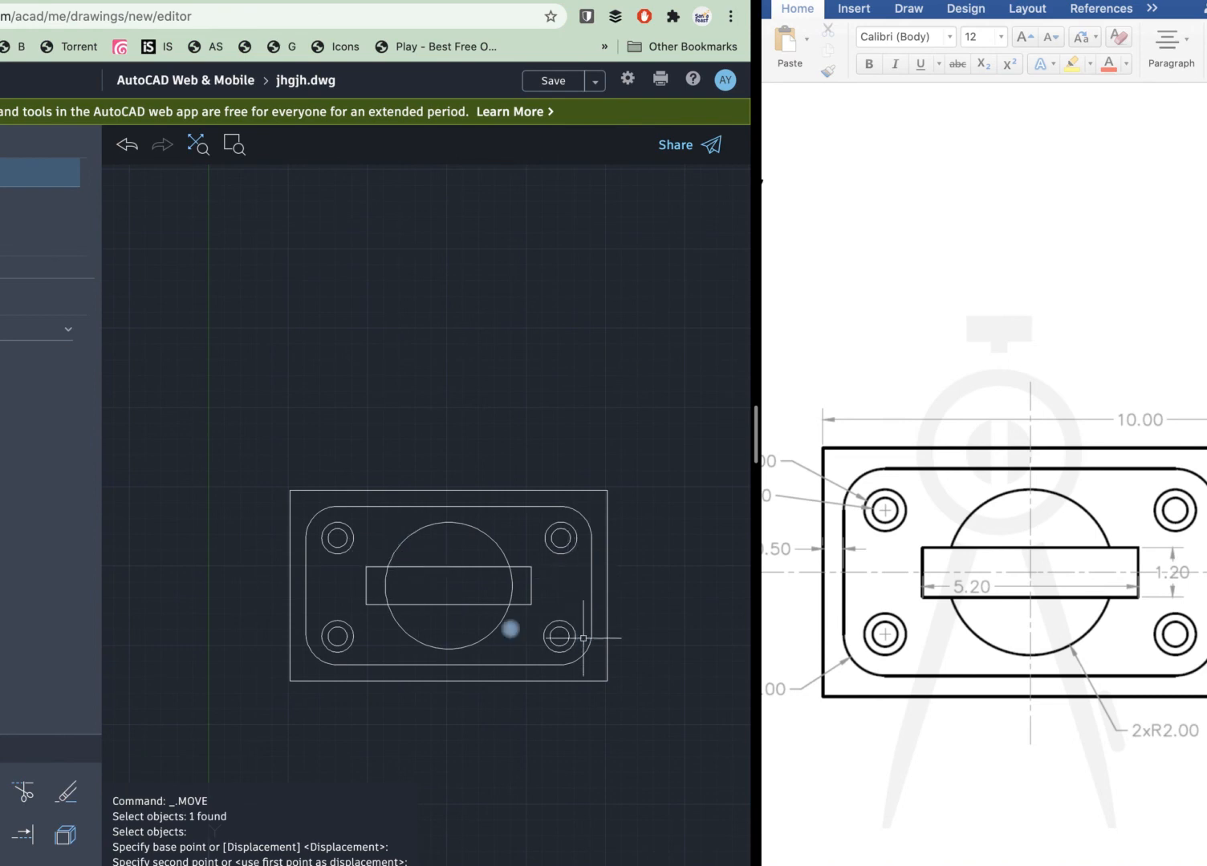
Trim away both side arcs of the central circle that lie inside the 5.2 by 1.2 rectangle.
left_click(24, 794)
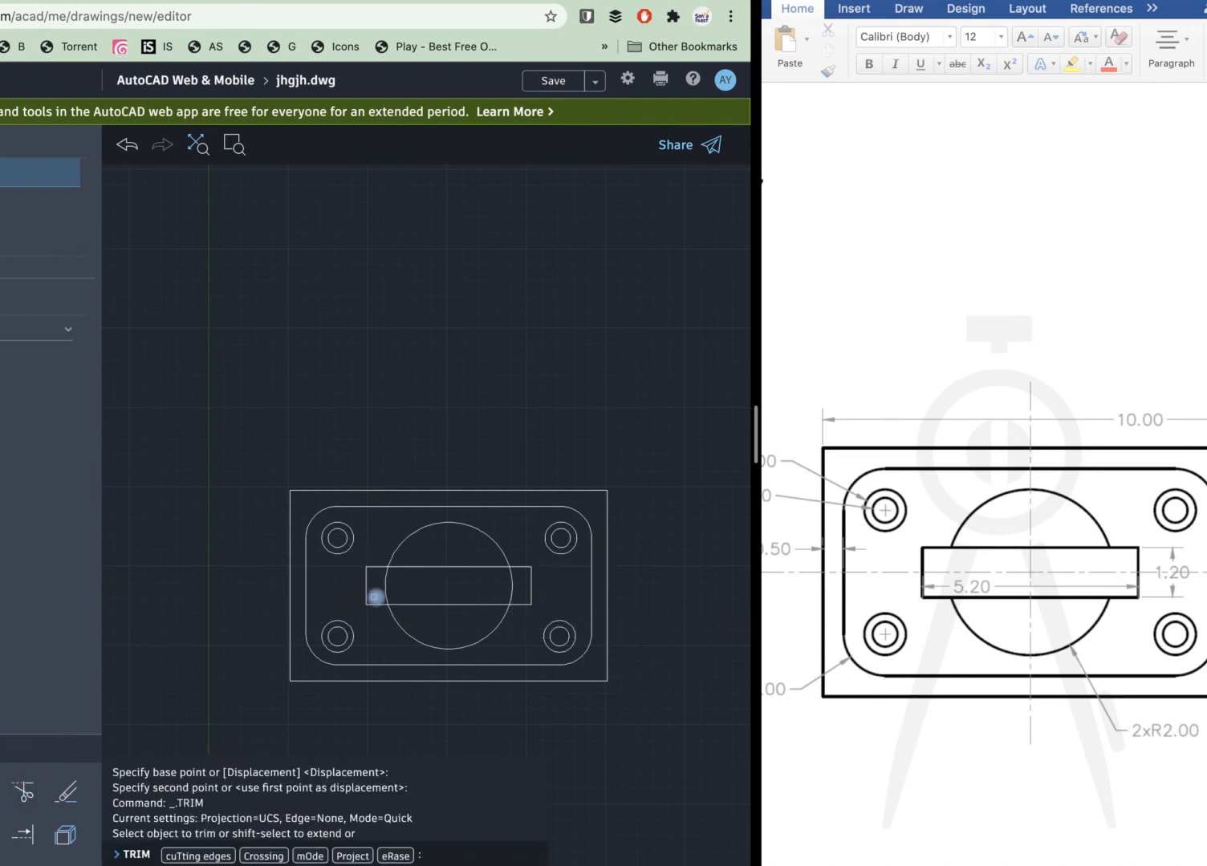
left_click(383, 591)
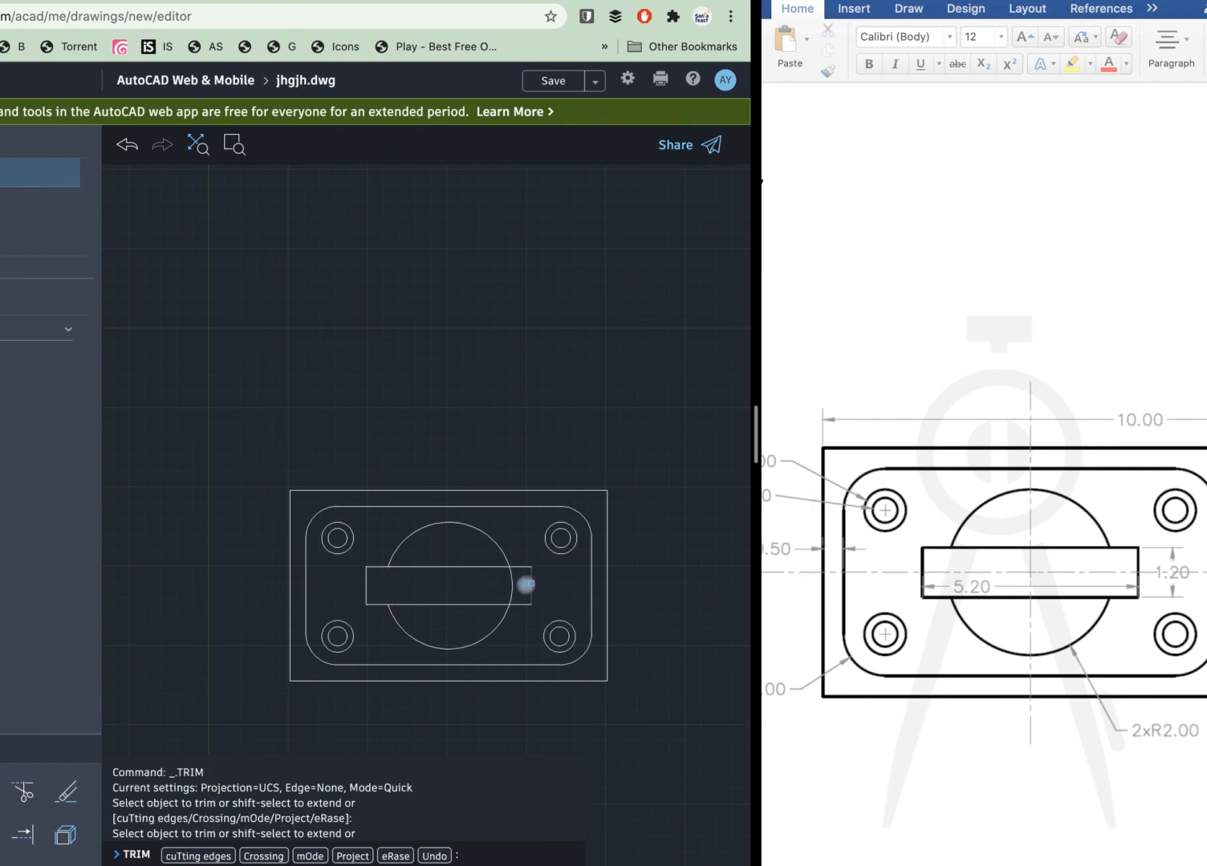
left_click(511, 584)
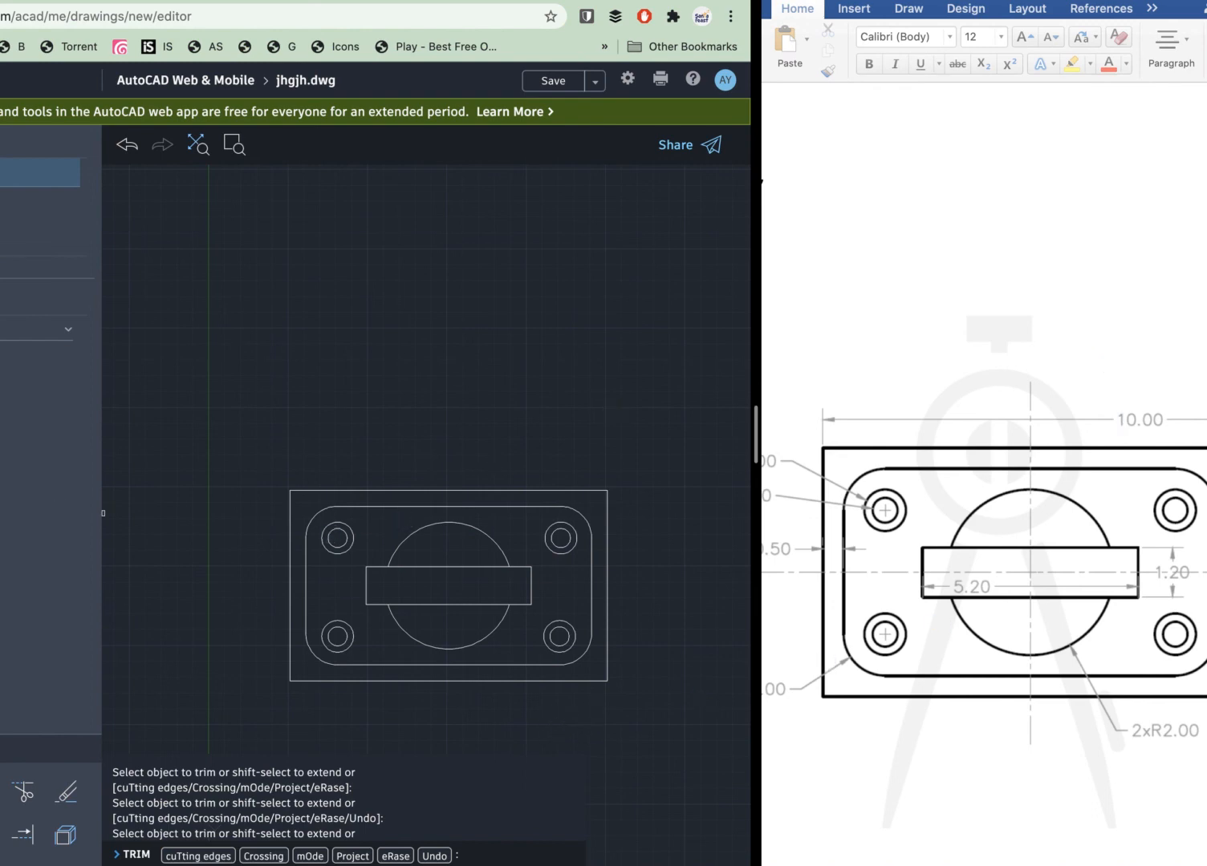
Dimension the plate's overall width above its upper edge and the central rectangle's width below the plate.
left_click(4, 794)
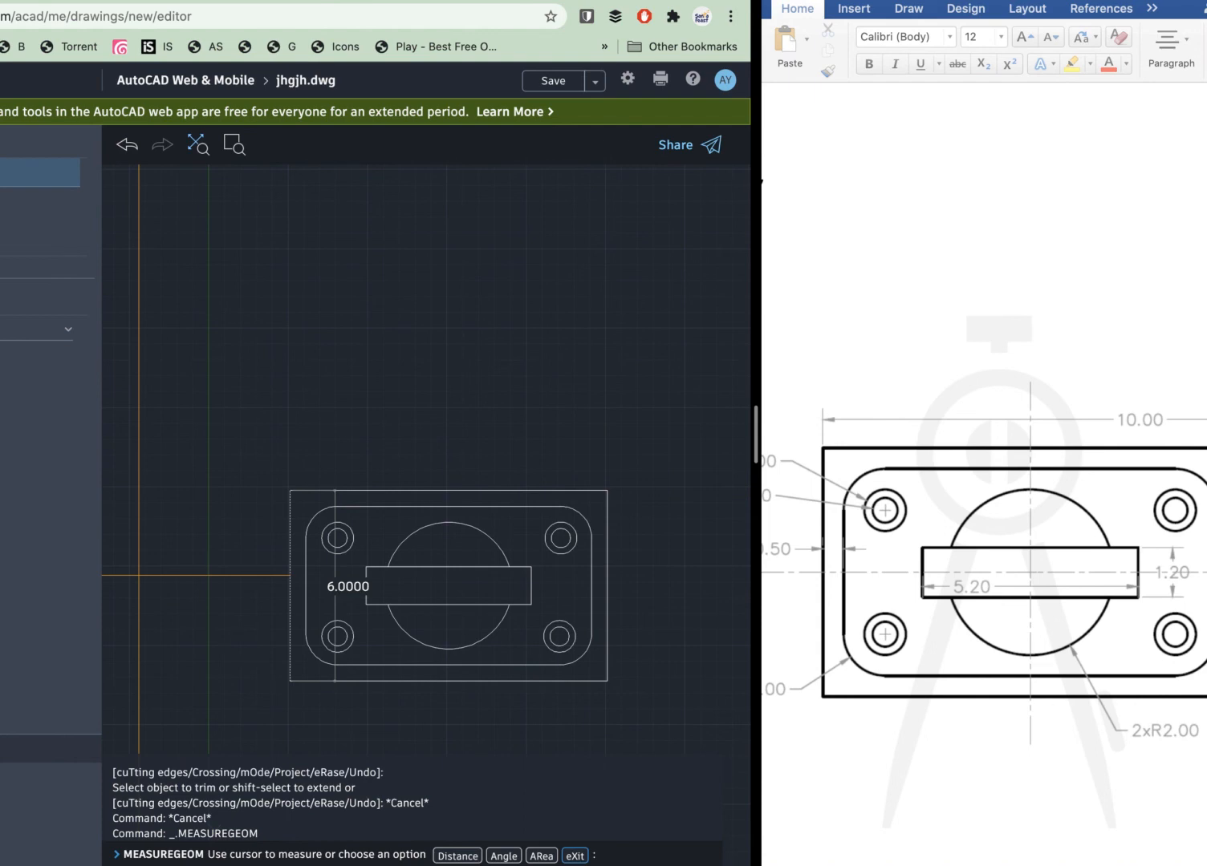
left_click(4, 794)
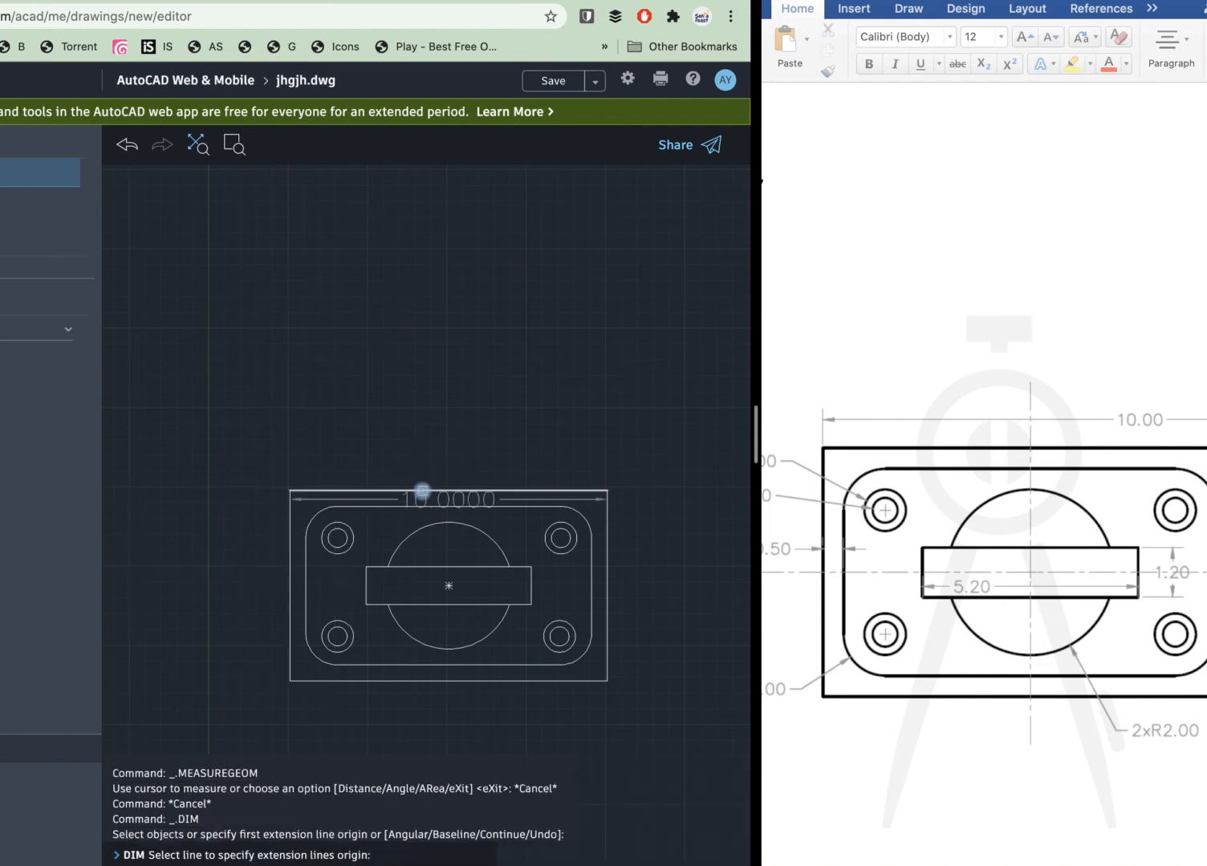
left_click(421, 491)
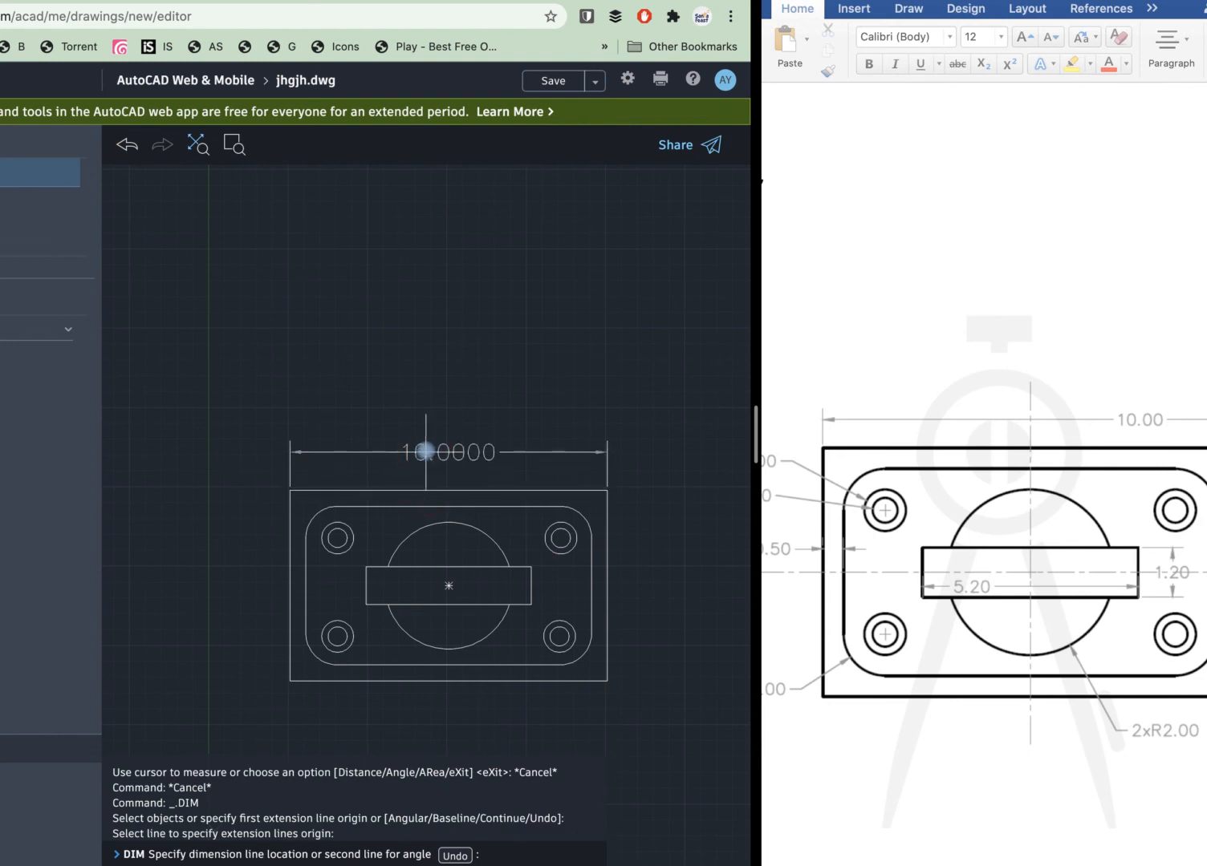
left_click(425, 451)
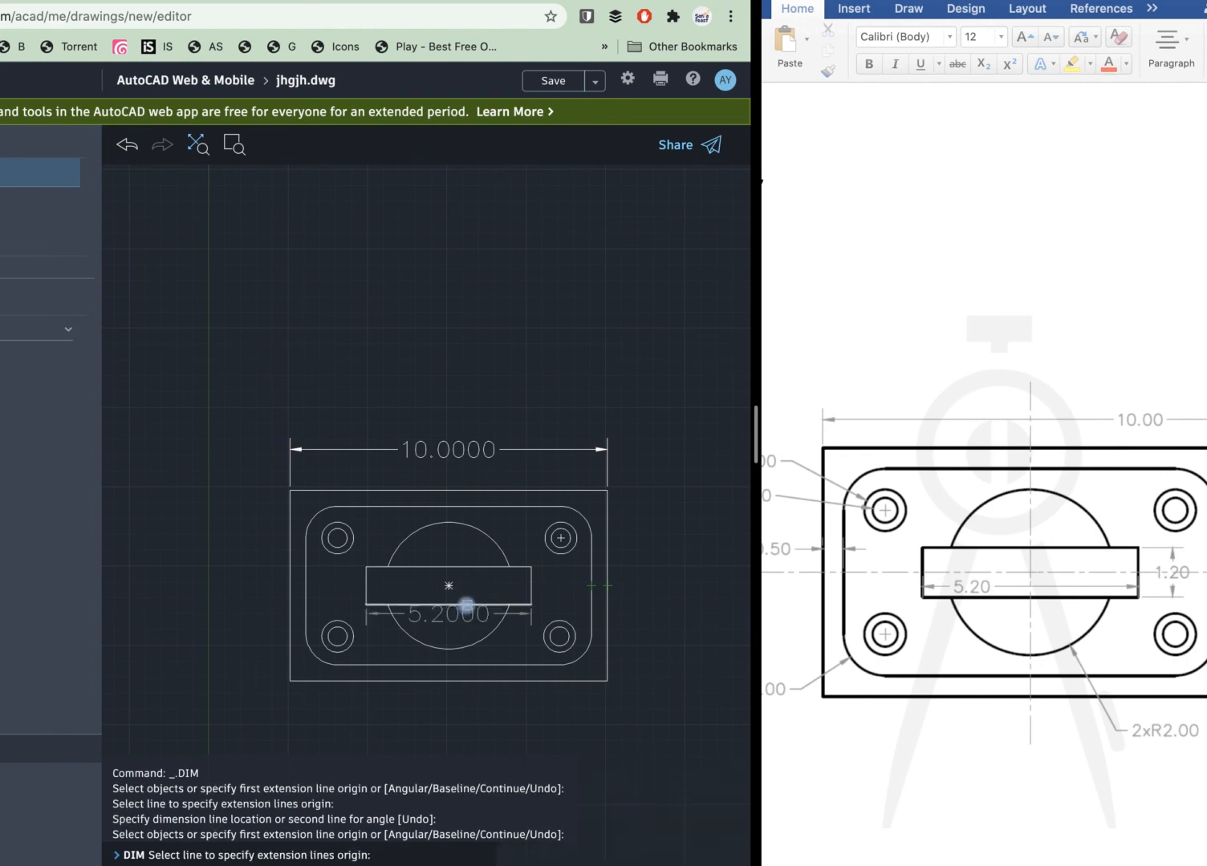
left_click(466, 605)
left_click(469, 694)
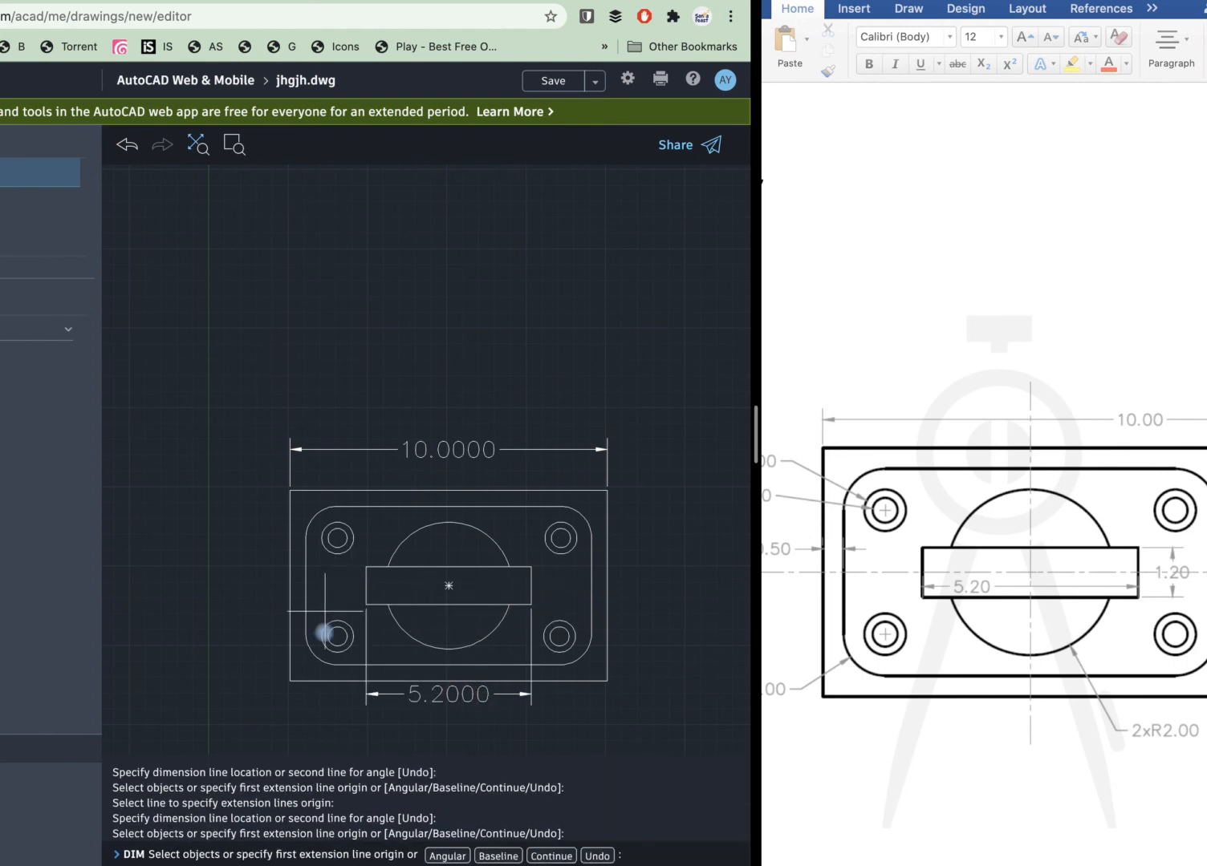
Dimension the diameter of the lower-left outer hole circle and the radius of the inner rectangle's lower-left corner, placing both outside the plate.
left_click(324, 651)
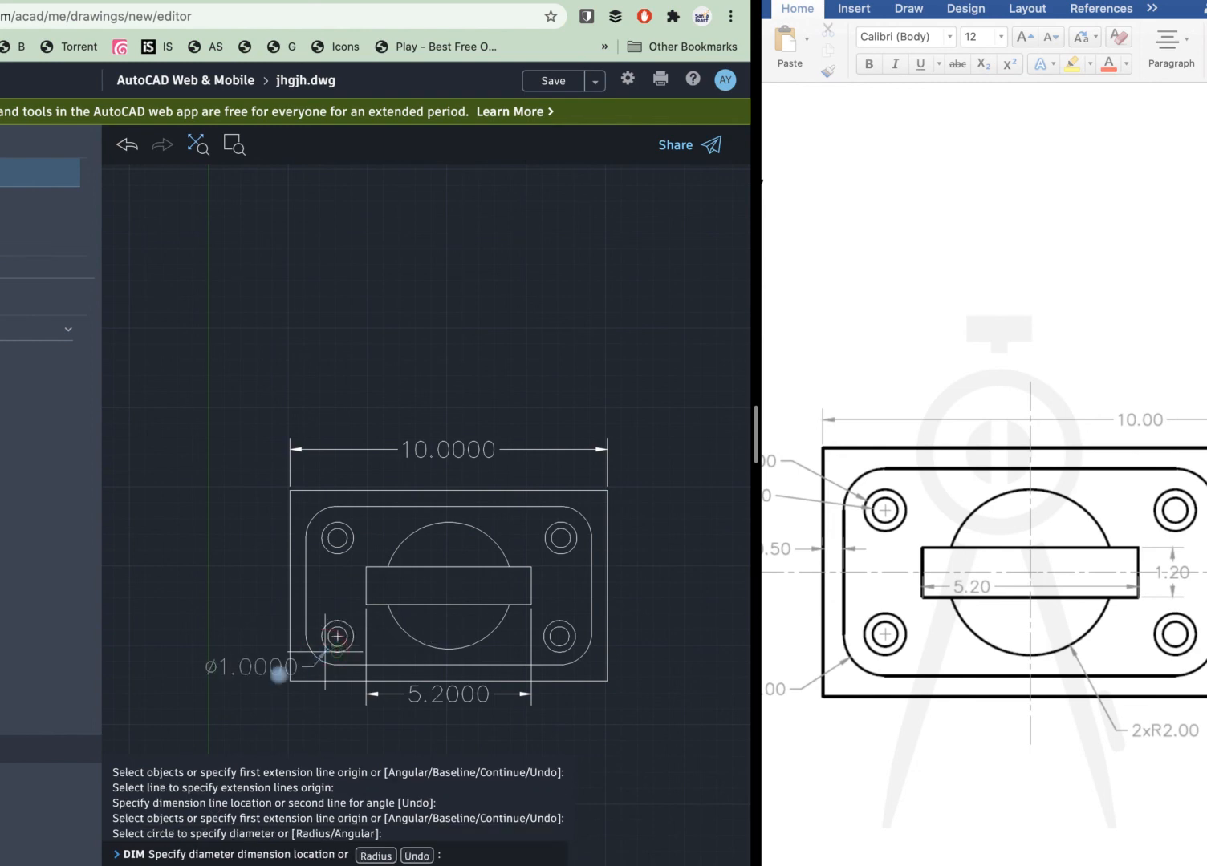
left_click(252, 712)
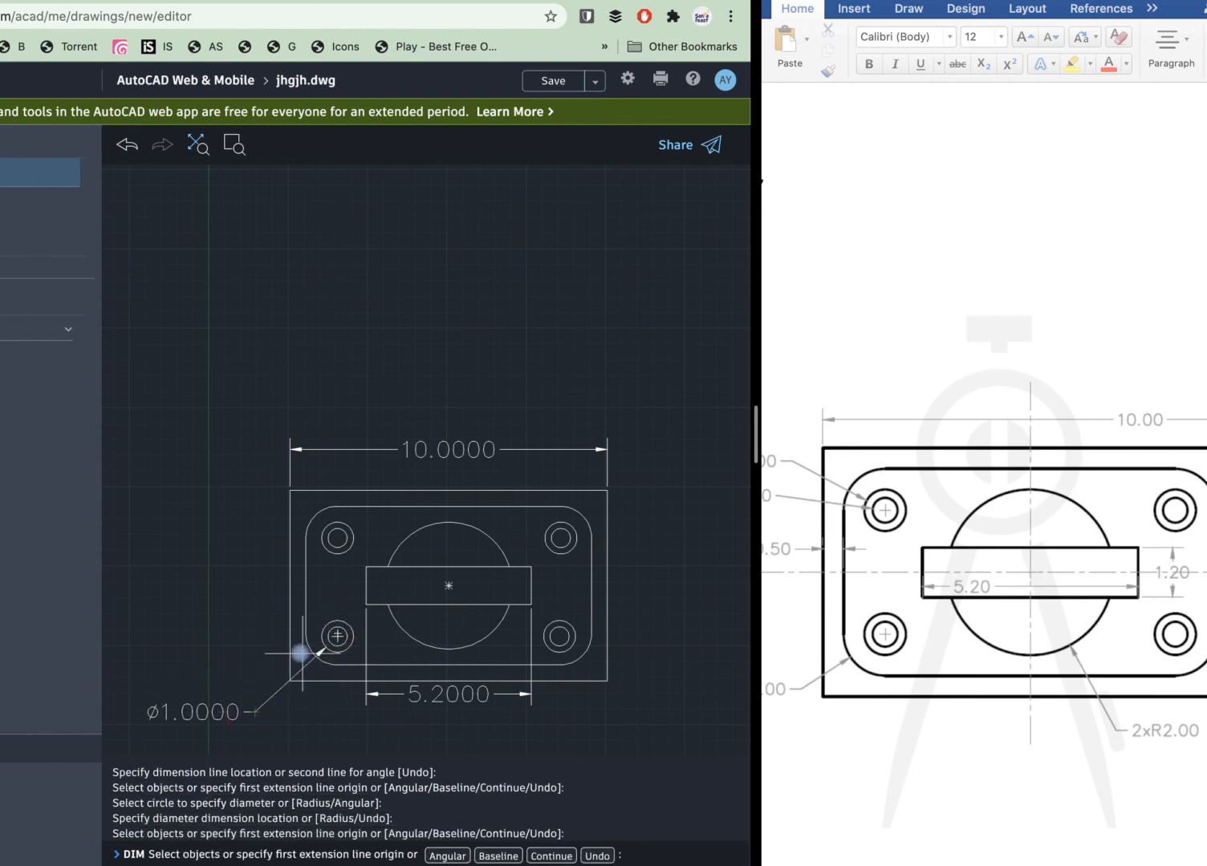
left_click(252, 656)
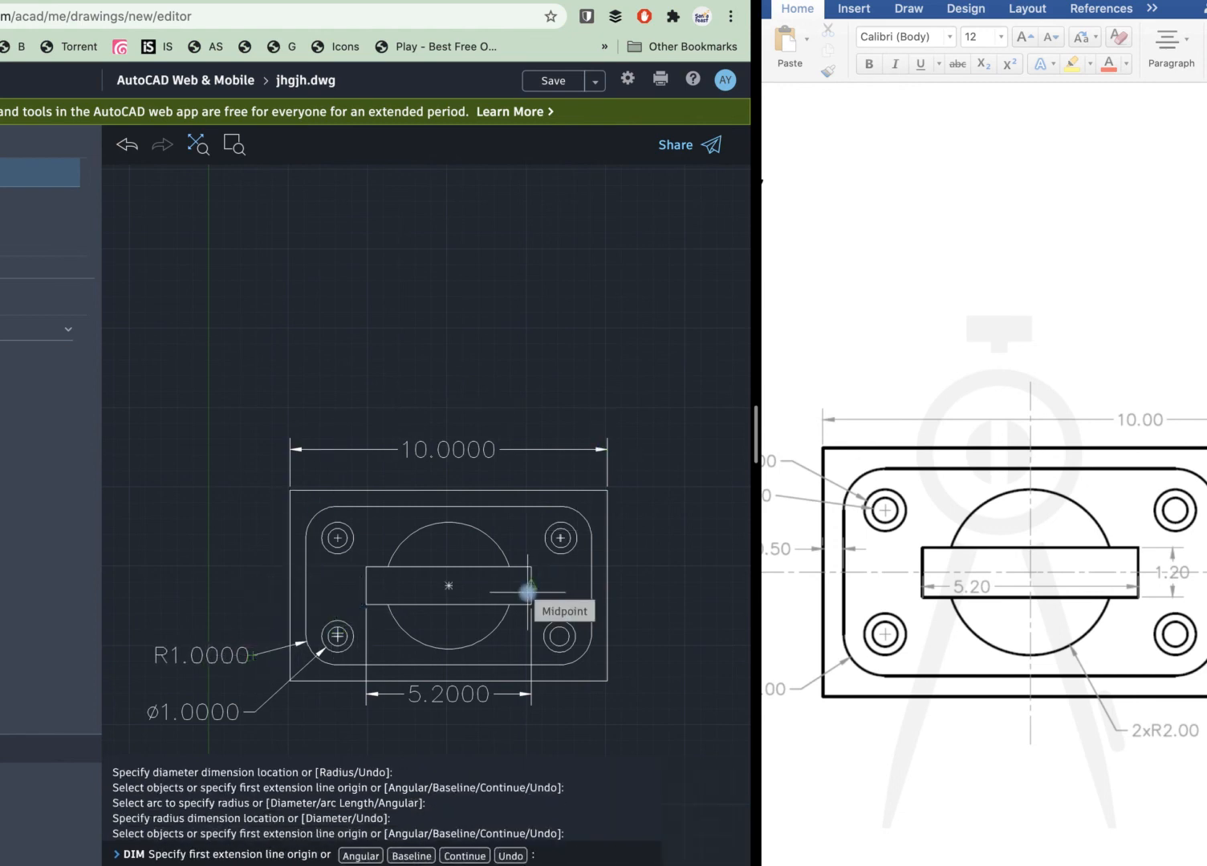
scroll(528, 592, "down", 2)
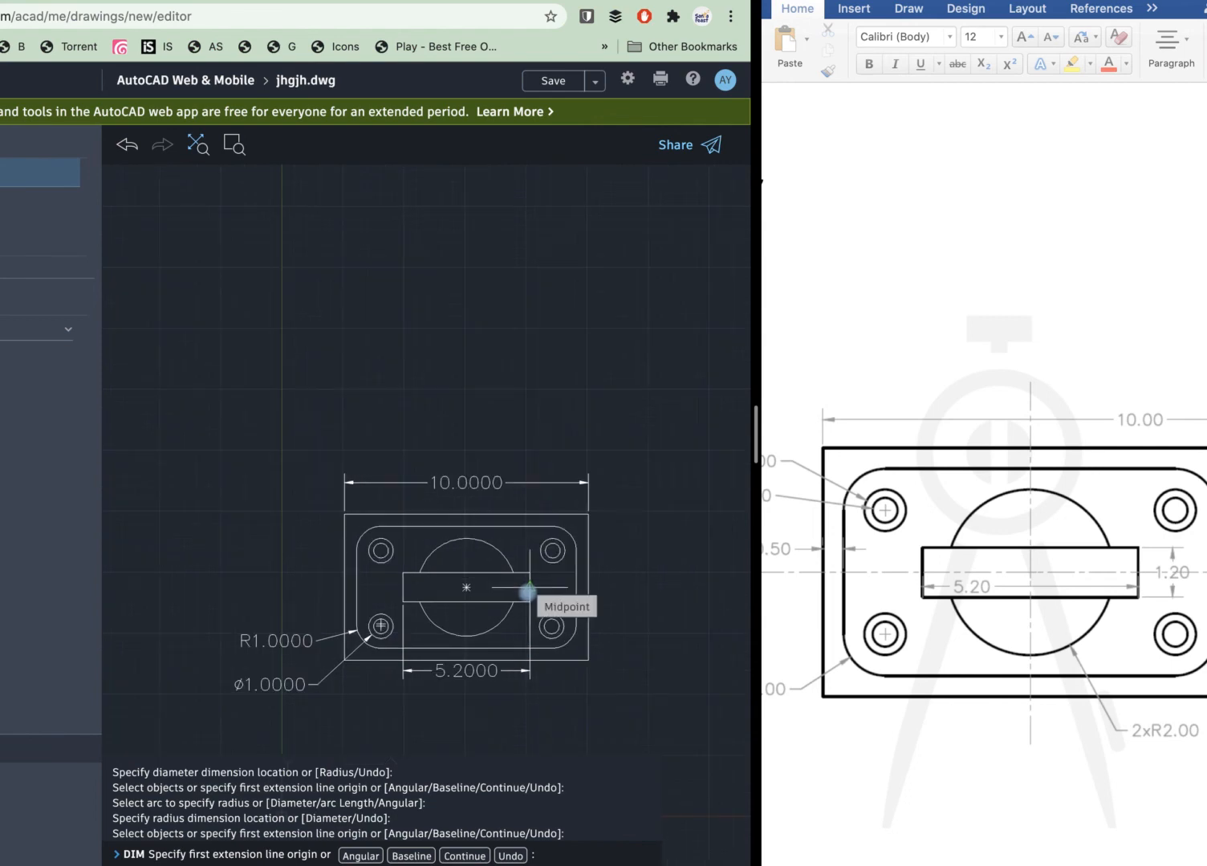